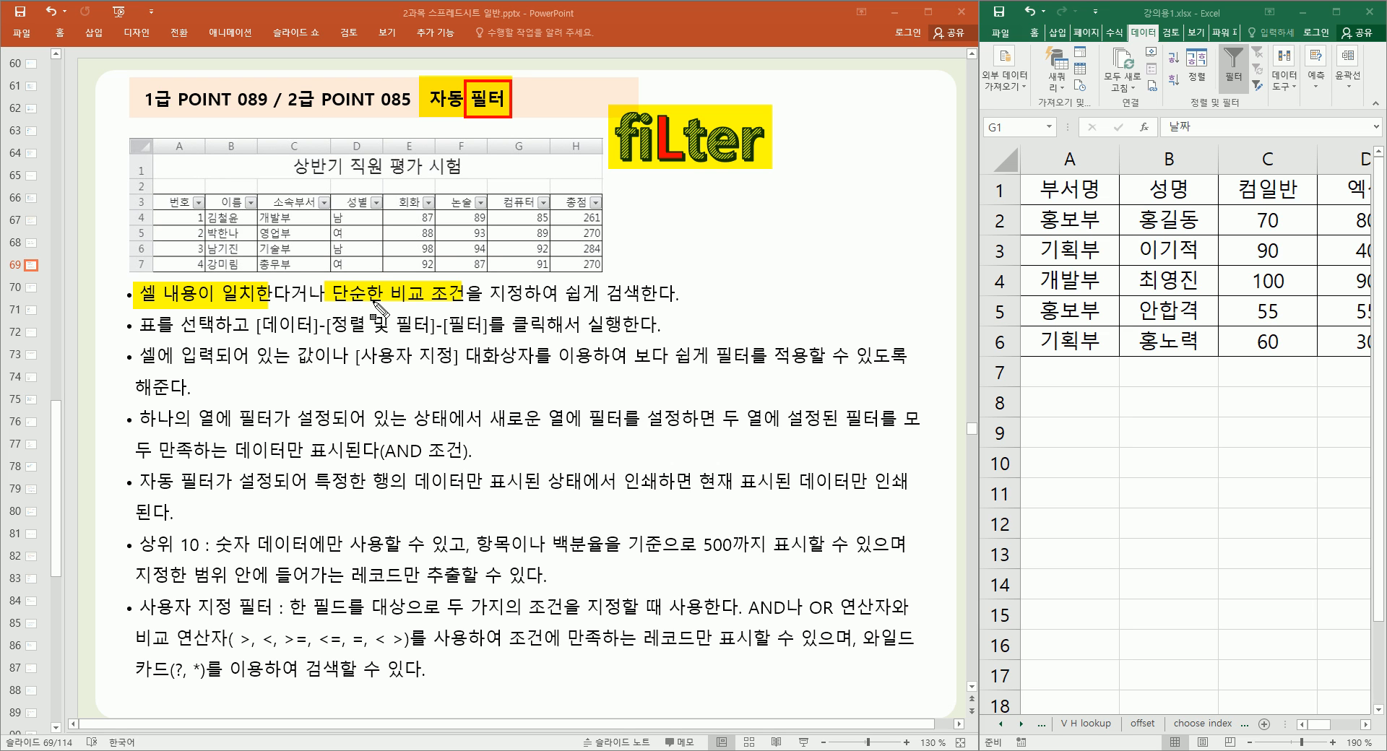
Step: Highlight the key phrases in the slide's second and third bullets and box "[사용자 지정]" in red
left_click_drag(136, 327, 157, 329)
left_click_drag(254, 325, 484, 330)
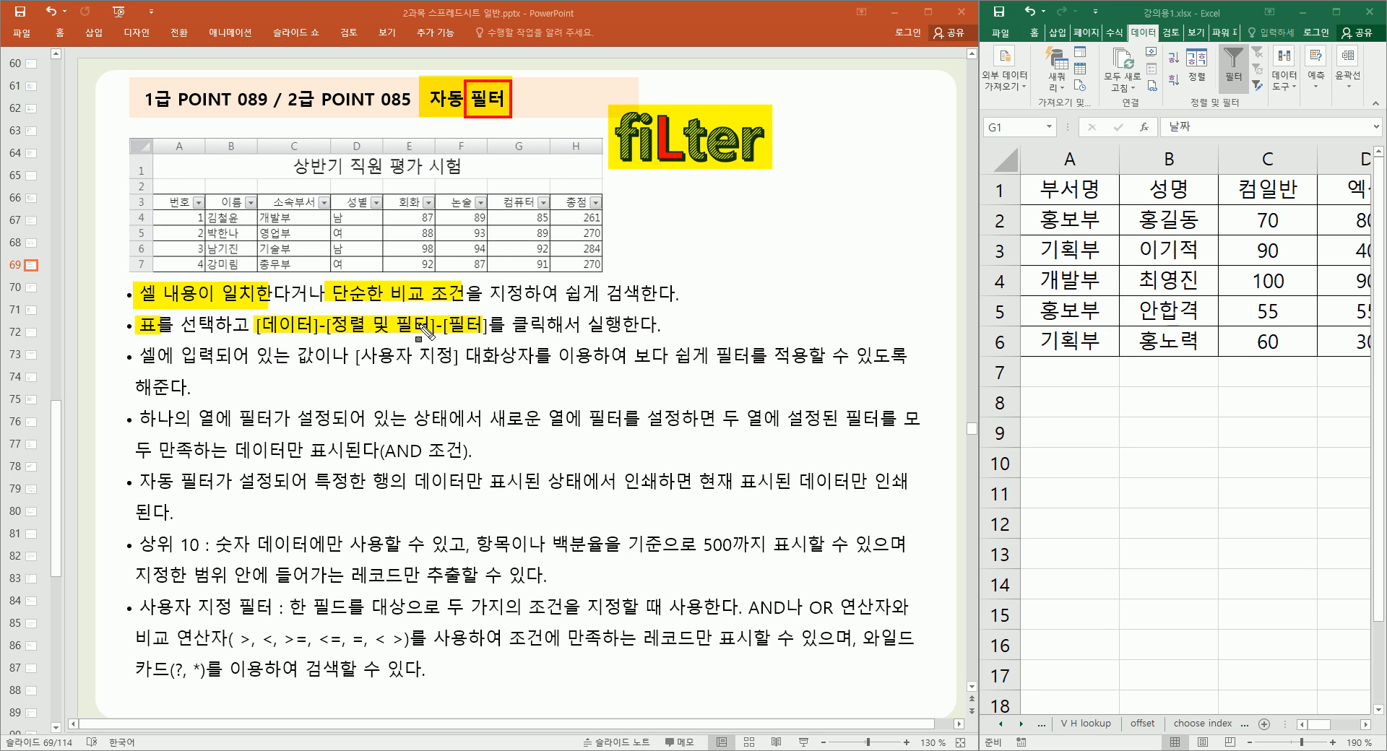
left_click_drag(134, 355, 532, 371)
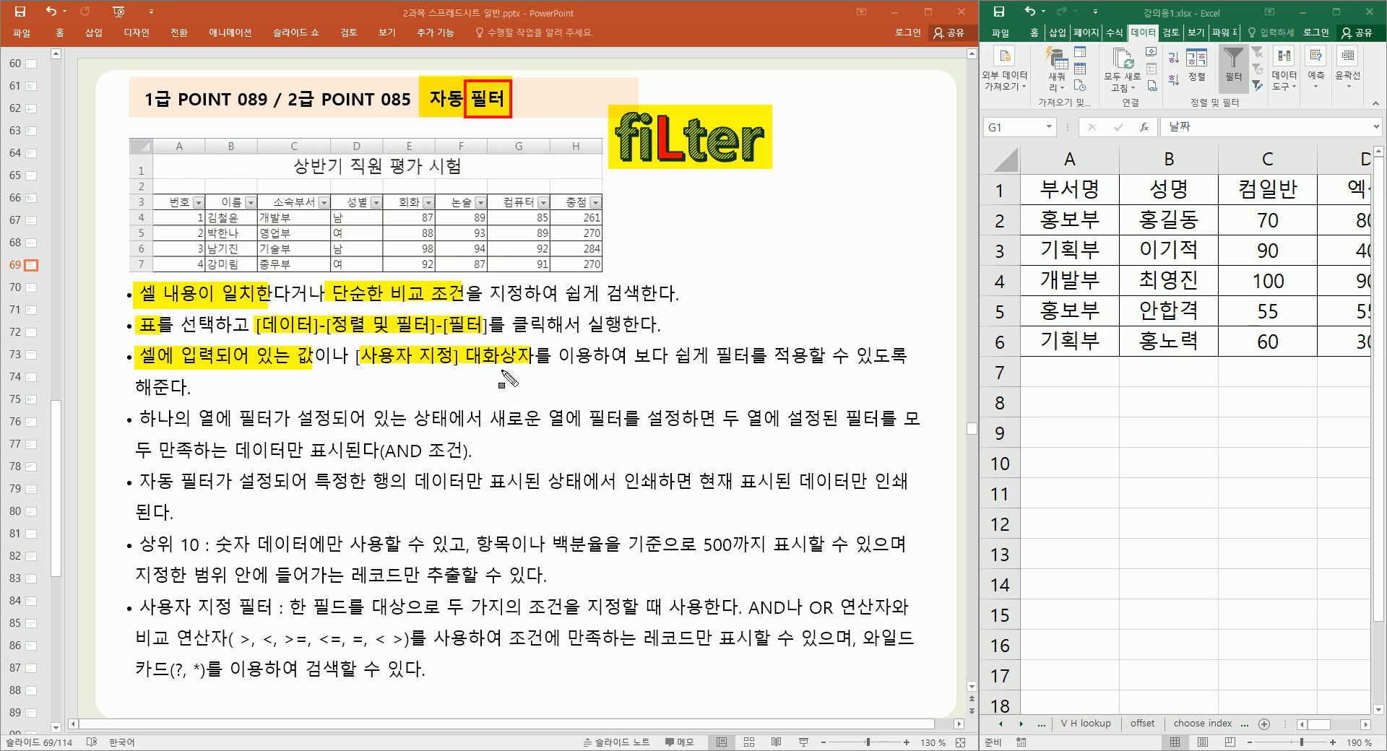
left_click_drag(349, 344, 460, 369)
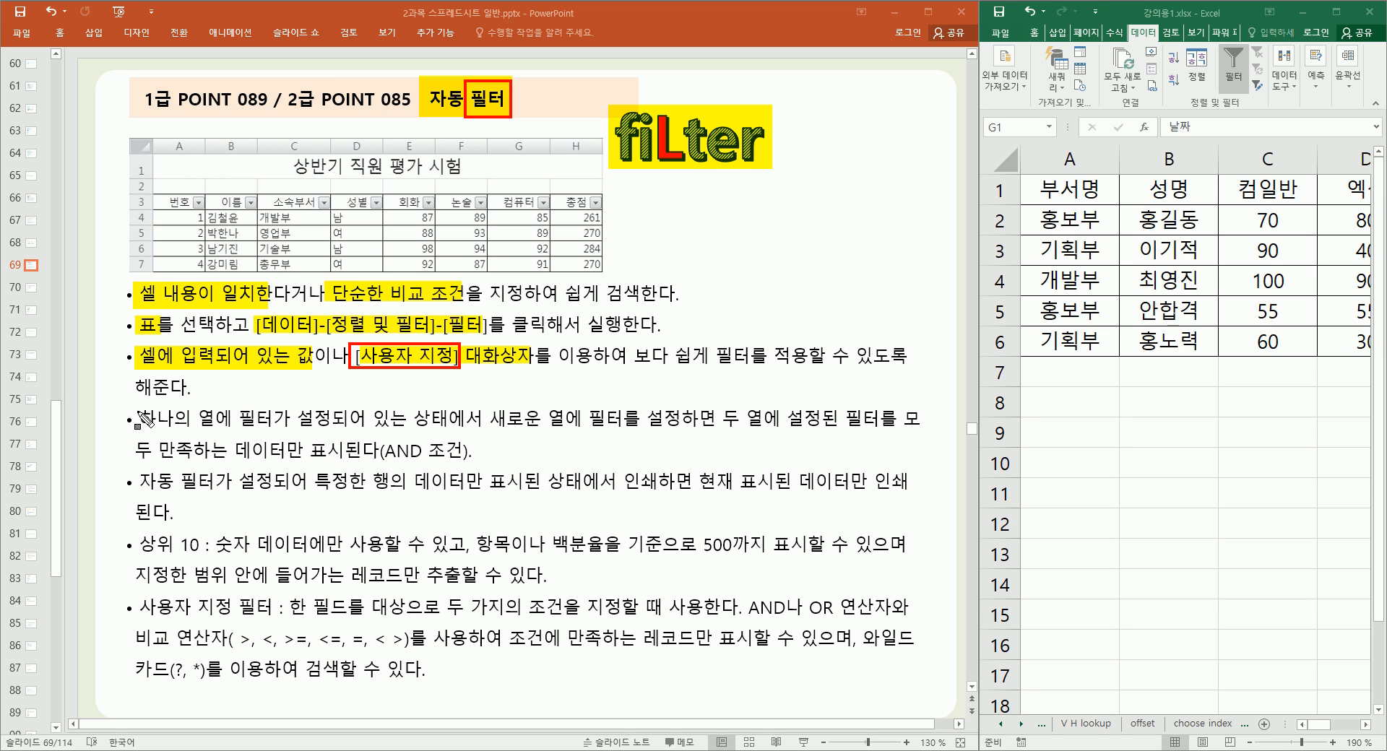
Step: Highlight the two-column filter phrases in the fourth bullet and box "하나의 열에 필터가 설정되어 있는 상태", "(AND 조건)" and "새로운 열에 필터"
mouse_move(137, 409)
left_mouse_down()
mouse_move(259, 436)
mouse_move(451, 437)
left_mouse_up()
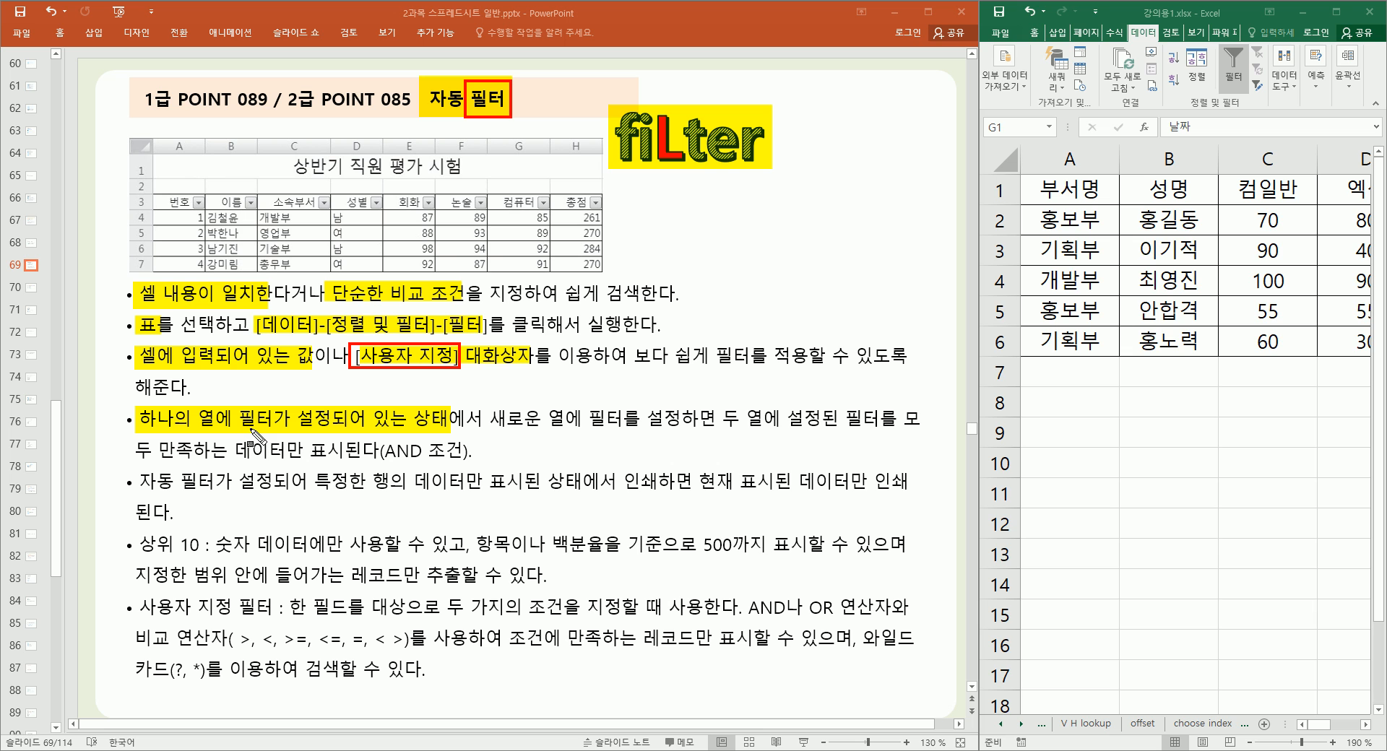
left_click_drag(137, 406, 451, 431)
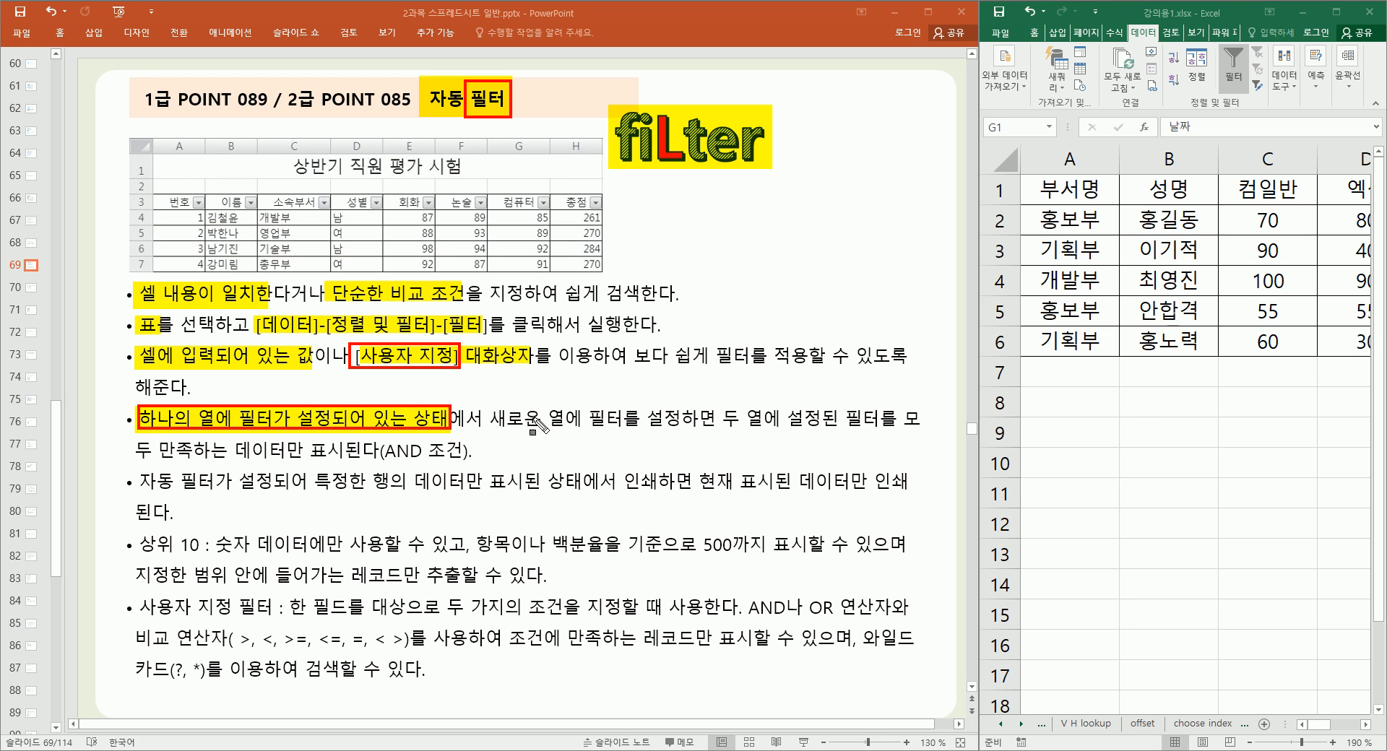
left_click_drag(490, 418, 683, 423)
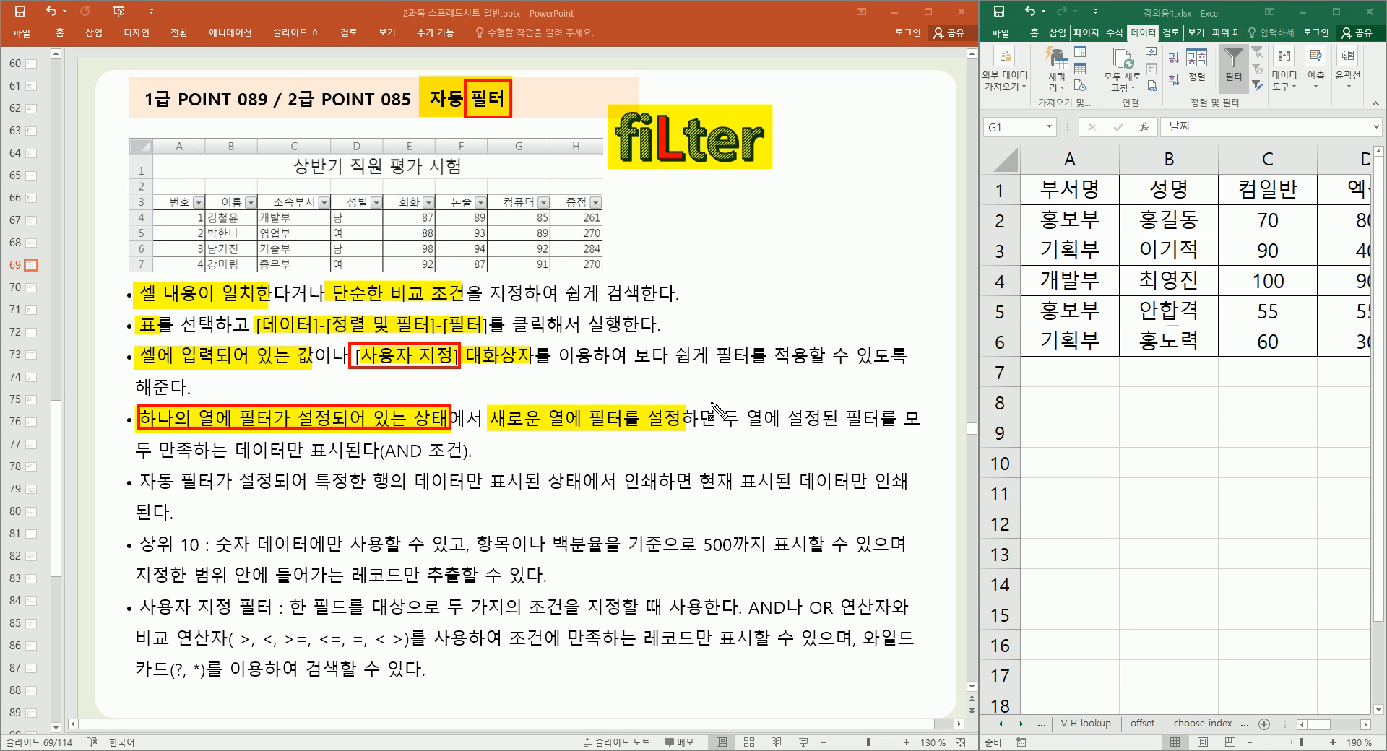
mouse_move(714, 406)
left_mouse_down()
mouse_move(768, 433)
mouse_move(914, 435)
left_mouse_up()
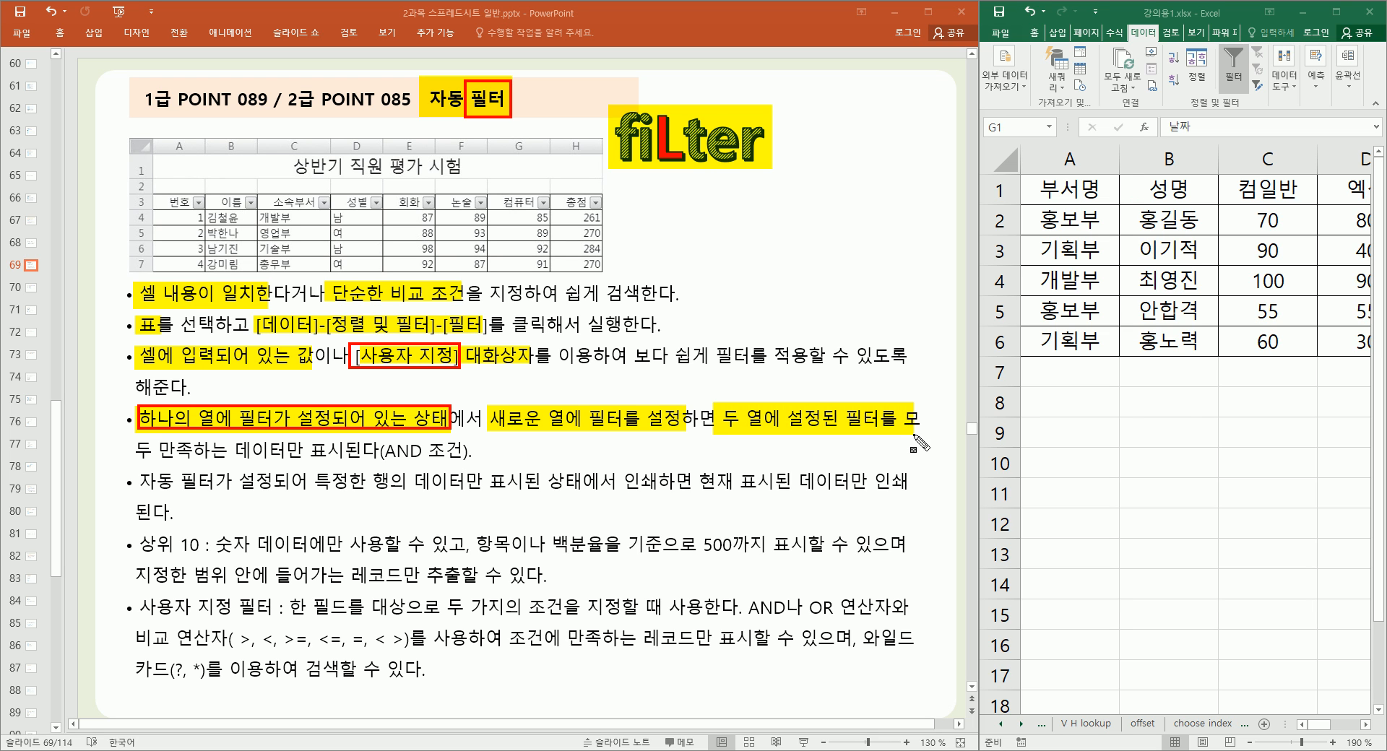
left_click_drag(124, 443, 235, 465)
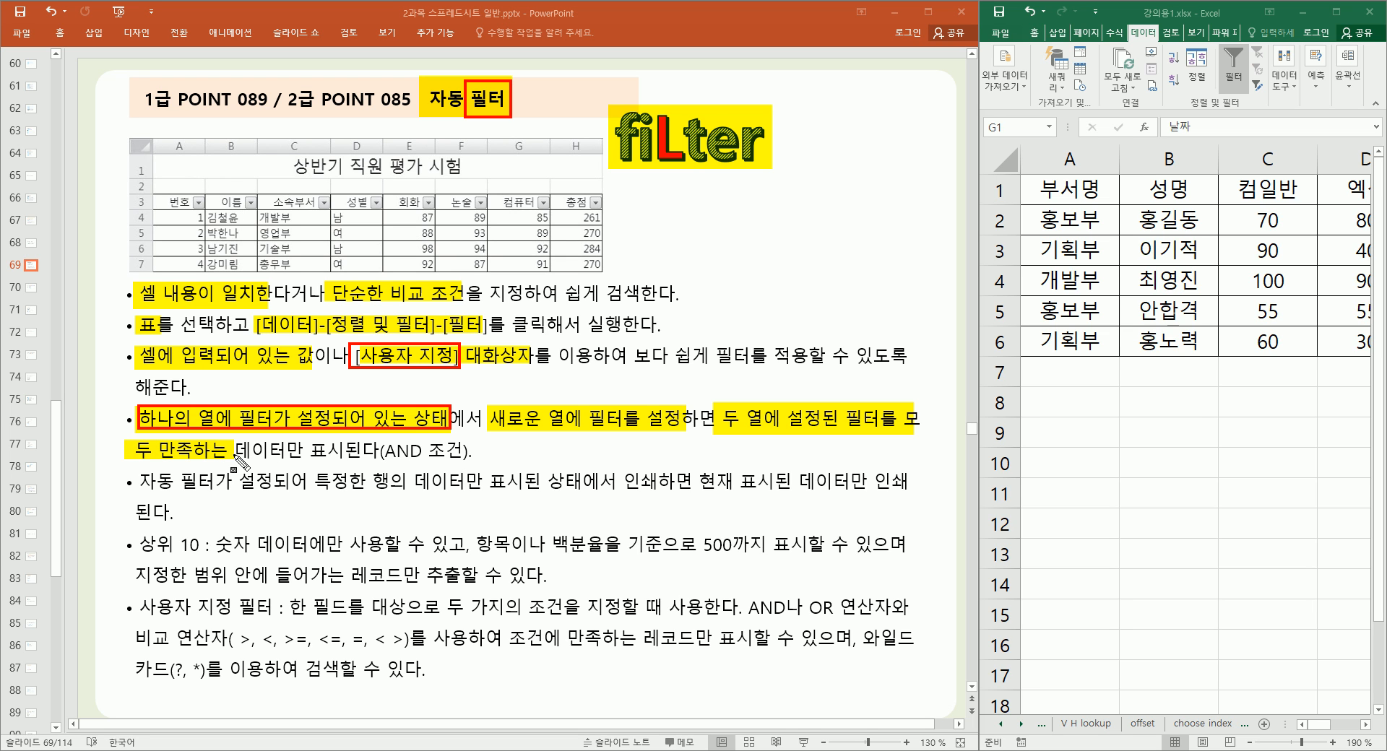
left_click_drag(372, 438, 471, 462)
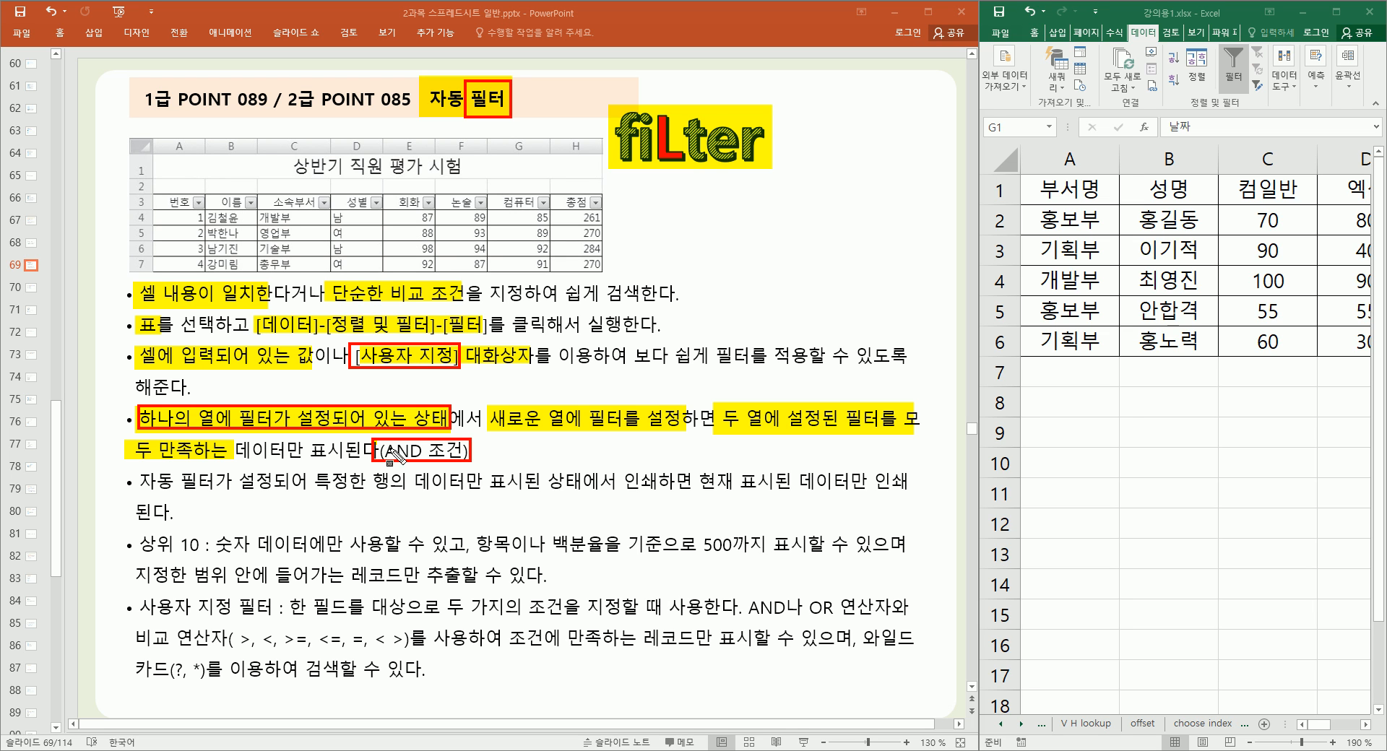
left_click_drag(373, 443, 472, 455)
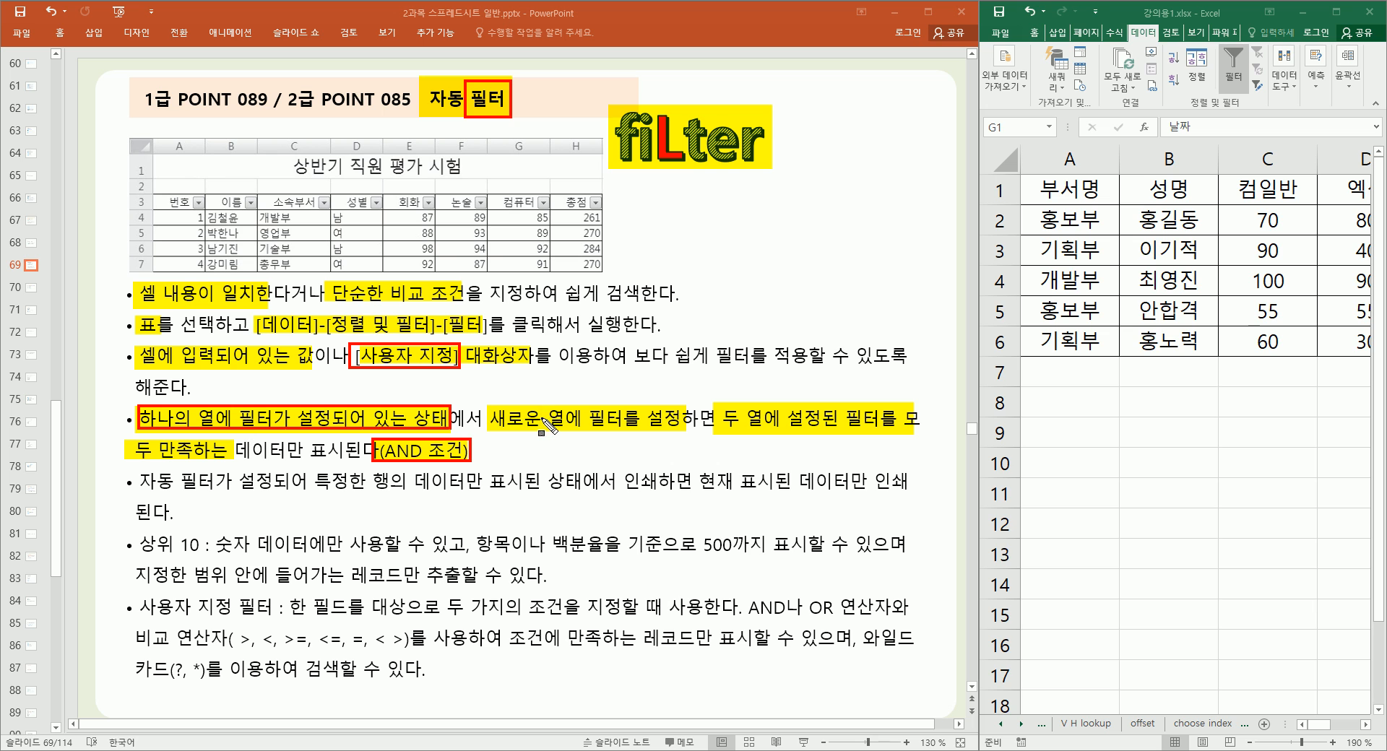
mouse_move(483, 407)
left_mouse_down()
mouse_move(643, 434)
mouse_move(630, 433)
left_mouse_up()
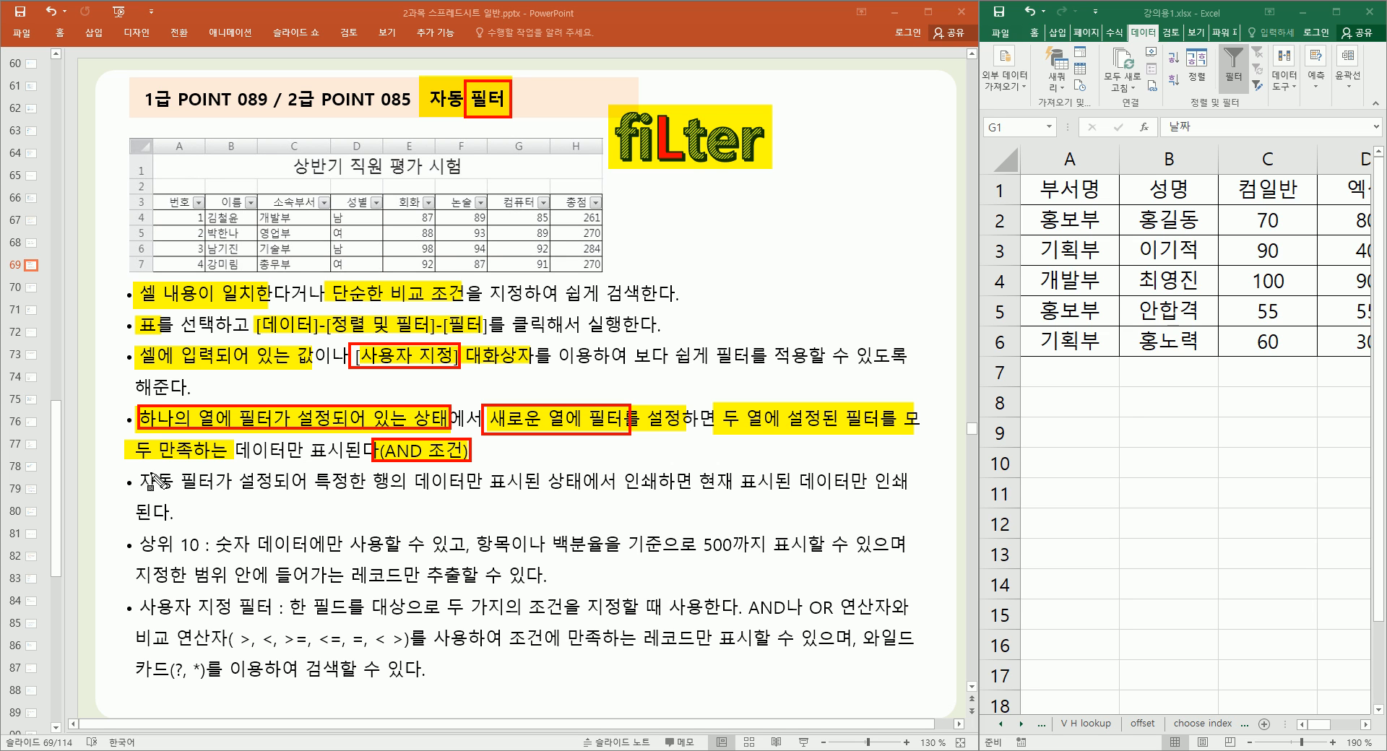
Step: Highlight the key phrases in the printing and "상위 10" bullets, and box "숫자 데이터" in red
left_click_drag(313, 481, 909, 481)
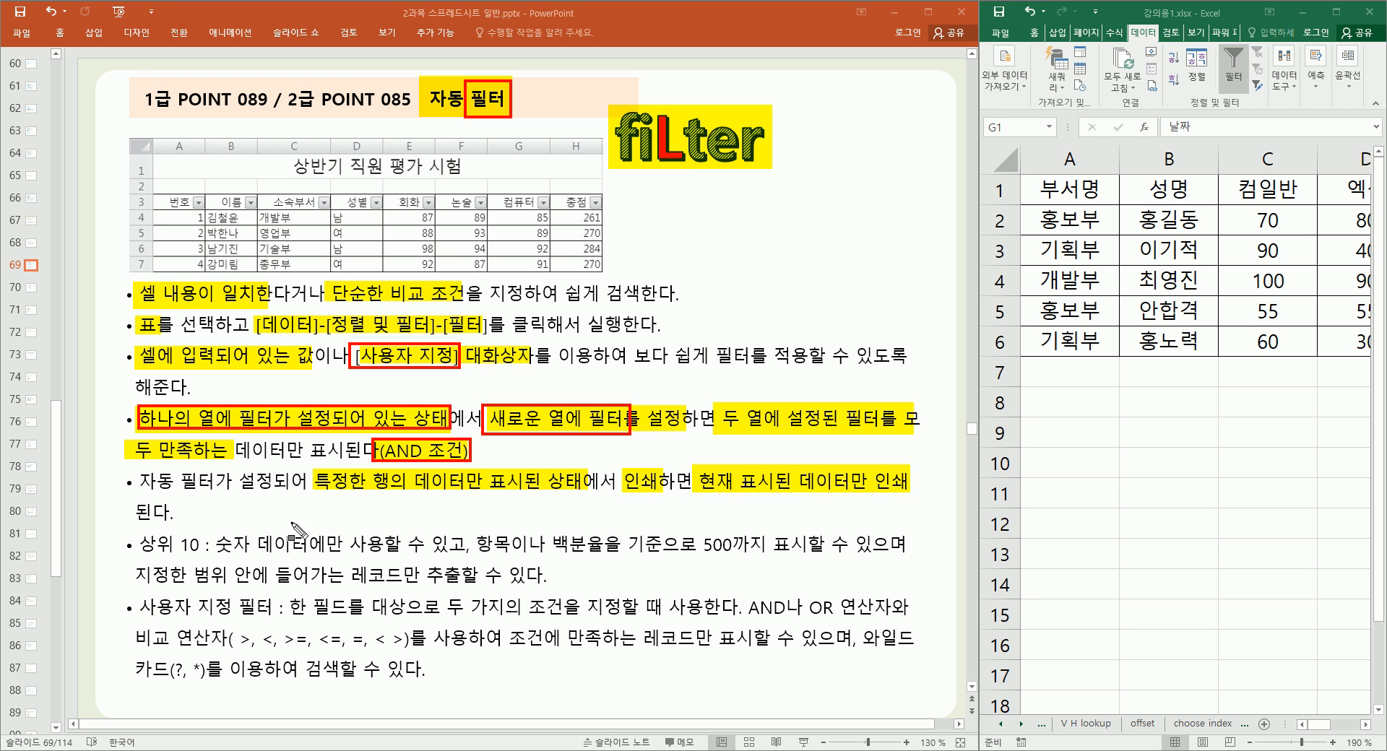
left_click_drag(136, 511, 171, 512)
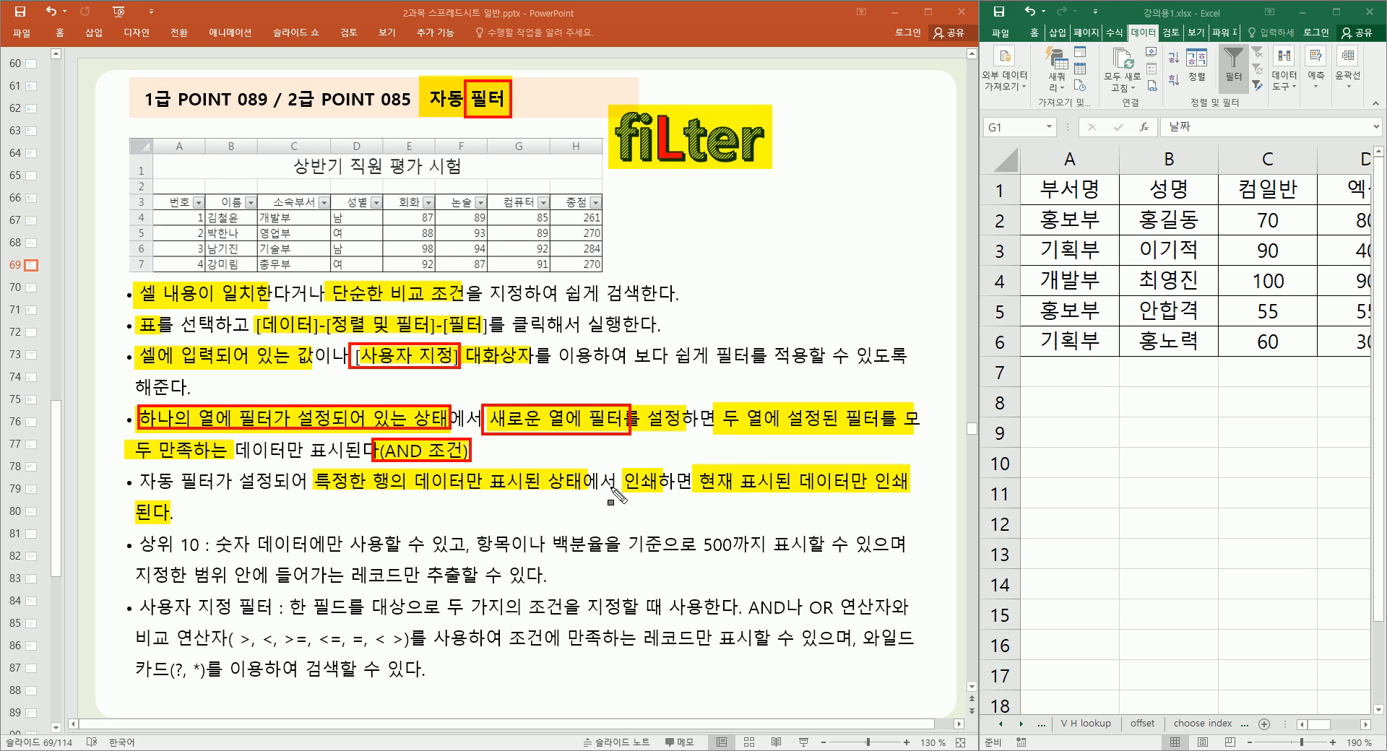
left_click_drag(137, 547, 204, 561)
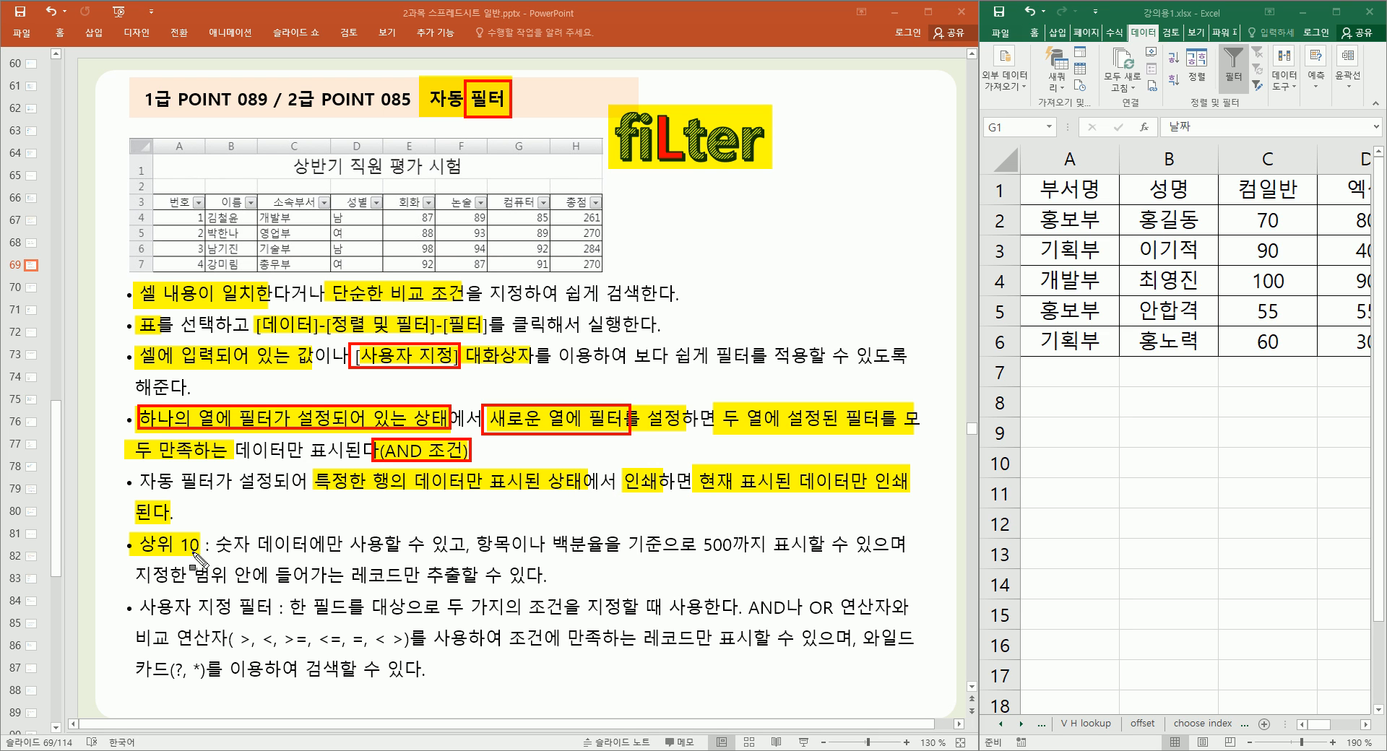
left_click_drag(220, 554, 394, 562)
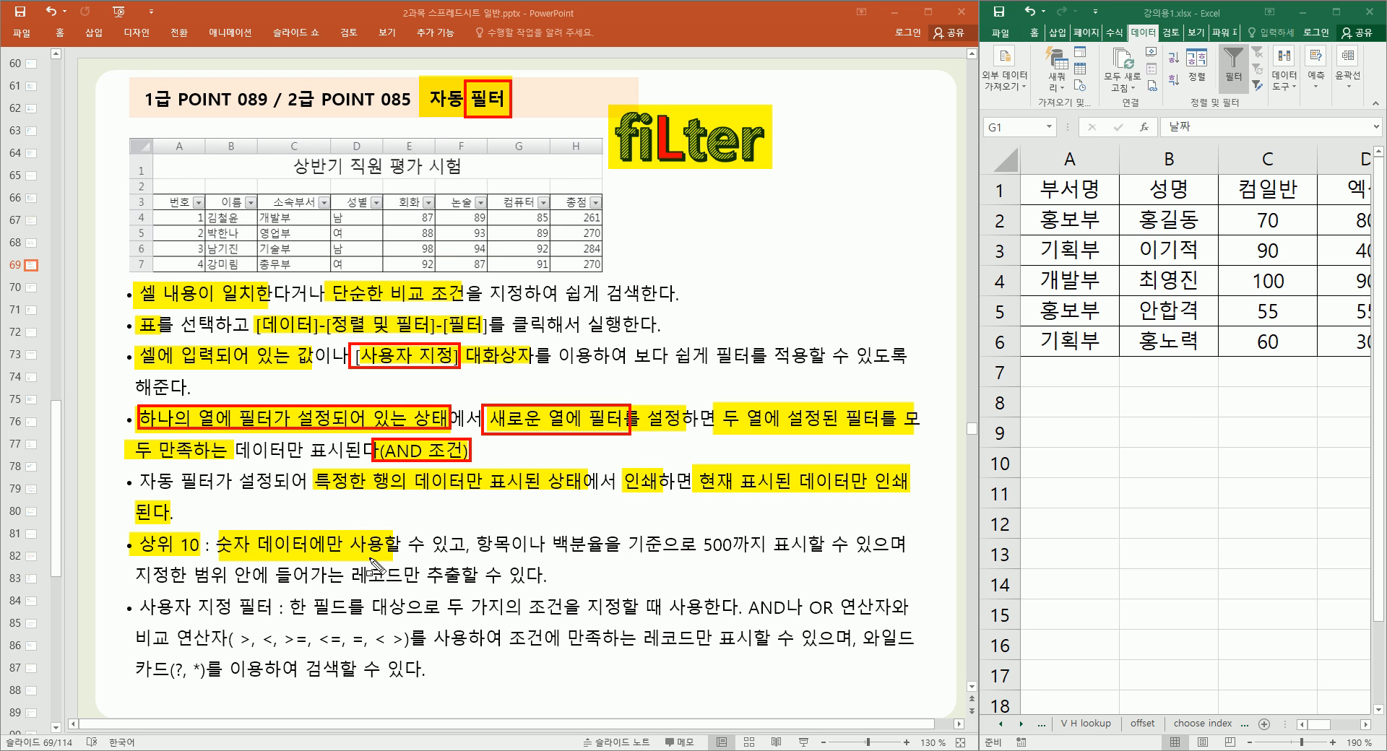
mouse_move(215, 531)
left_mouse_down()
mouse_move(238, 560)
mouse_move(309, 559)
mouse_move(312, 532)
left_mouse_up()
left_click_drag(468, 554, 604, 560)
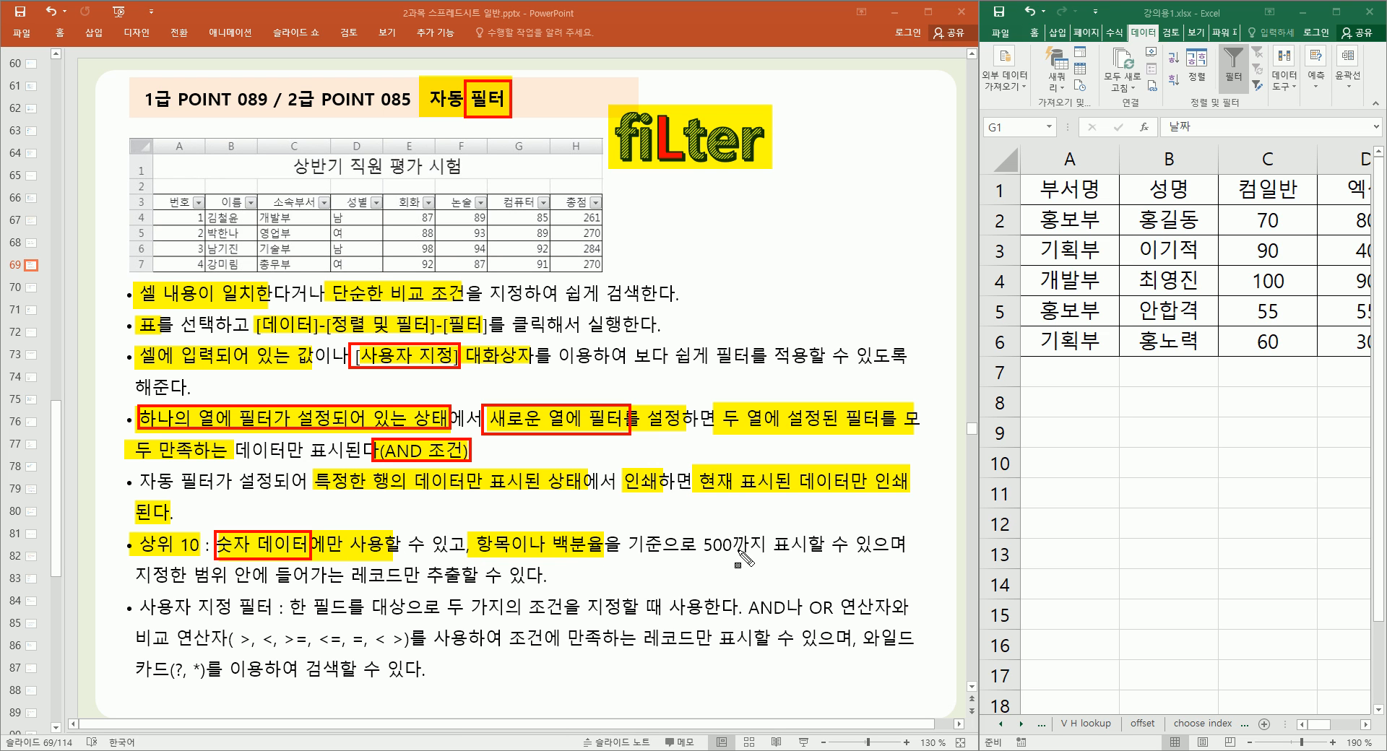
left_click_drag(700, 556, 802, 560)
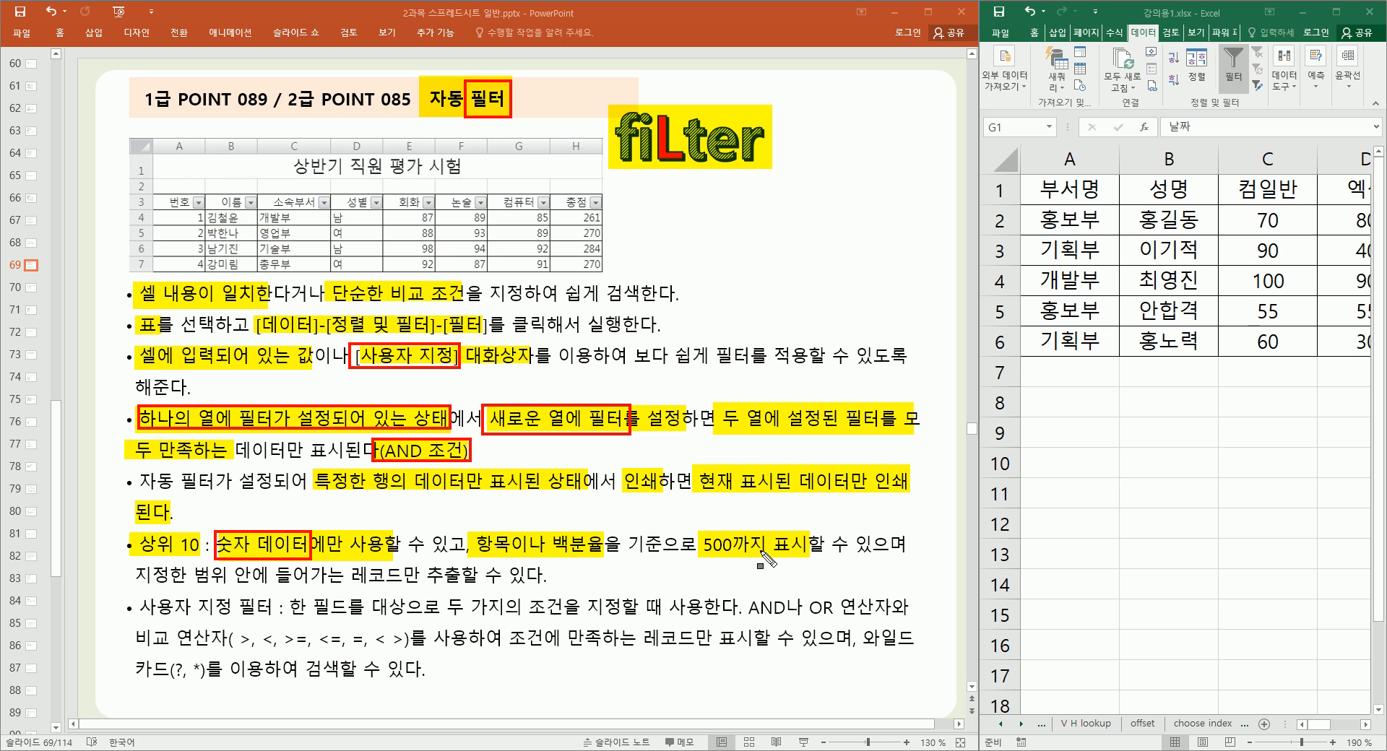
Step: Highlight the key phrases in the "사용자 지정 필터" bullet and box "한 필드를 대상" and "AND나 OR 연산자"
left_click_drag(137, 611, 272, 624)
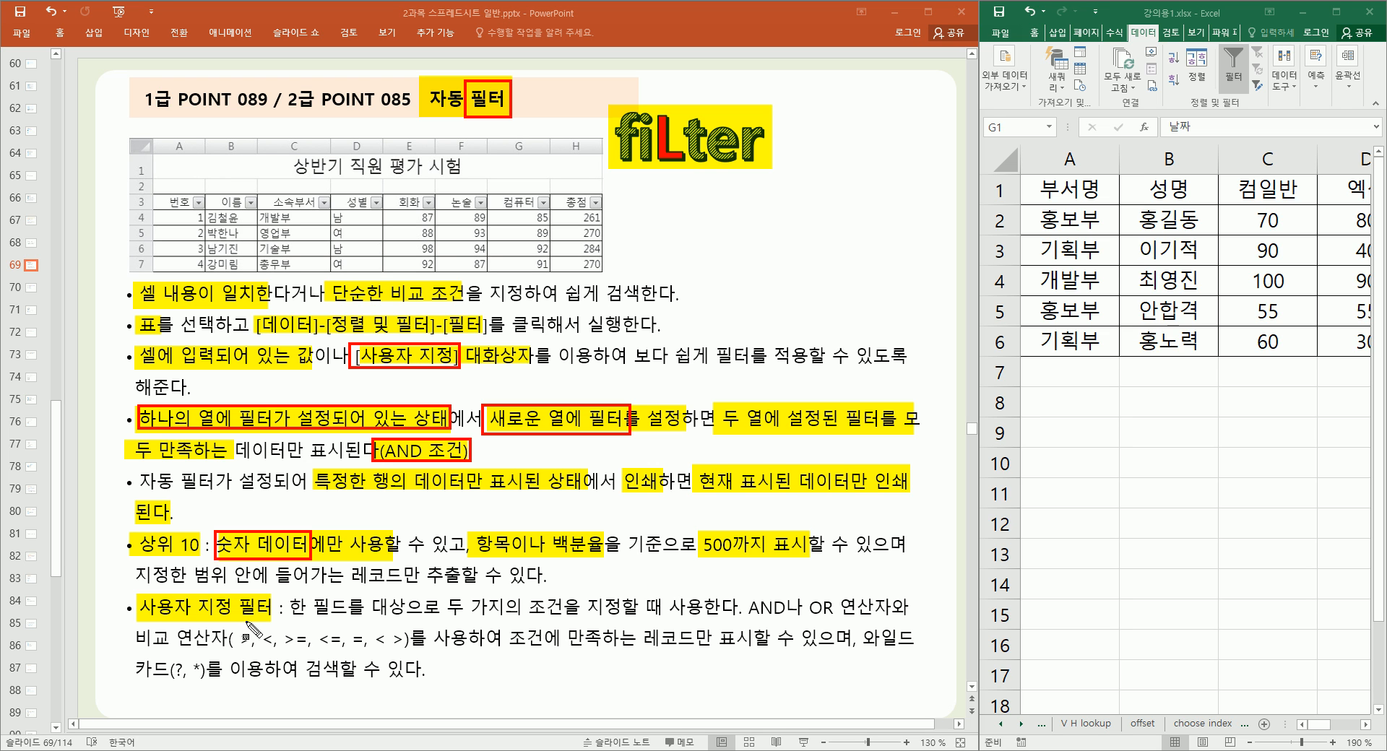
left_click_drag(289, 596, 411, 622)
mouse_move(292, 597)
left_mouse_down()
mouse_move(335, 620)
mouse_move(736, 619)
left_mouse_up()
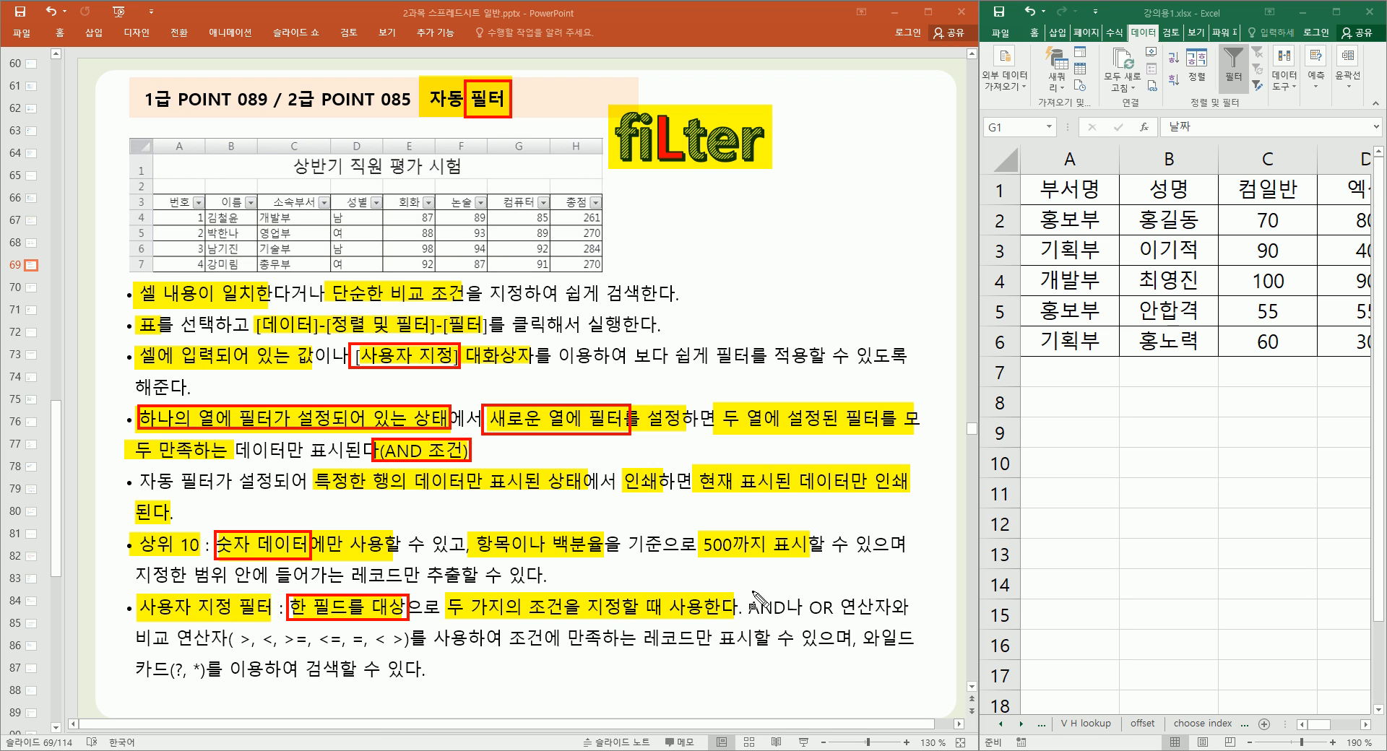
left_click_drag(749, 619, 894, 626)
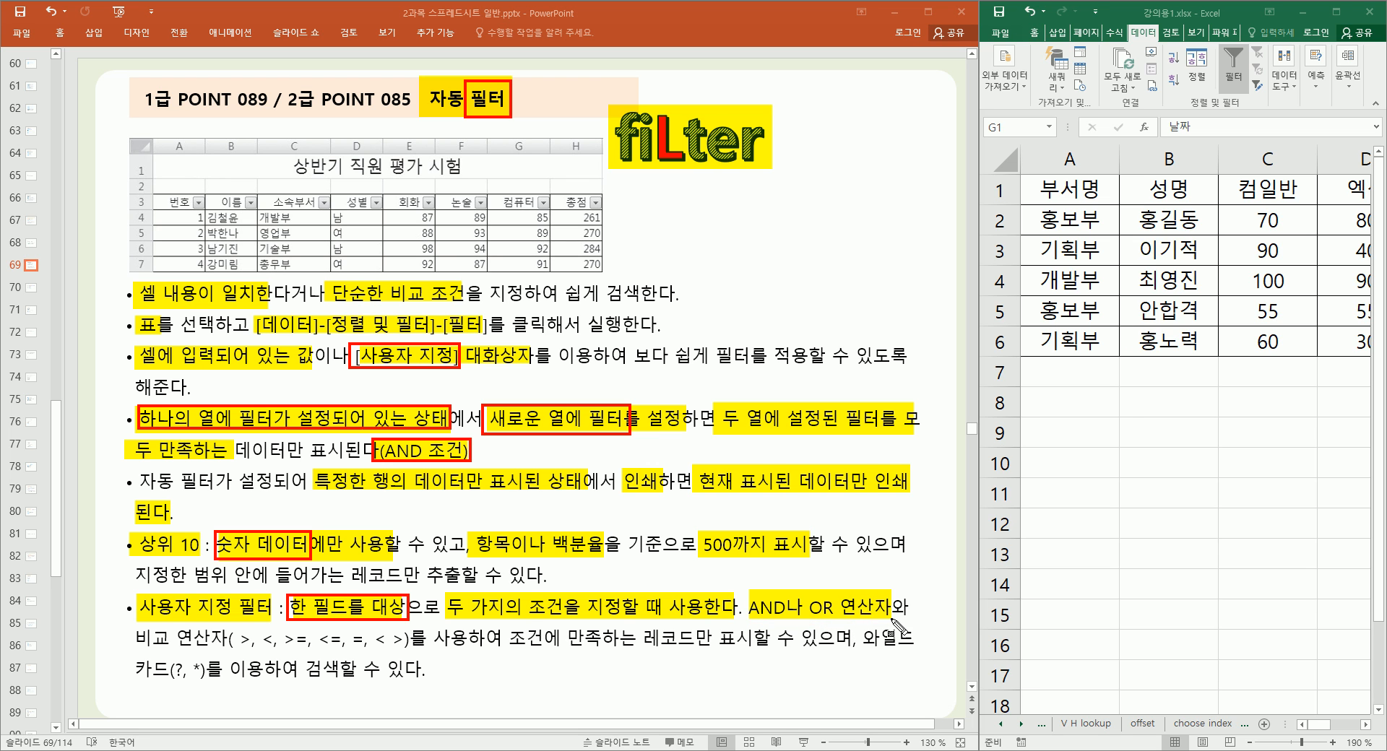
left_click_drag(749, 594, 890, 621)
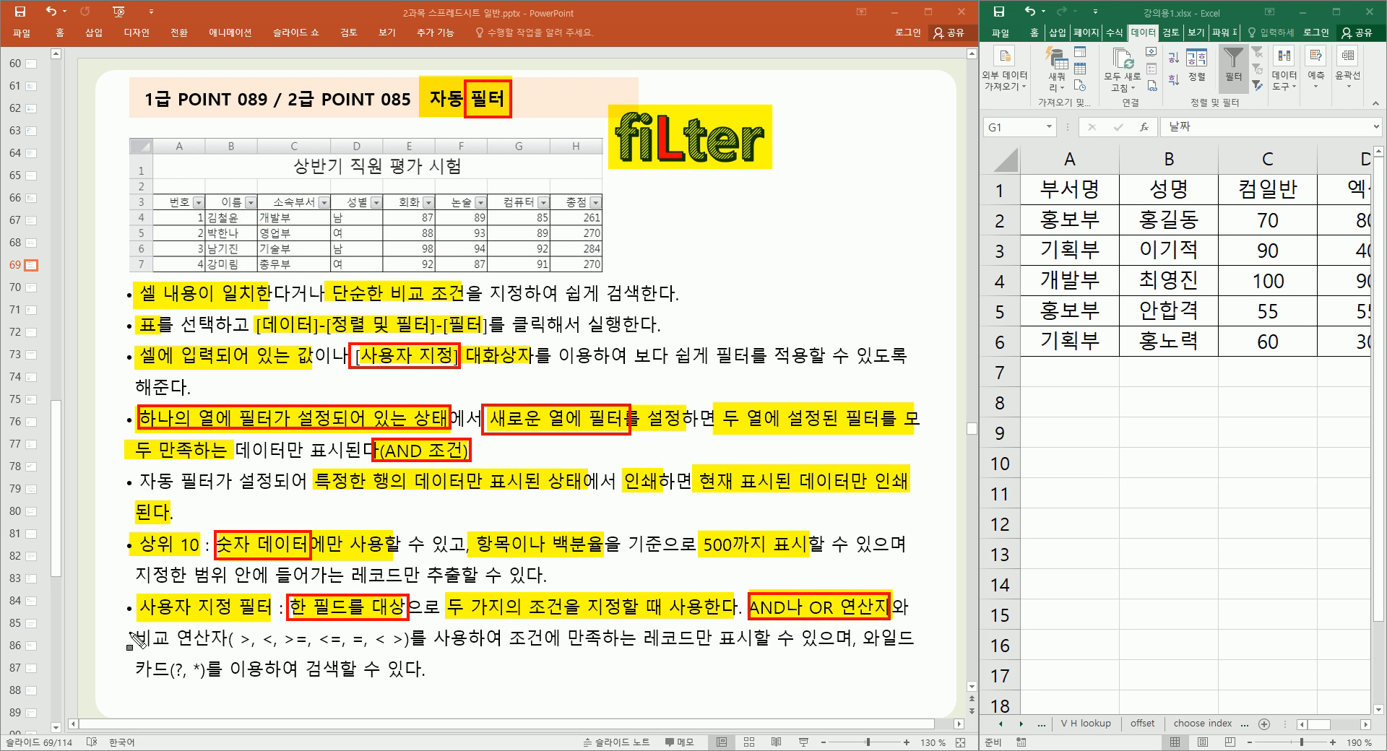
left_click_drag(128, 654, 481, 656)
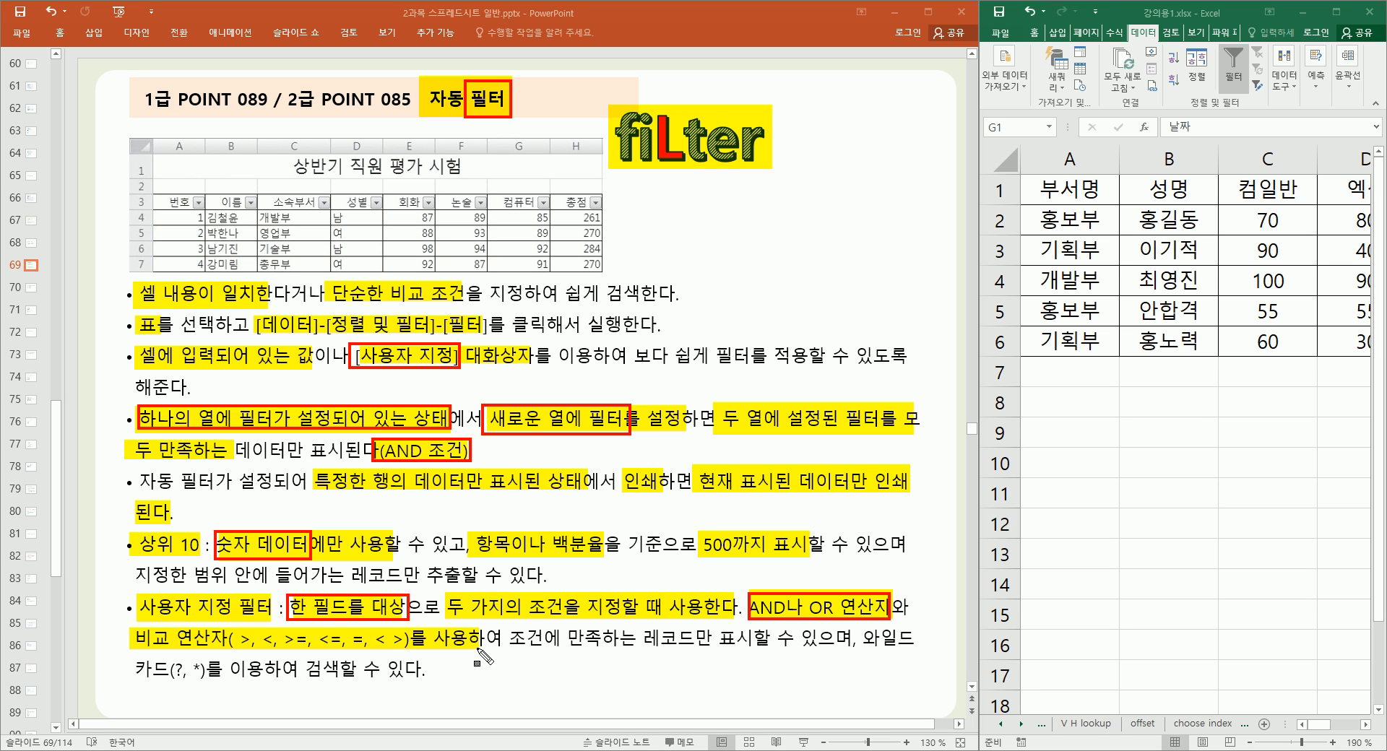
left_click_drag(858, 638, 912, 639)
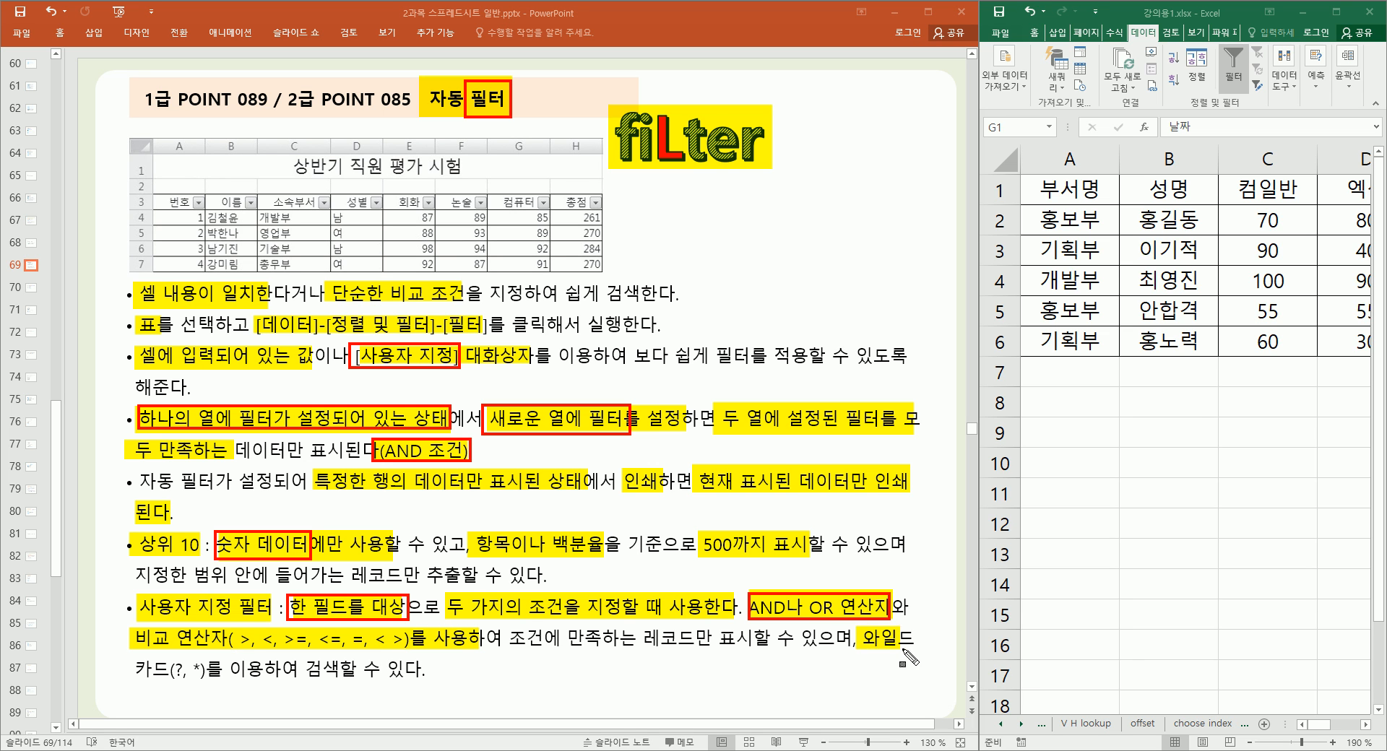
left_click_drag(138, 669, 211, 669)
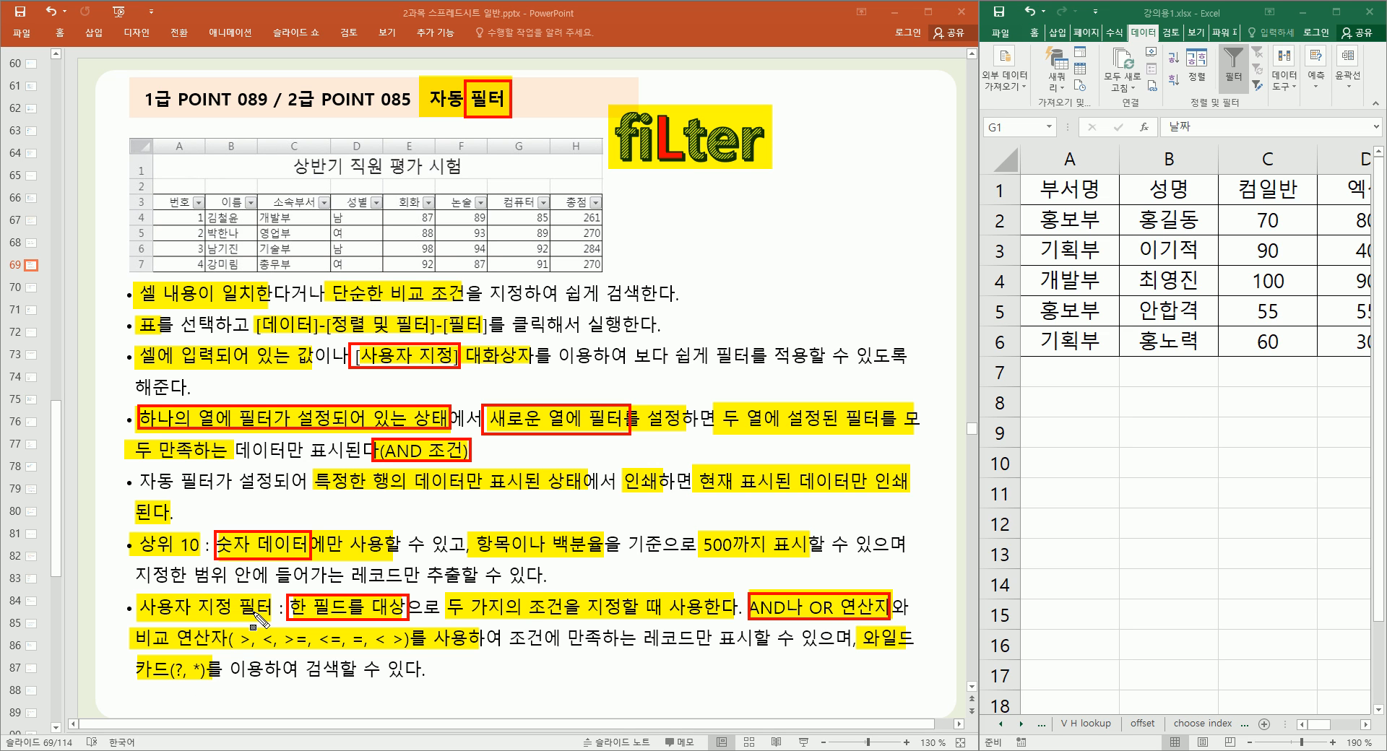
Step: Clear the markings from the slide and widen the Excel window over most of the screen
key("Escape")
left_click(743, 469)
left_click_drag(980, 421, 245, 442)
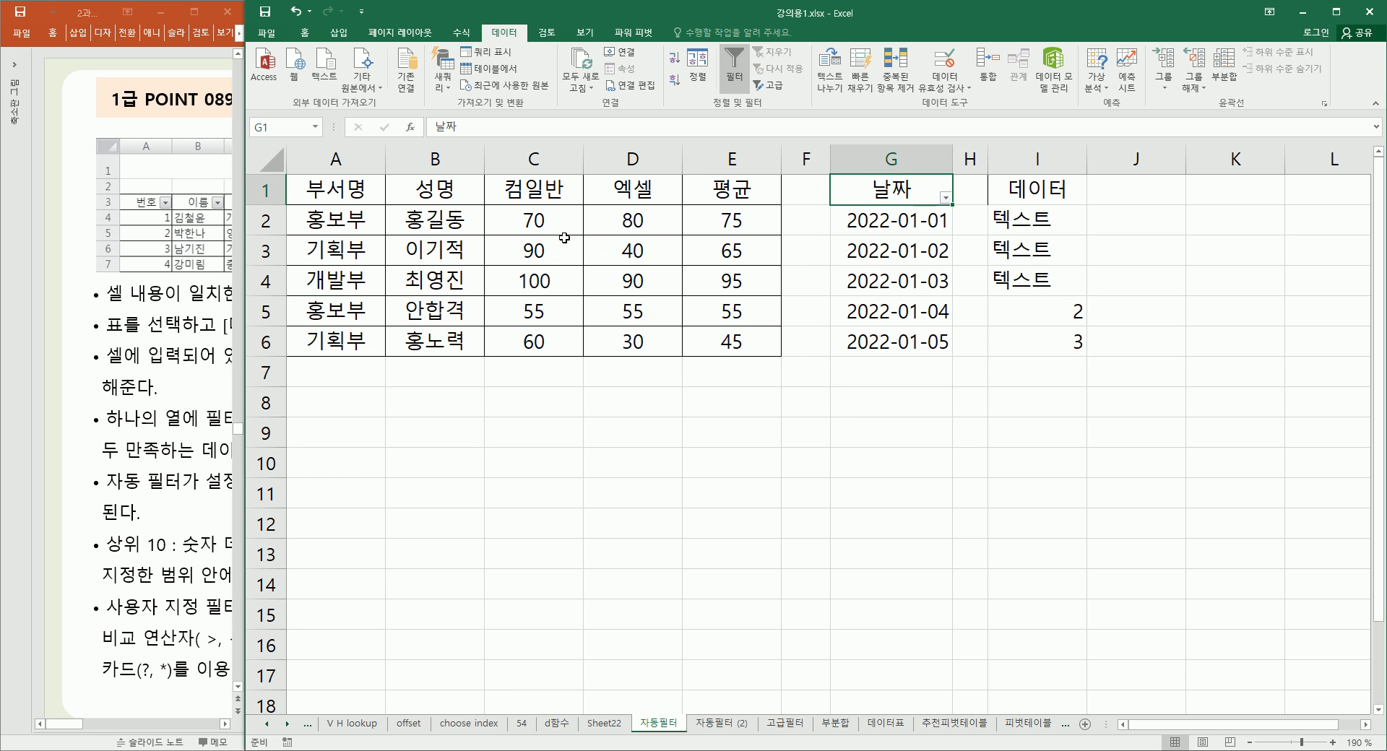
Step: Remove the existing filter from the 날짜 column and apply an auto filter to the A1:E6 table from cell B2
left_click_drag(742, 238, 766, 356)
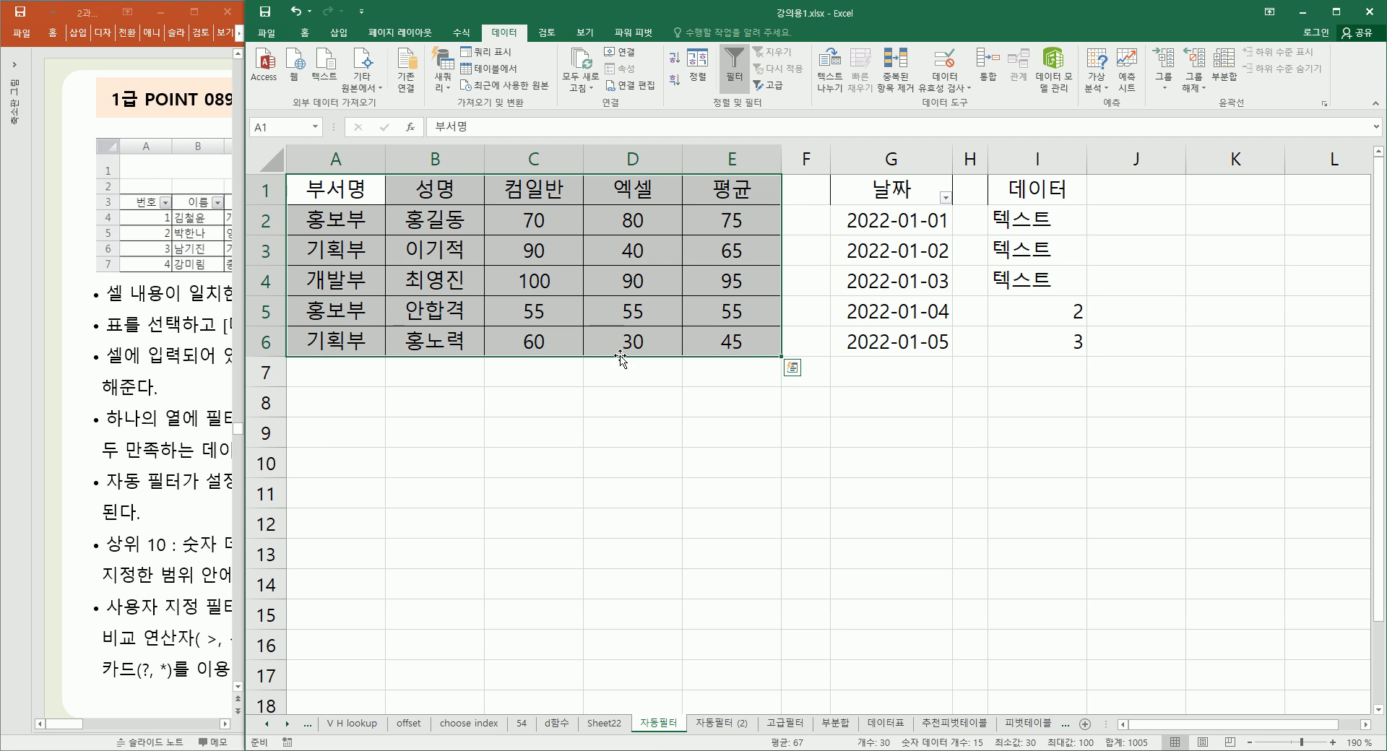
left_click(625, 279)
left_click(760, 253)
left_click(571, 248)
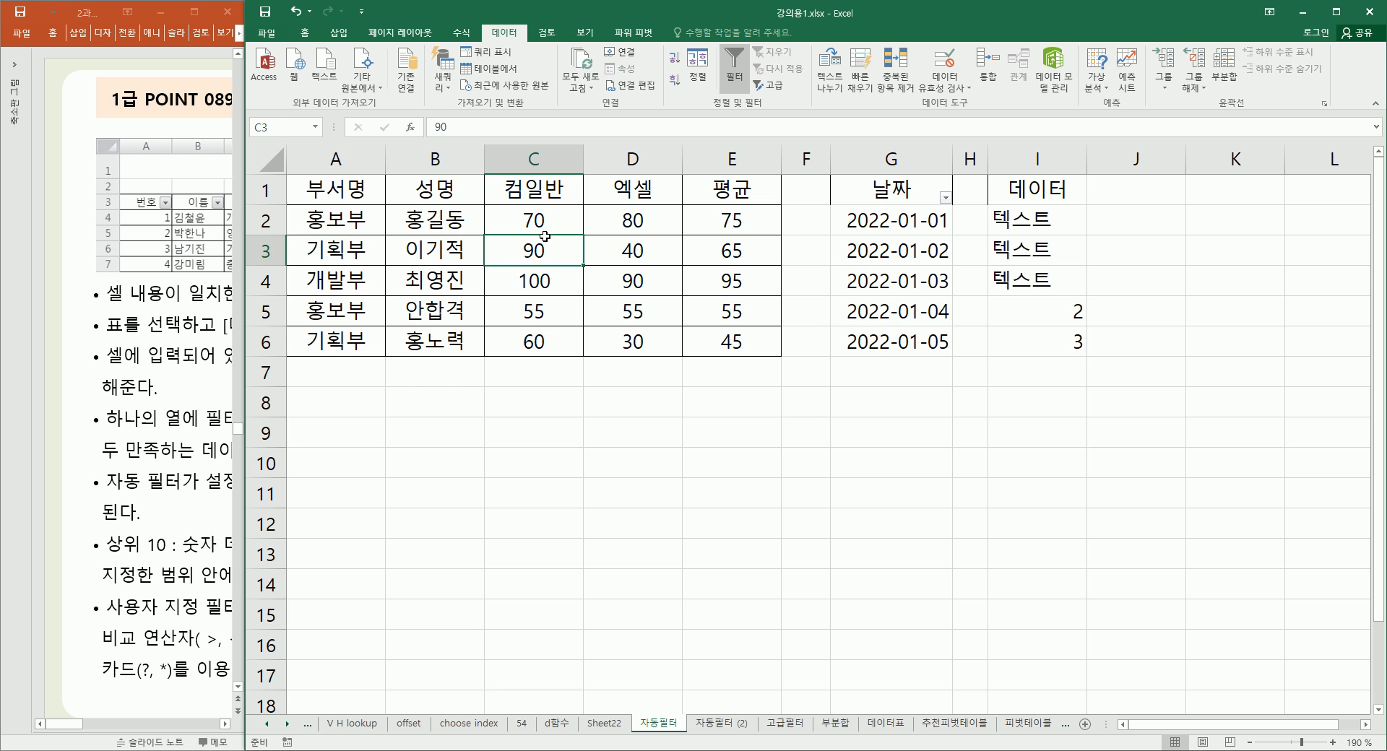
left_click(444, 220)
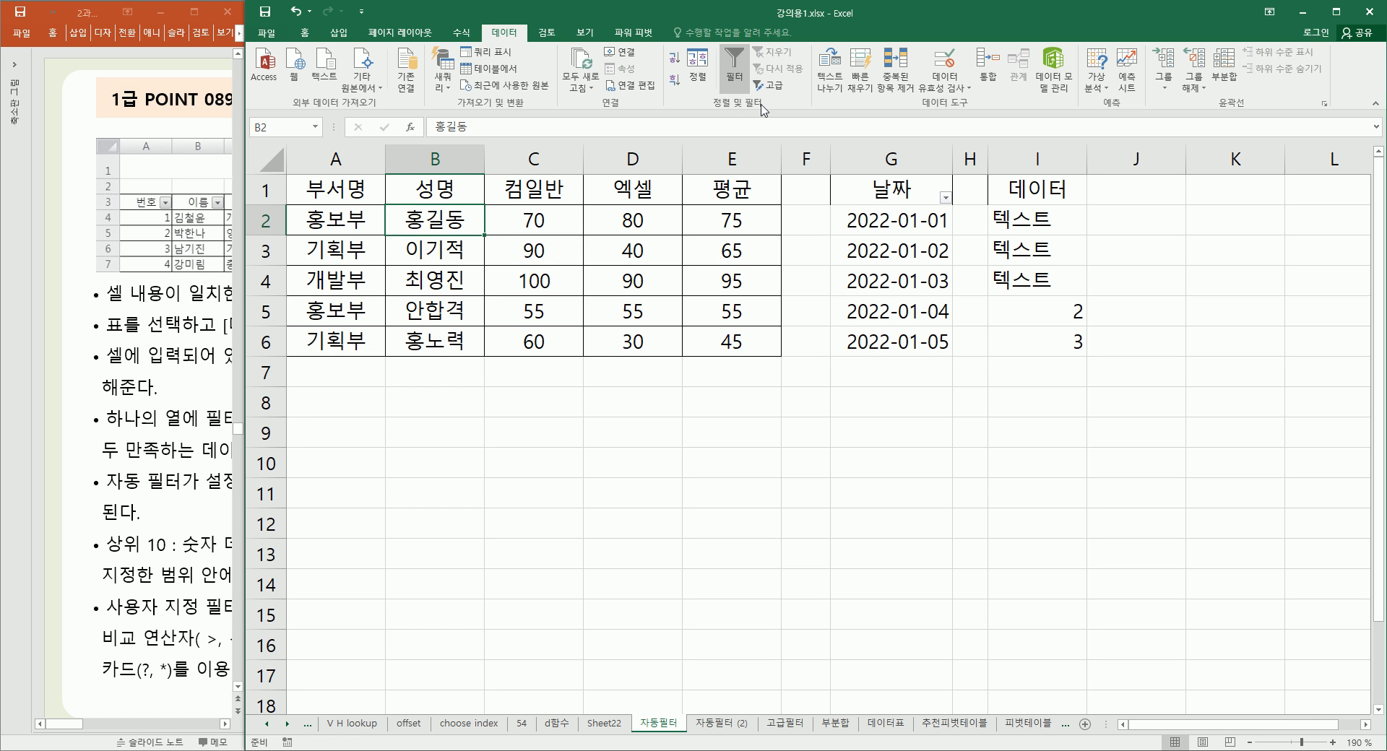
left_click(734, 59)
left_click(735, 59)
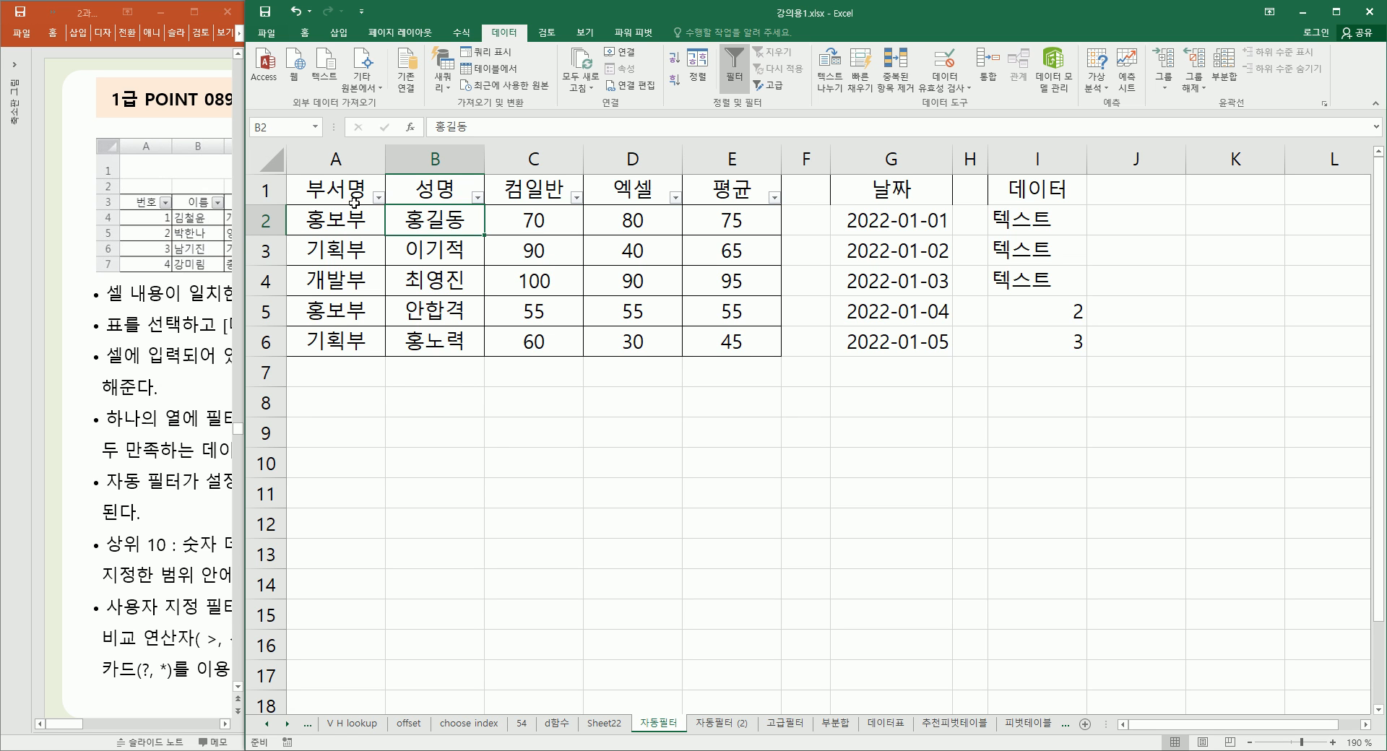
Step: Filter the 부서명 column to show only 기획부, and clear that filter
left_click(378, 198)
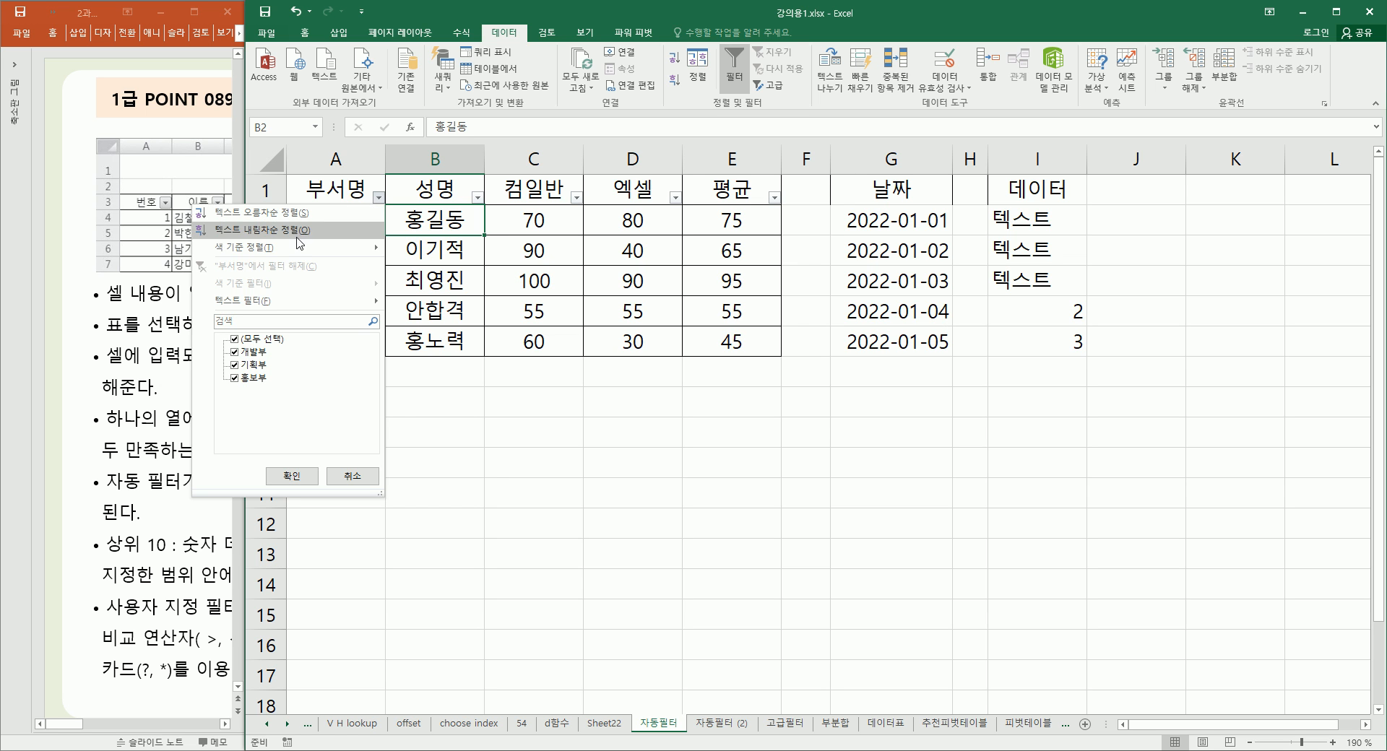
mouse_move(278, 255)
mouse_move(283, 303)
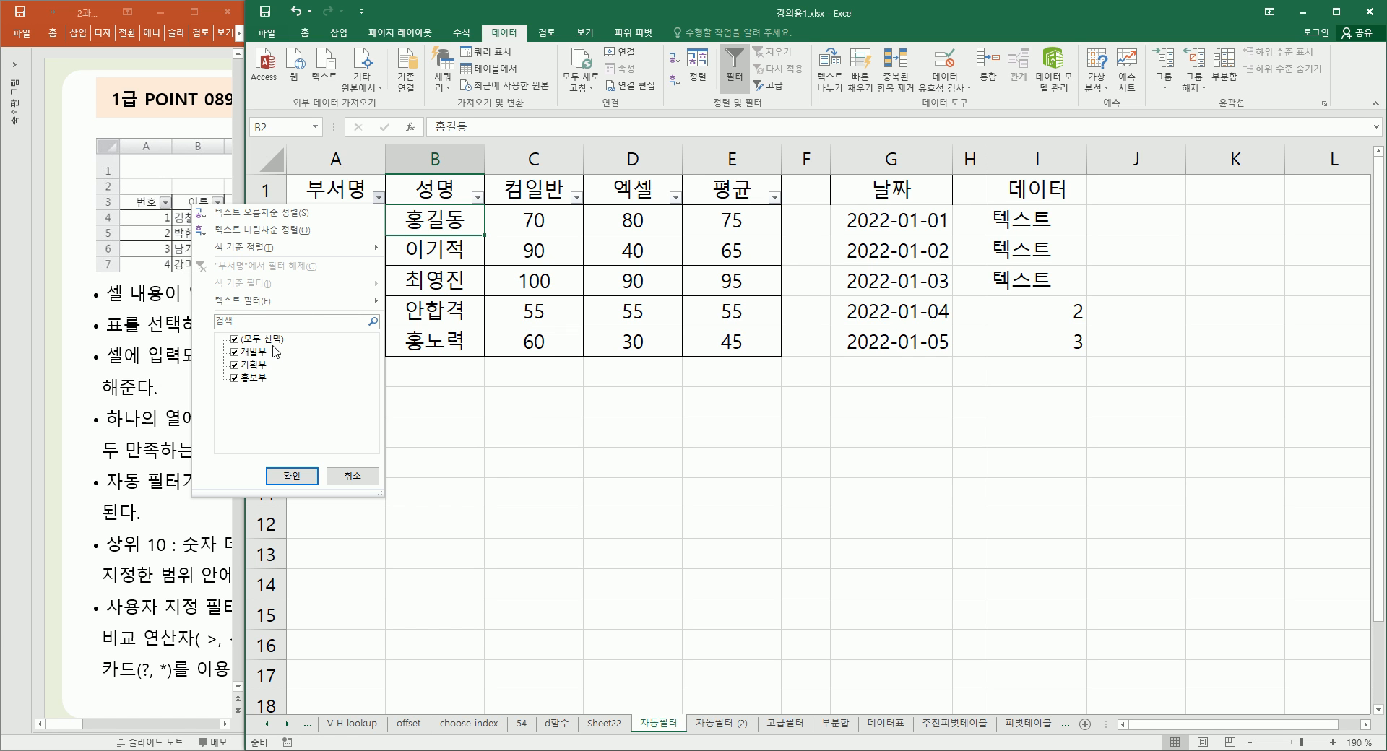
left_click(262, 339)
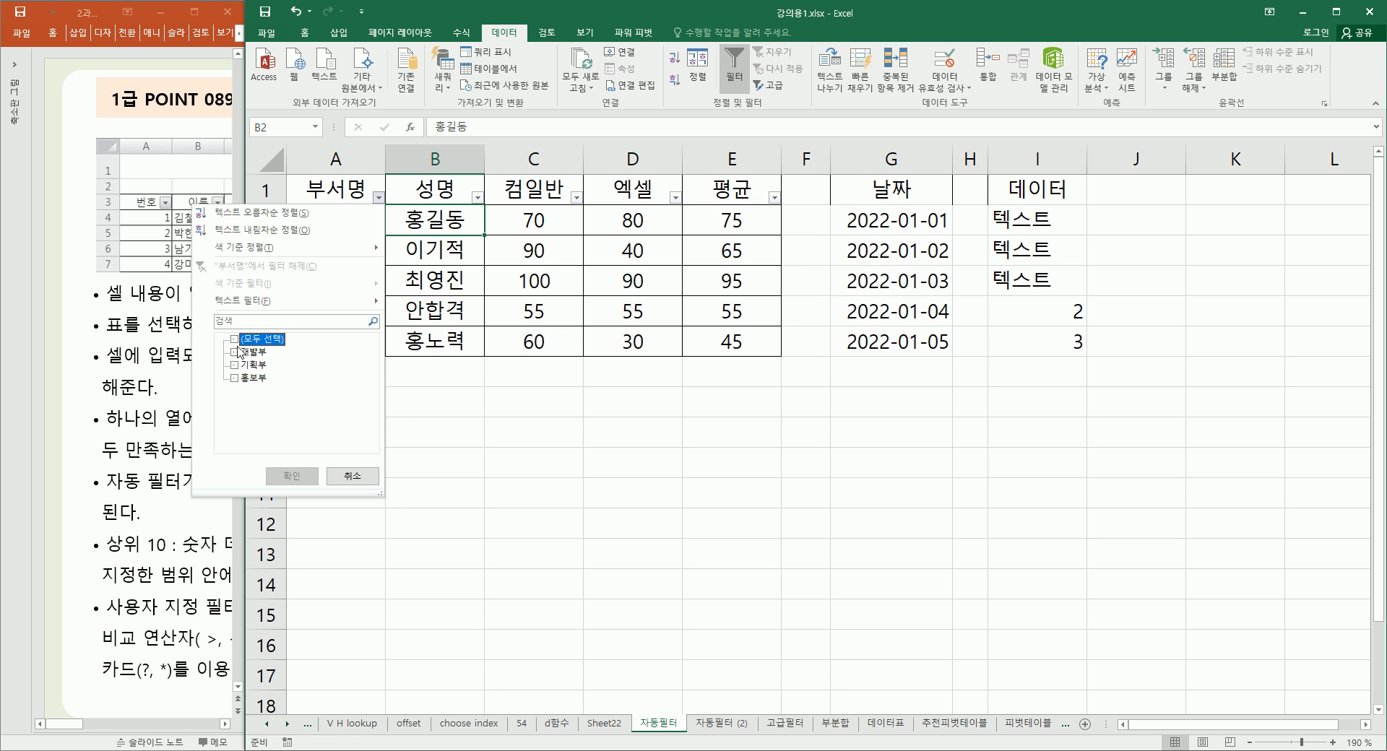
left_click(253, 369)
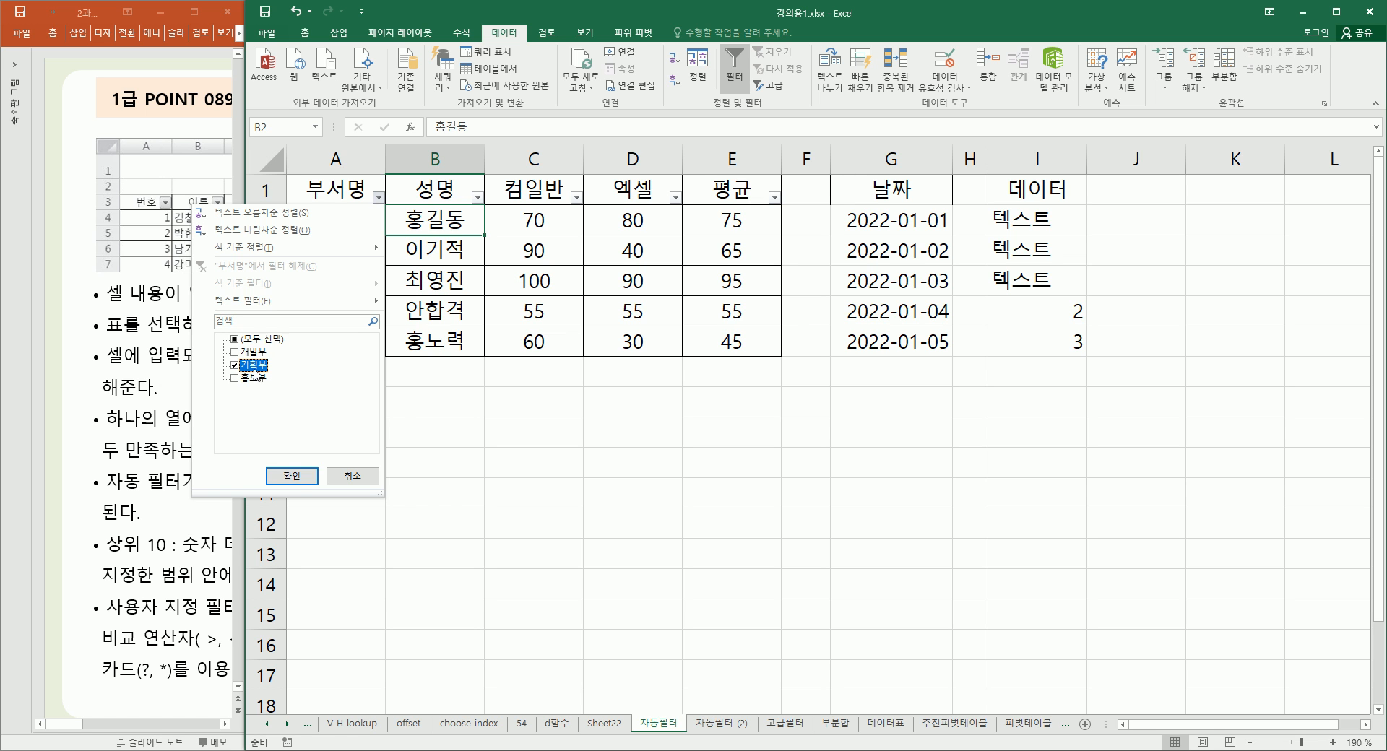
left_click(292, 477)
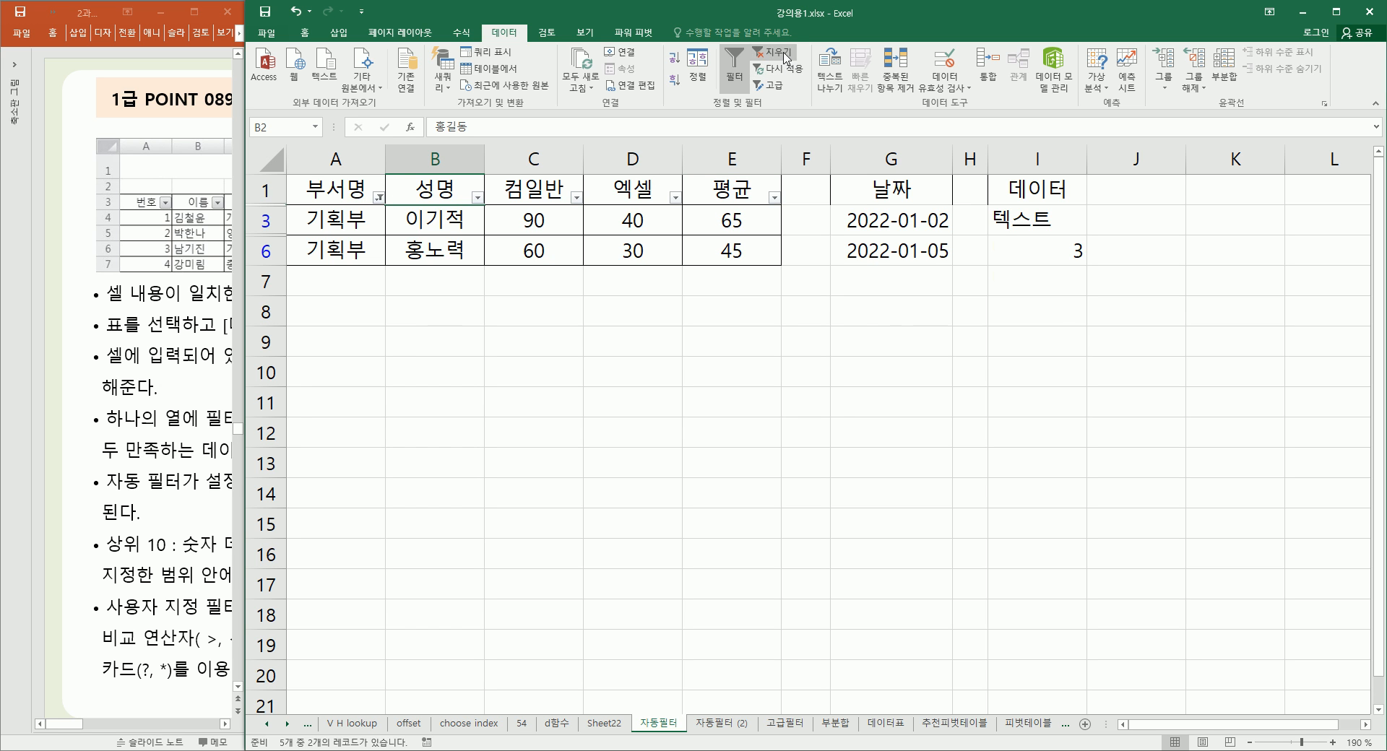
left_click(786, 59)
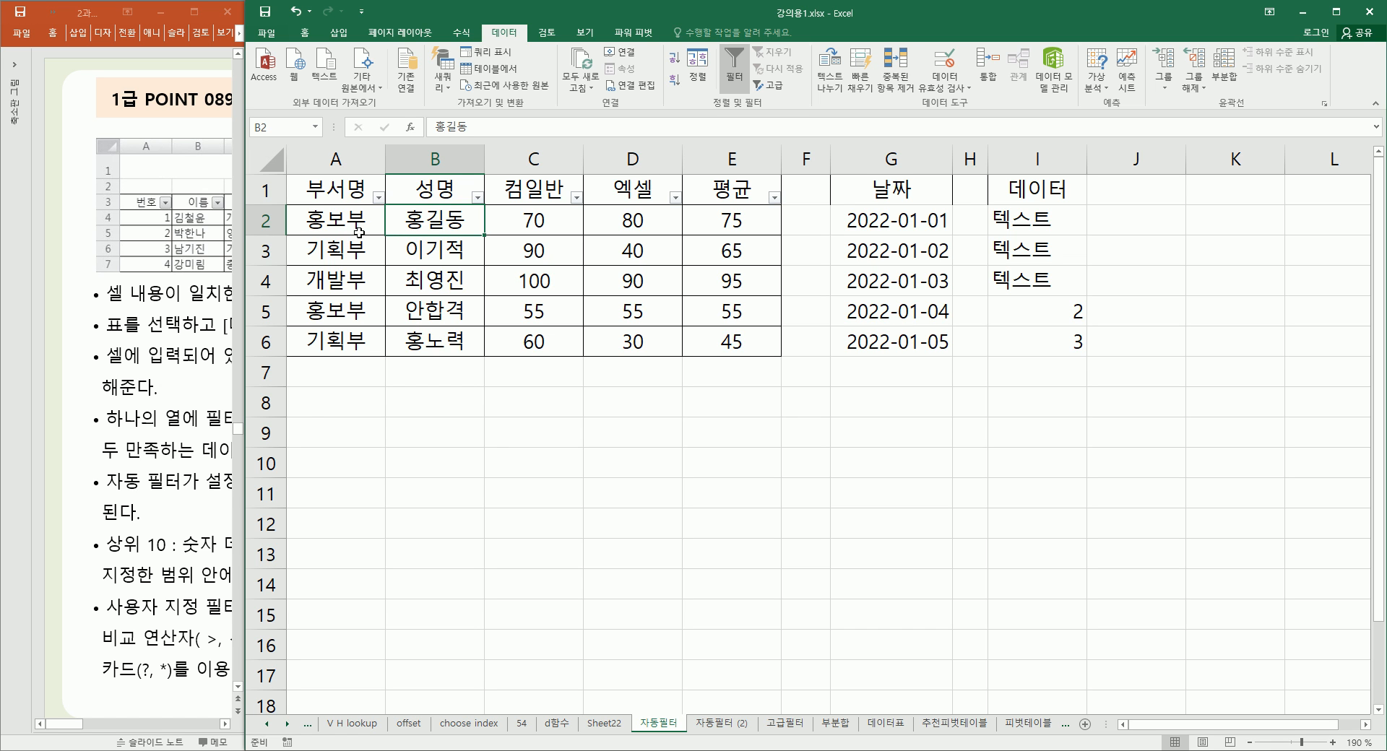
Step: Check the filter list of the 부서명 column and the number filter options of the 컴일반 column
left_click(378, 198)
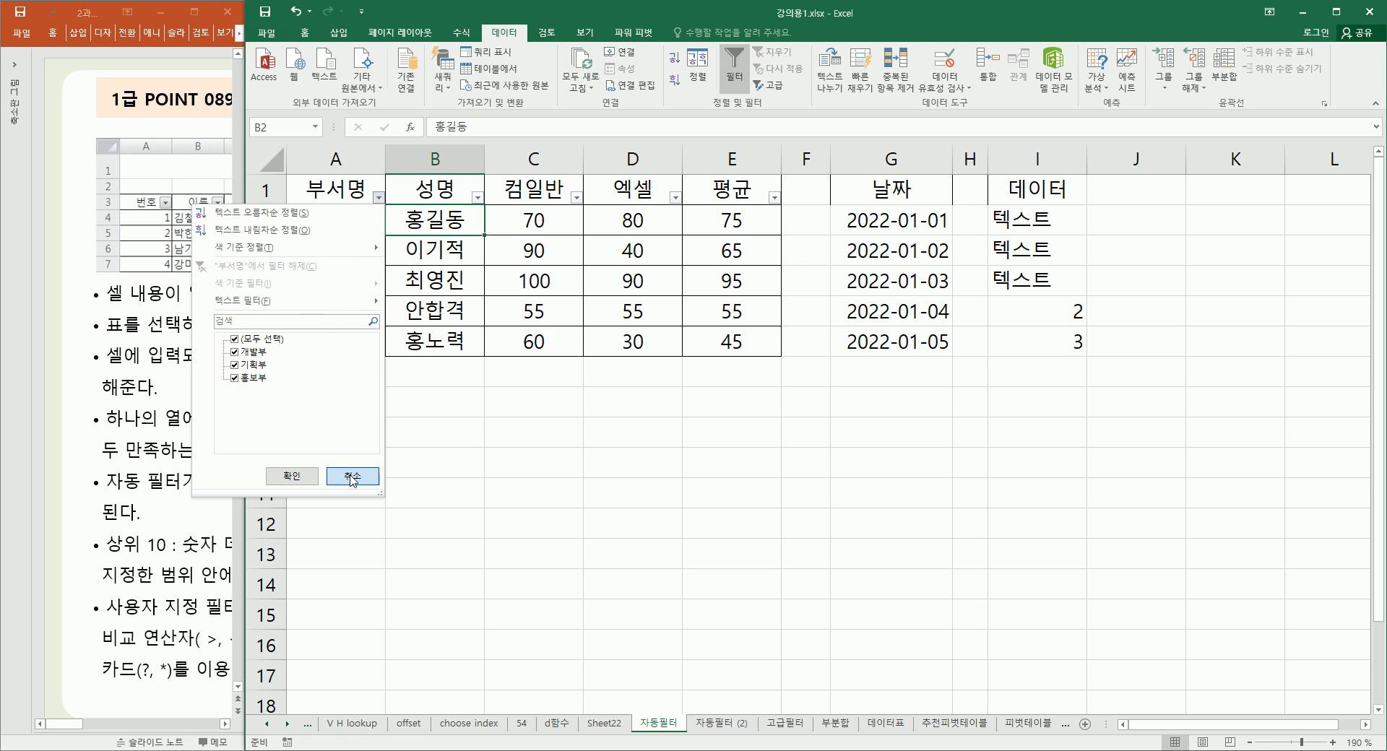
left_click(291, 476)
left_click(576, 198)
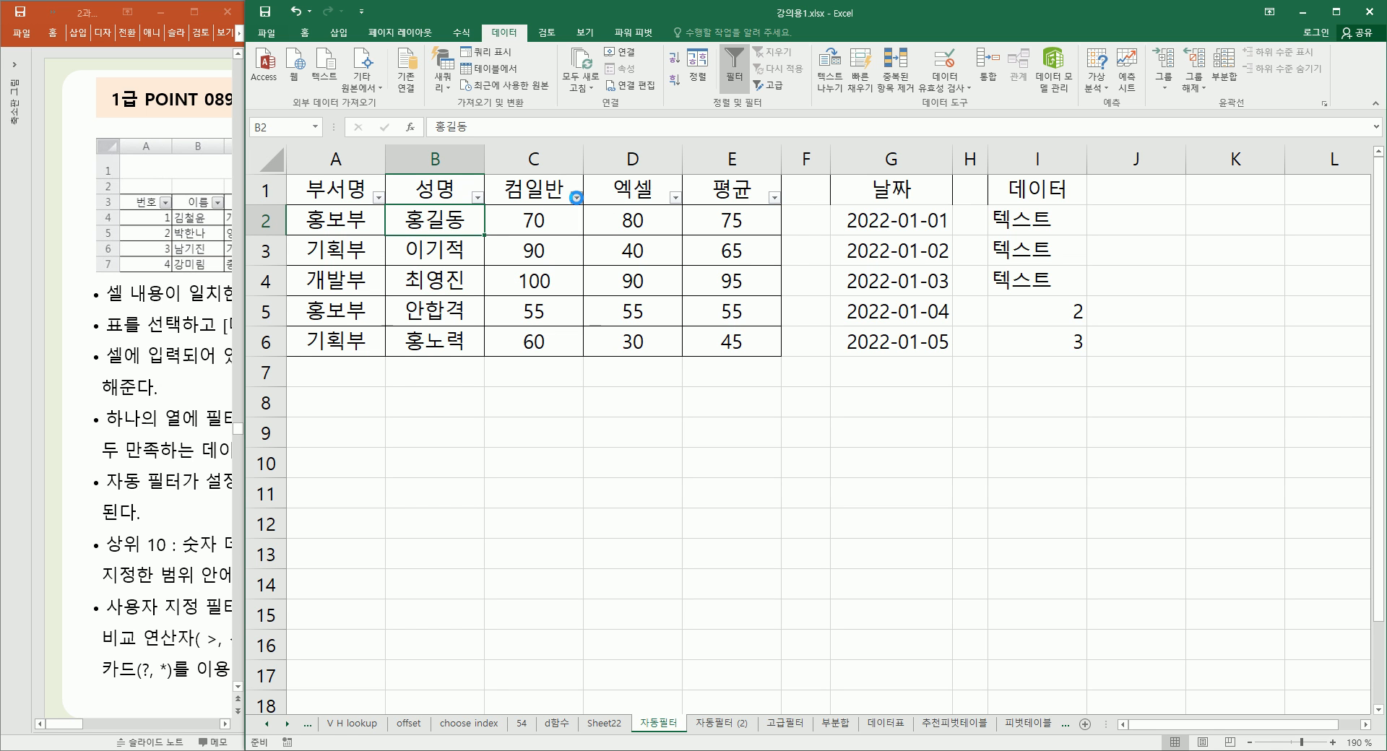
mouse_move(466, 307)
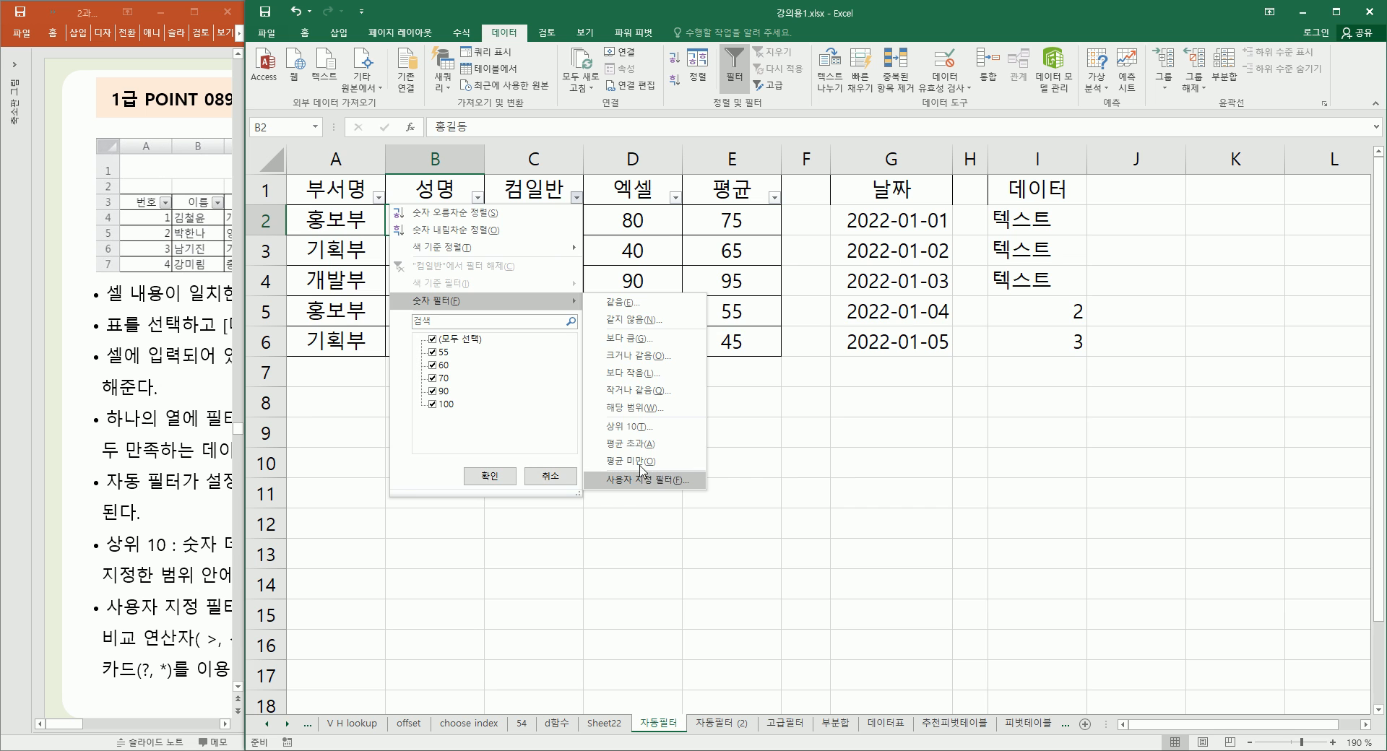
Step: Open the Top 10 filter for the 컴일반 column and review its ranking and unit choices, keeping 상위 and 항목
left_click(630, 427)
left_click_drag(841, 393, 633, 382)
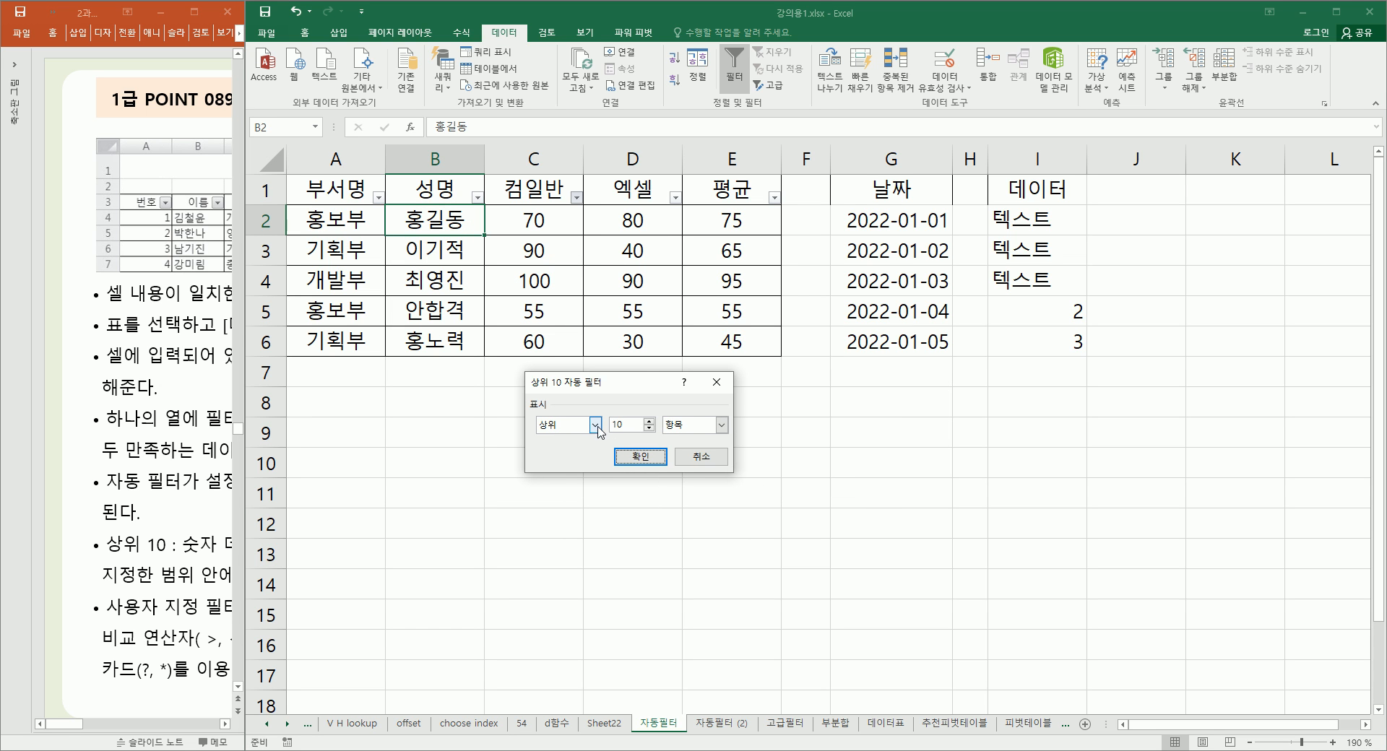
left_click(596, 425)
left_click(578, 438)
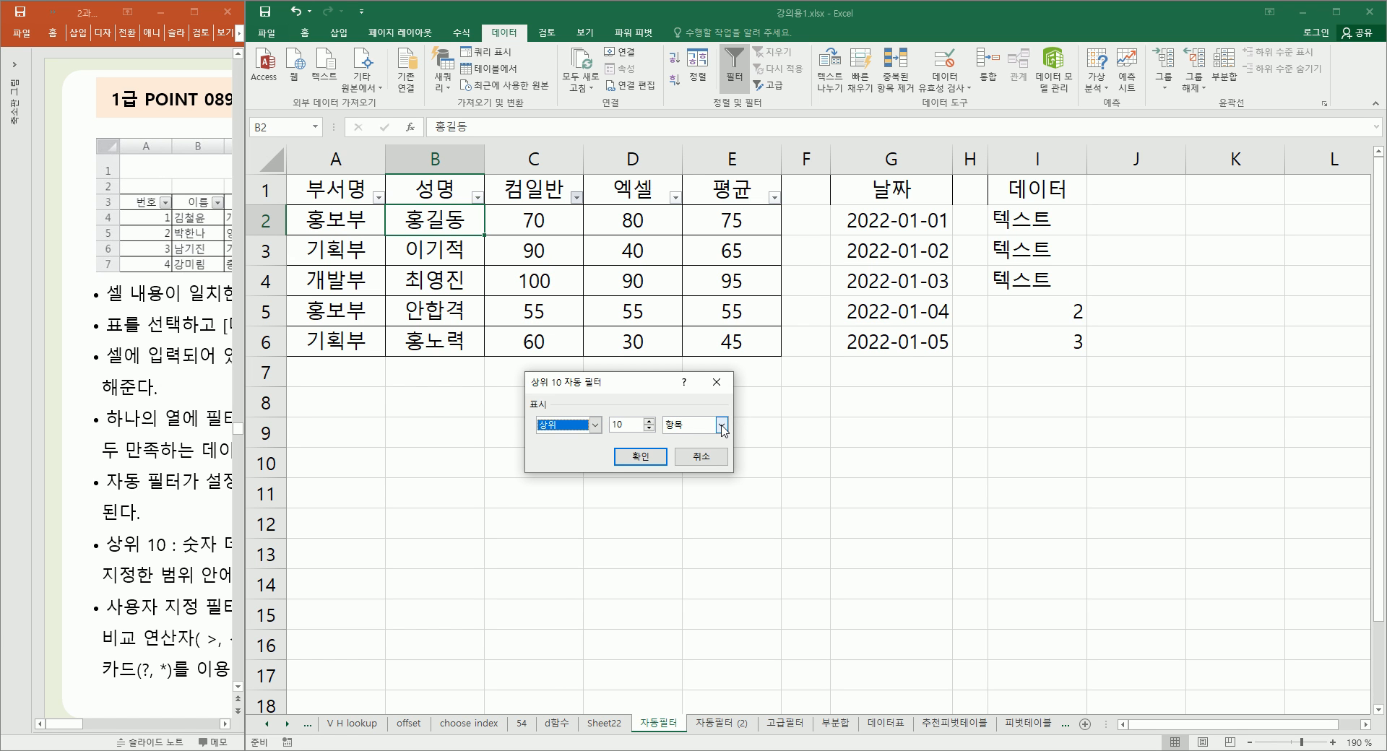
left_click(722, 425)
left_click(690, 439)
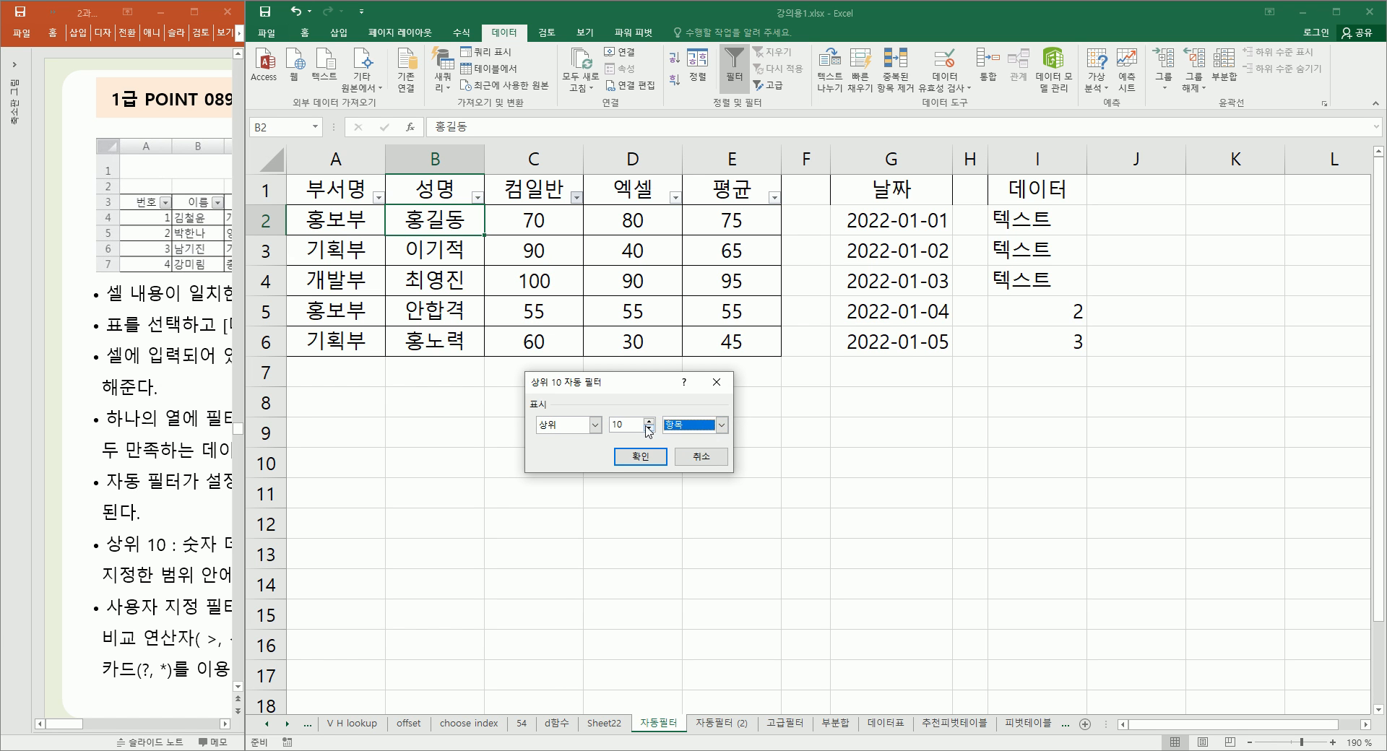
Step: Try a Top 10 filter with 0 items on 컴일반, mark "1과(와) 500 사이" in the warning, and cancel the filter
left_click(633, 424)
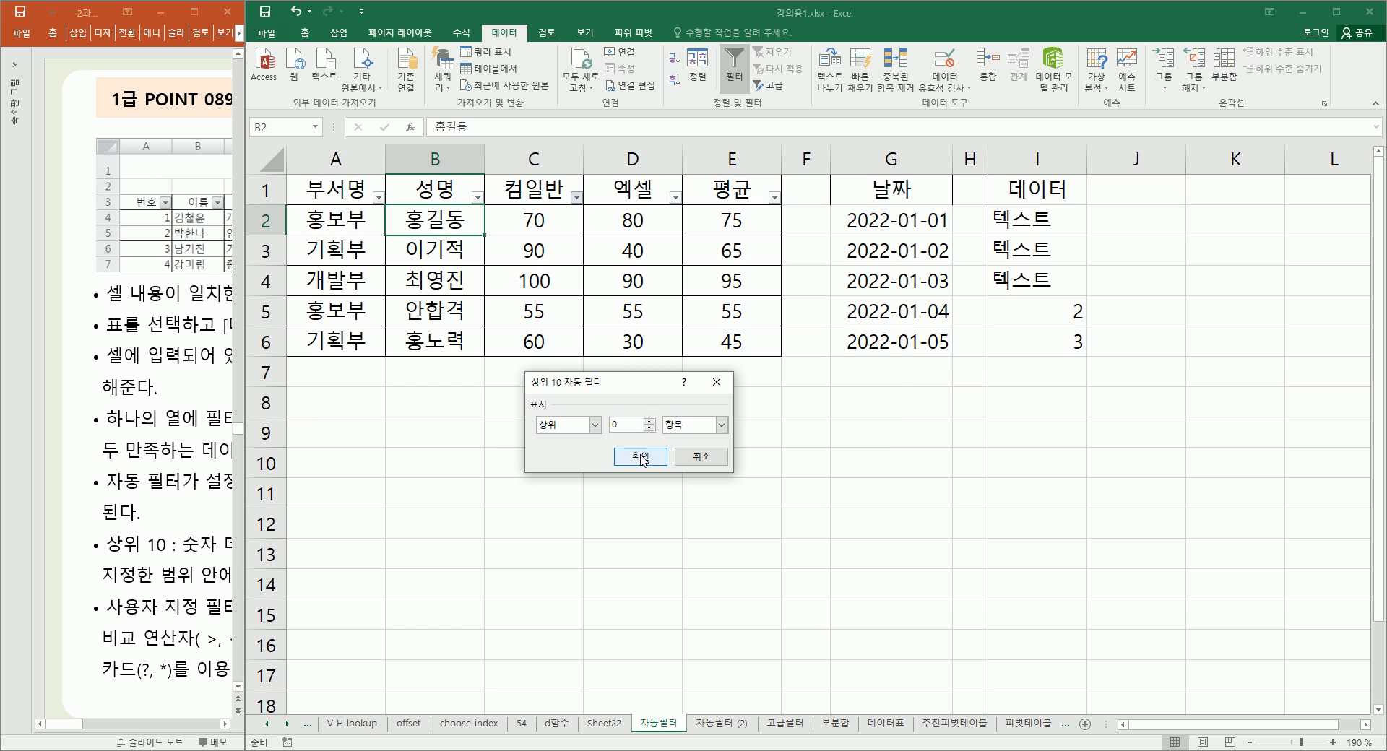
left_click(615, 452)
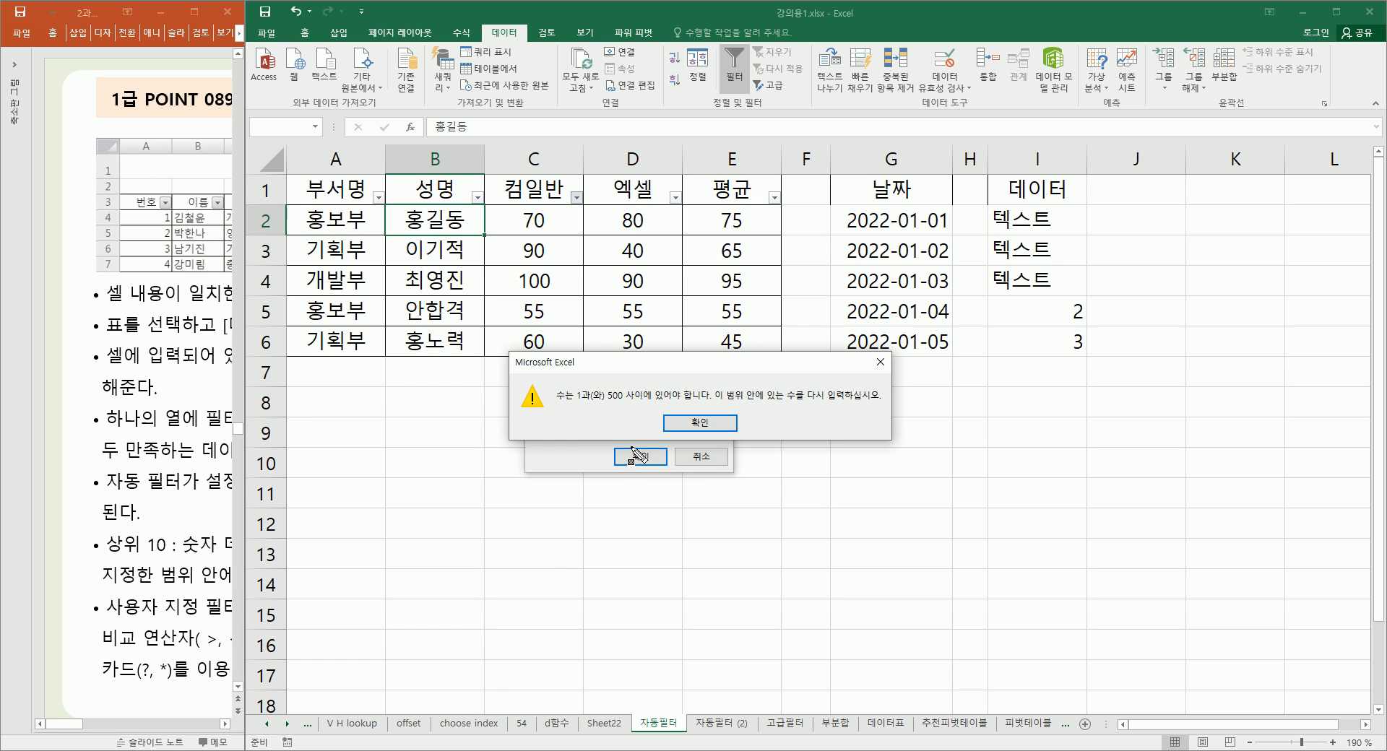
left_click_drag(571, 396, 708, 397)
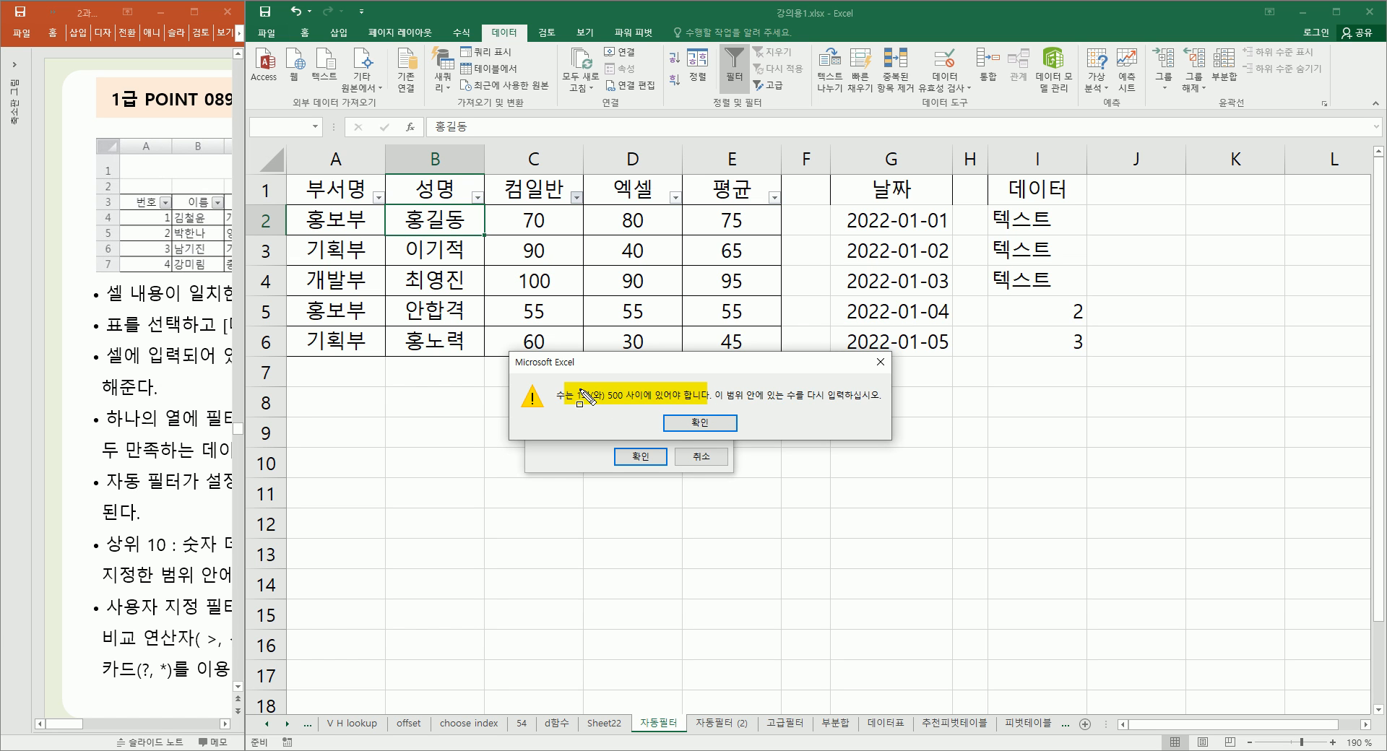
left_click_drag(574, 383, 649, 406)
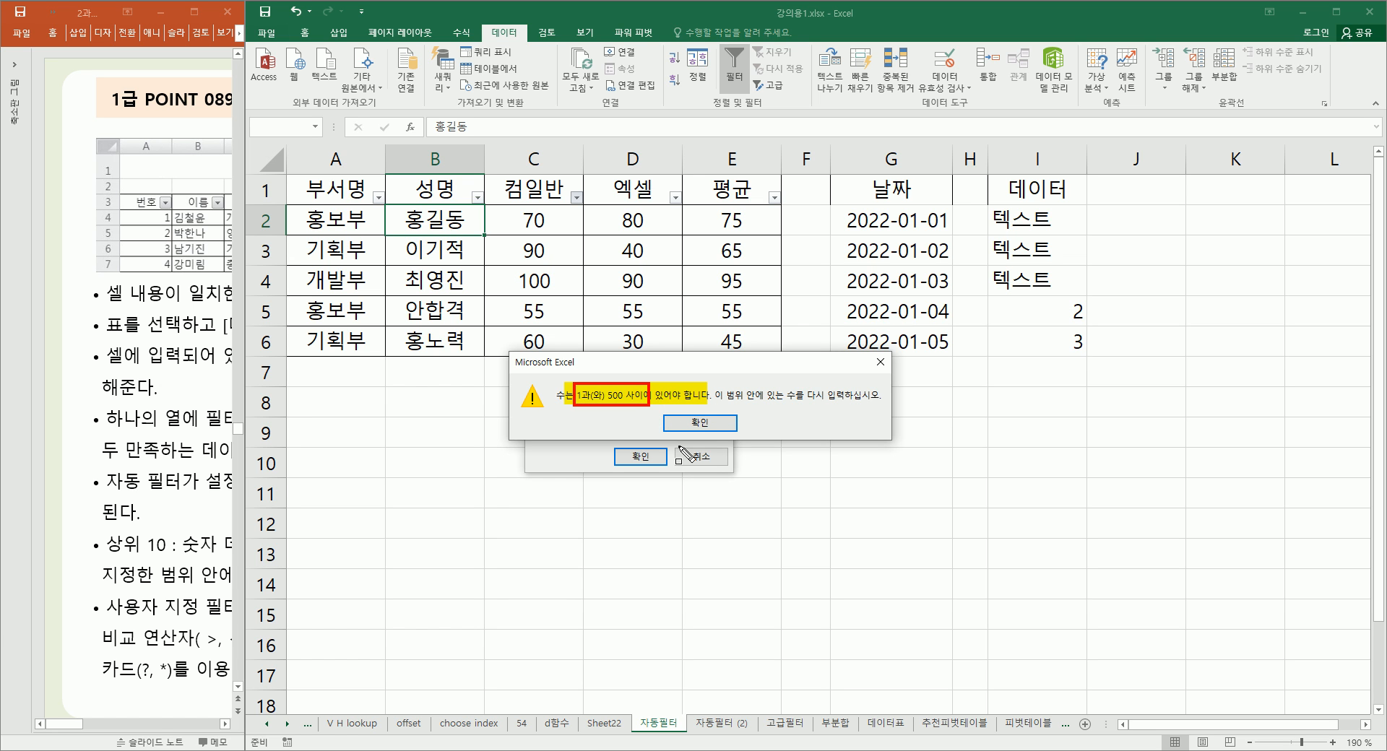
key("Escape")
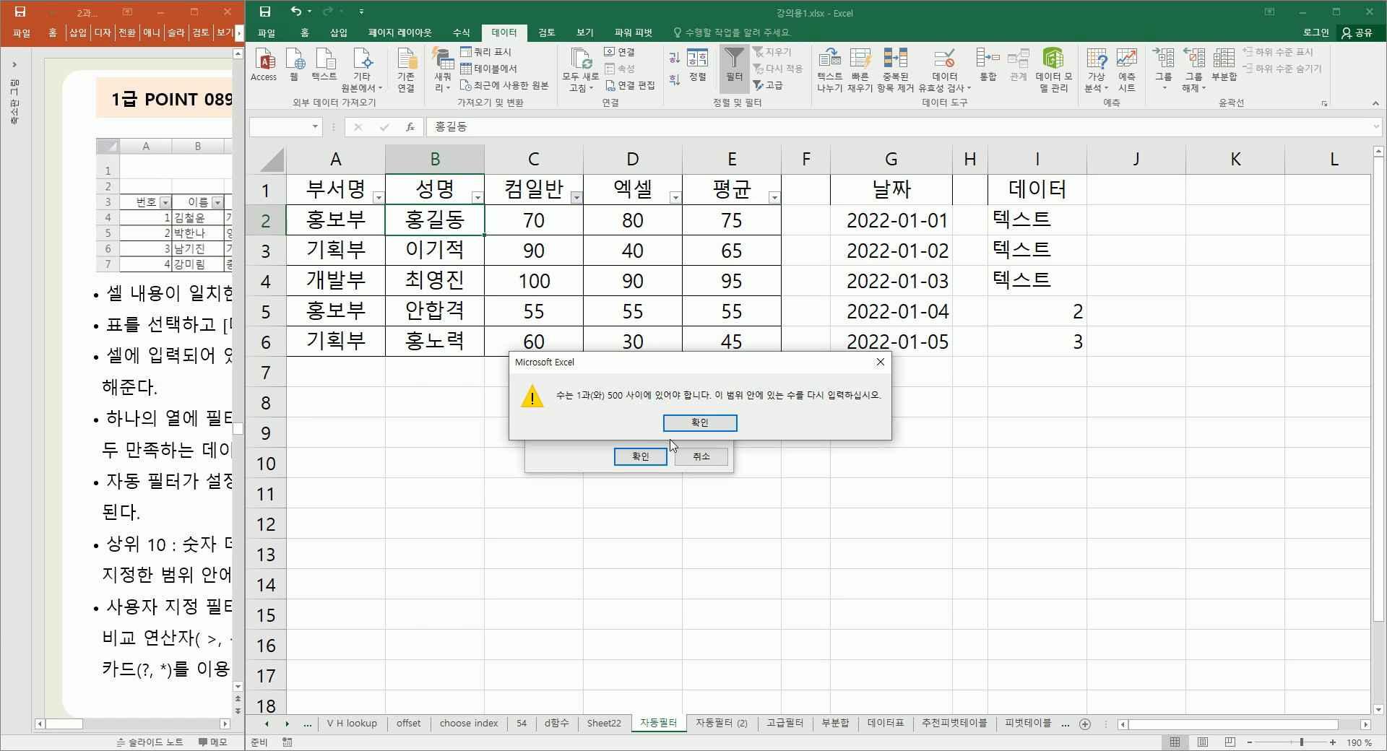
left_click(726, 428)
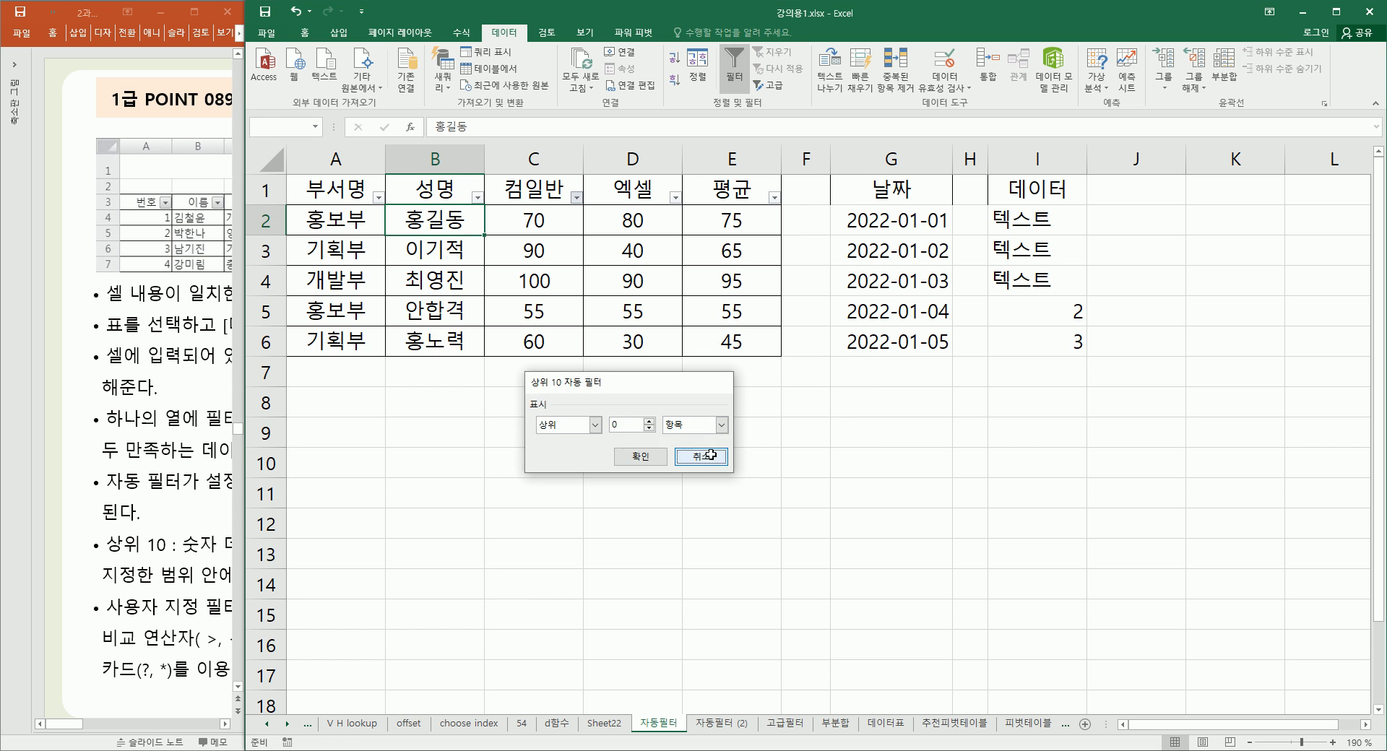
left_click(701, 456)
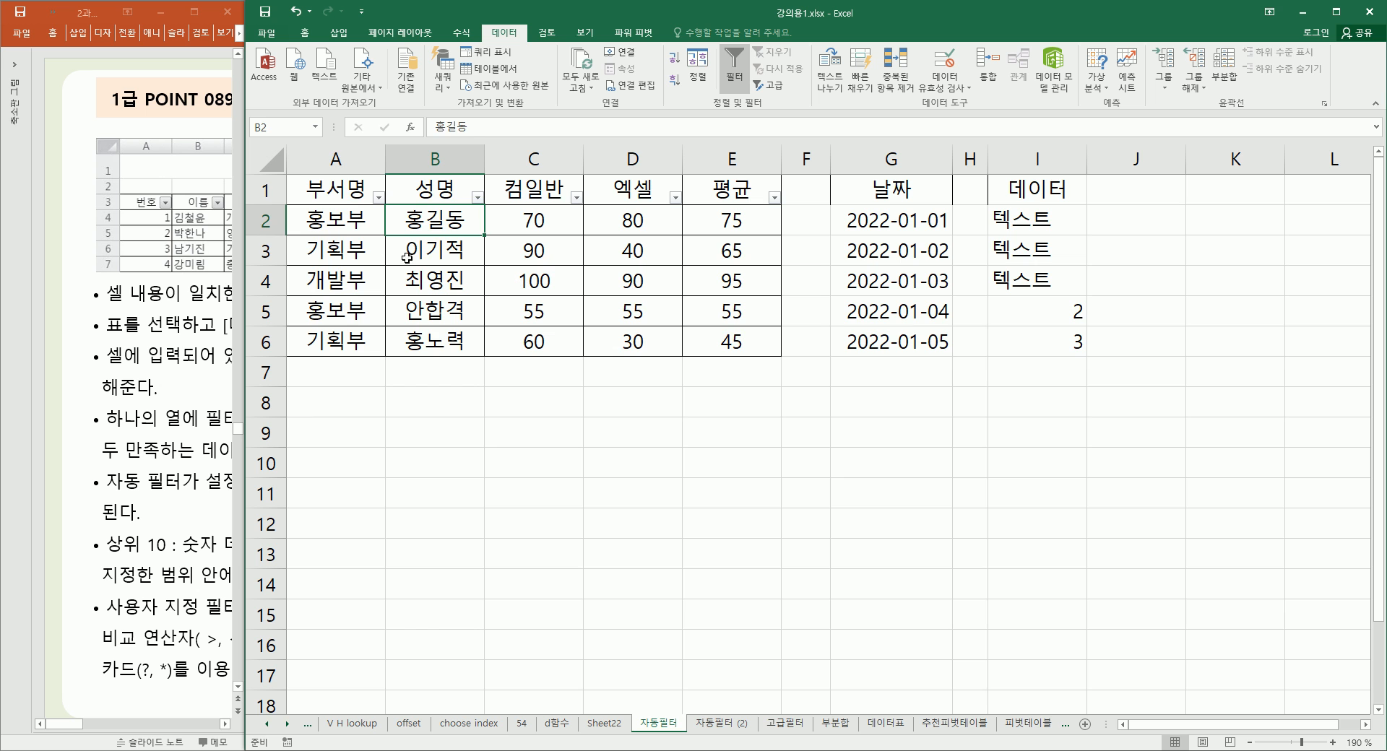
Step: Compare the text filter options of the 부서명 column with the number filter options of the 컴일반 column
left_click(366, 229)
left_click(359, 250)
left_click(359, 279)
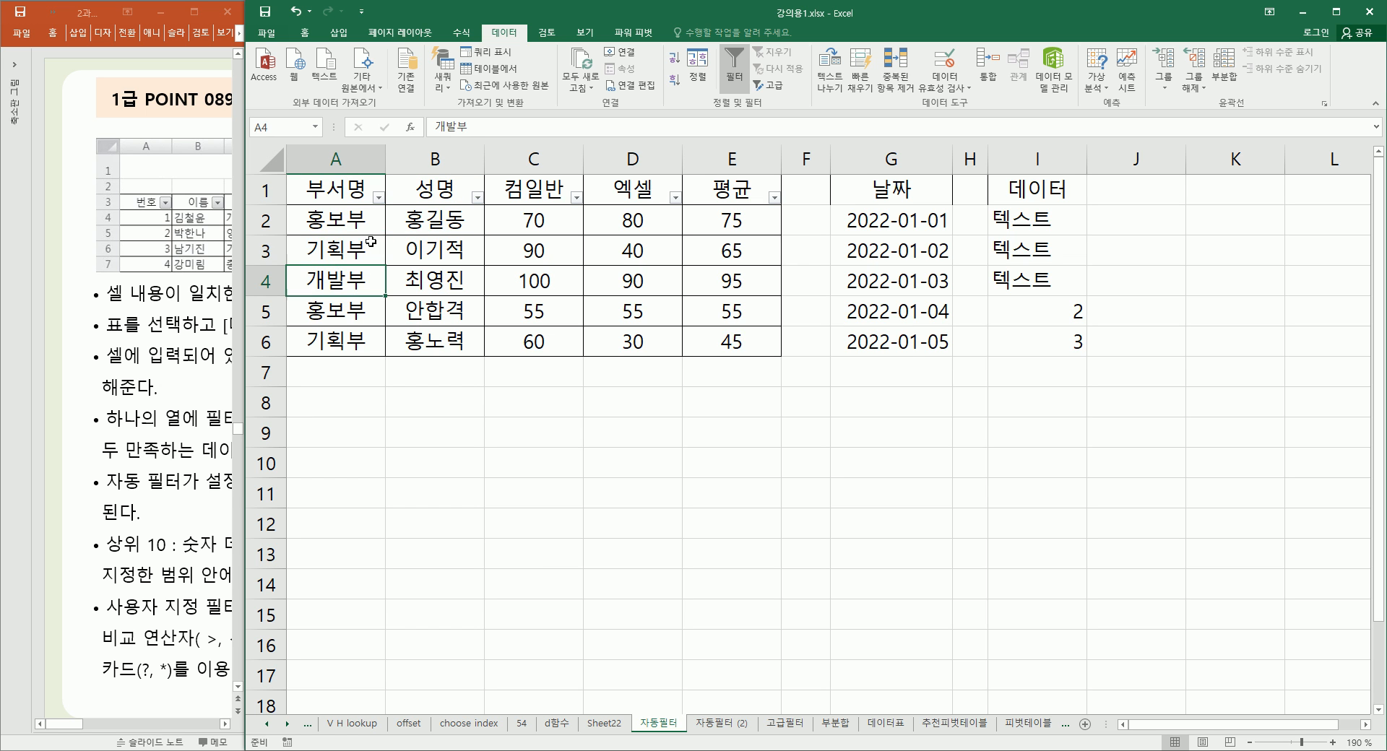
left_click(378, 197)
mouse_move(287, 308)
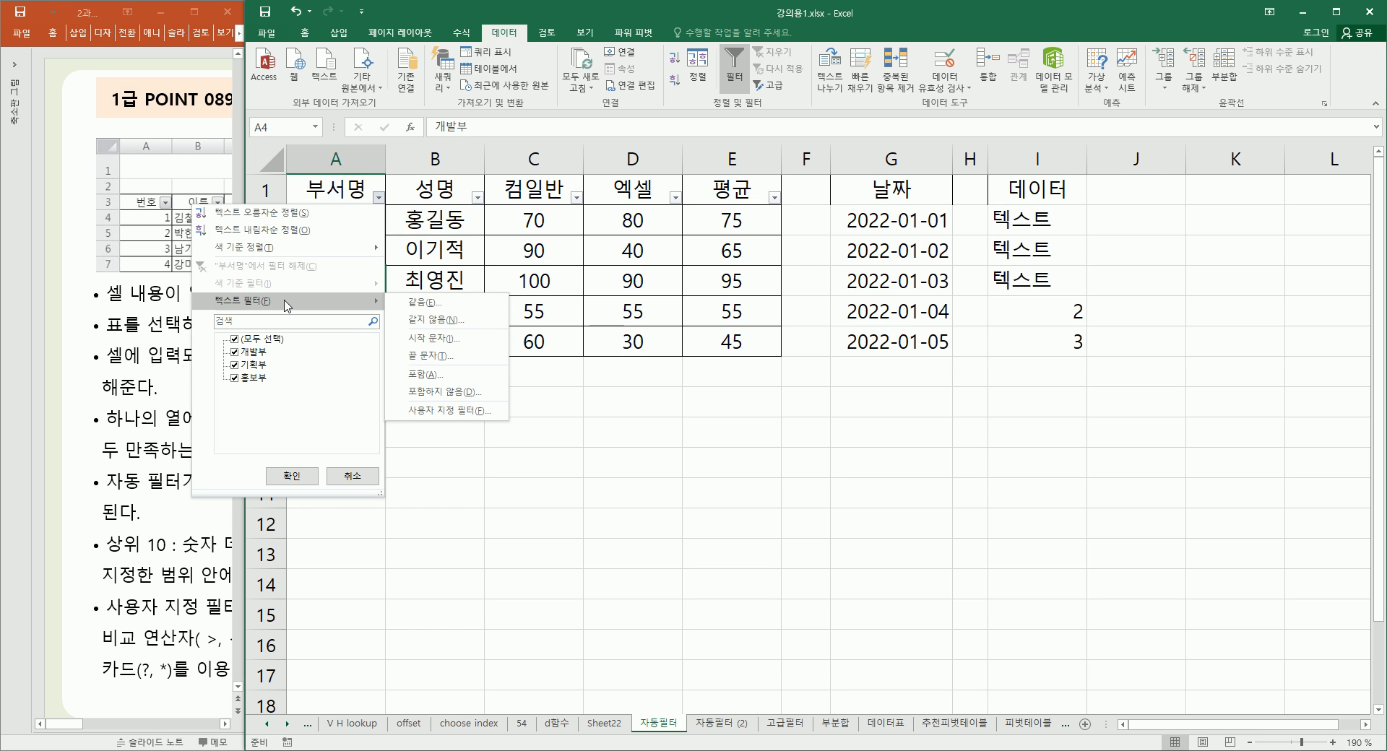
left_click(541, 230)
left_click(576, 198)
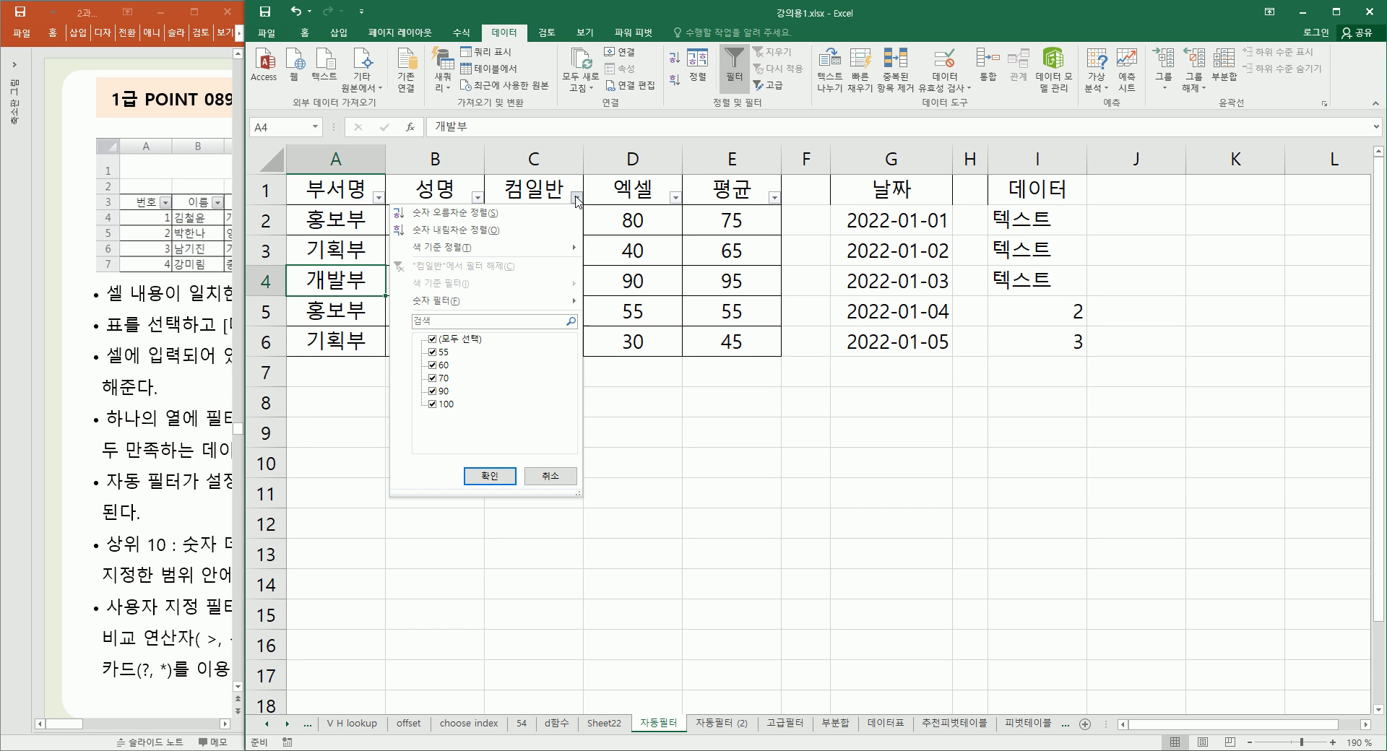
mouse_move(463, 306)
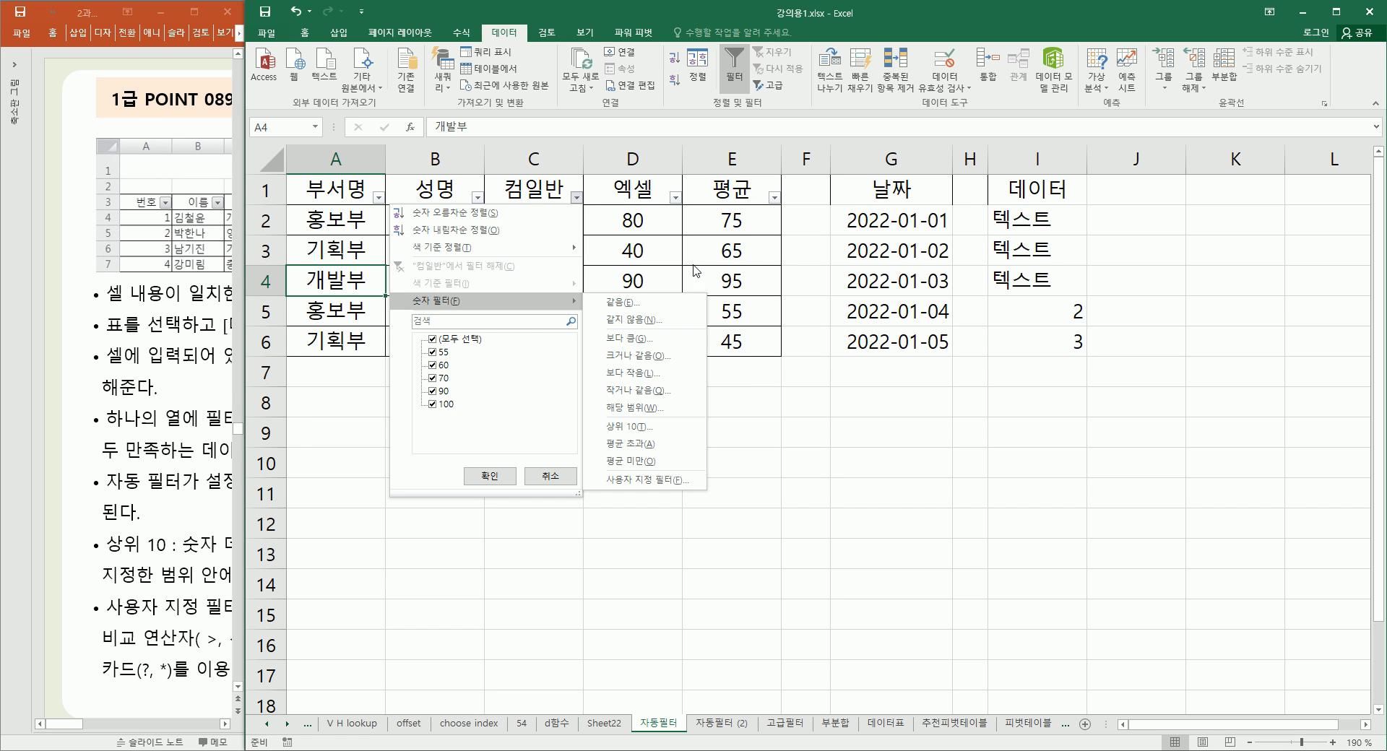
left_click(776, 246)
left_click(742, 246)
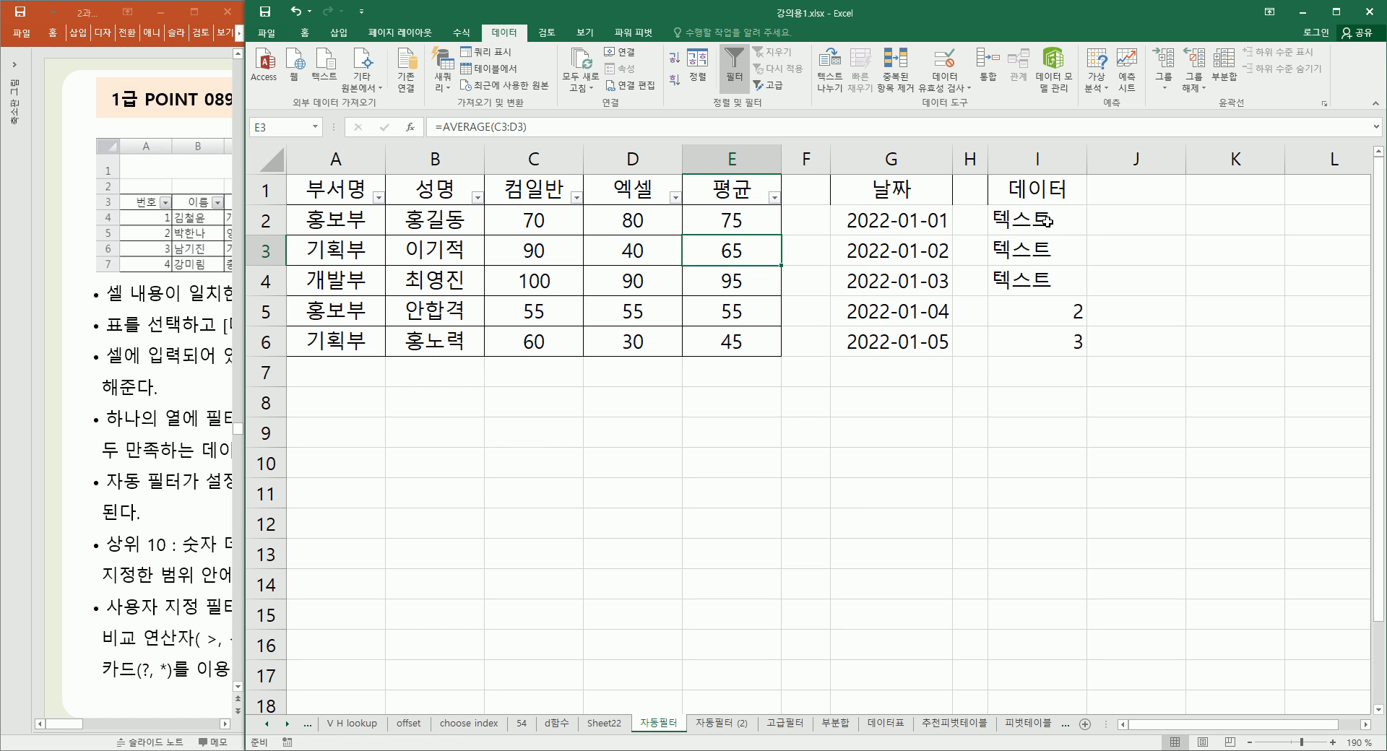
Step: Go through the 데이터 values in I2:I6, remove the score table's auto filter and apply one to the 데이터 column
left_click(1048, 224)
left_click(1047, 253)
left_click(1040, 284)
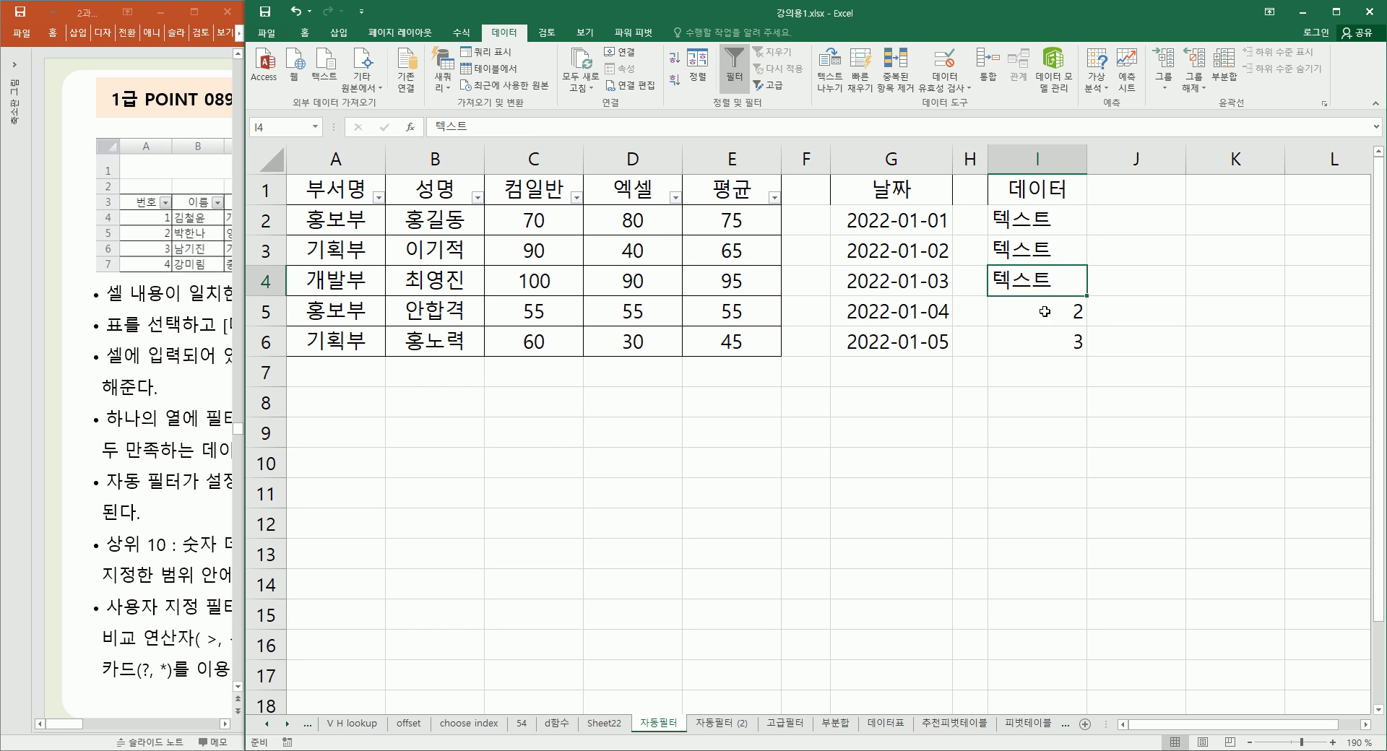
left_click(1044, 313)
left_click(1045, 343)
left_click(1037, 223)
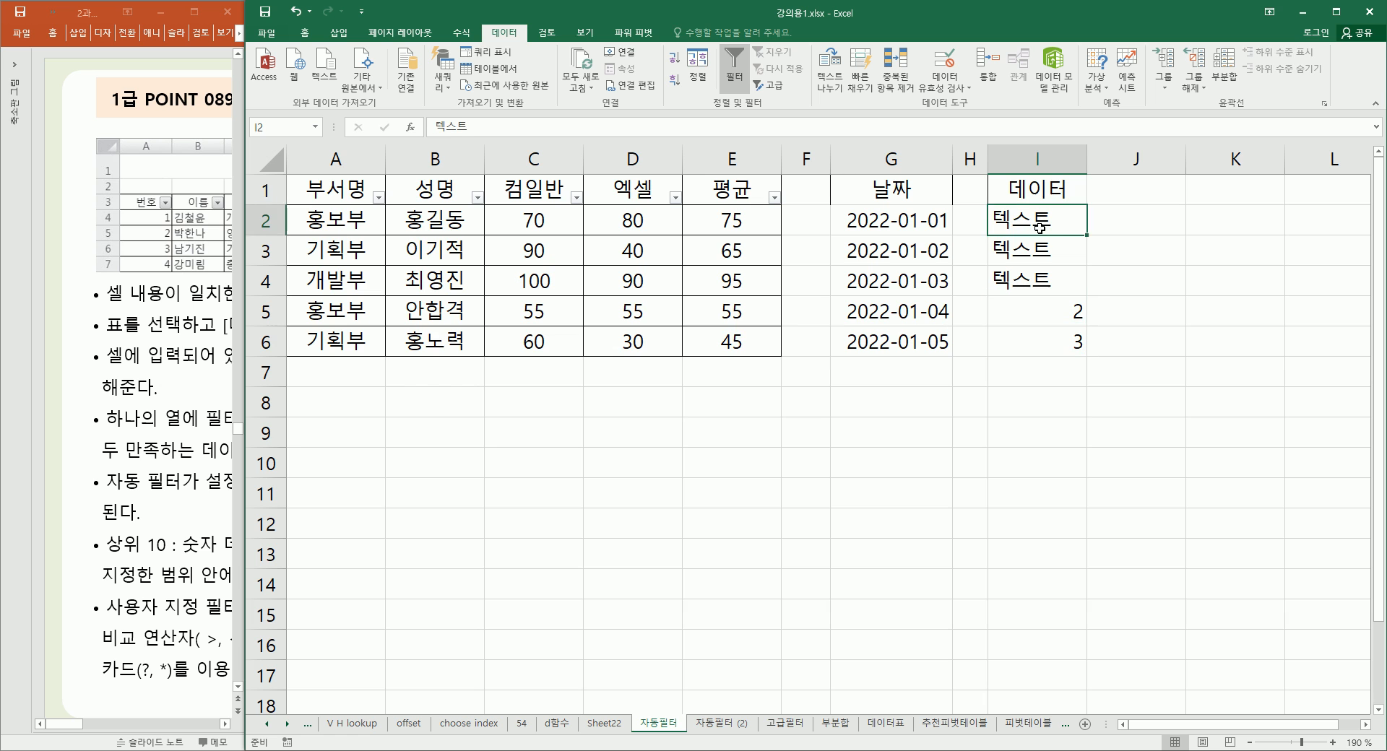
left_click(1039, 190)
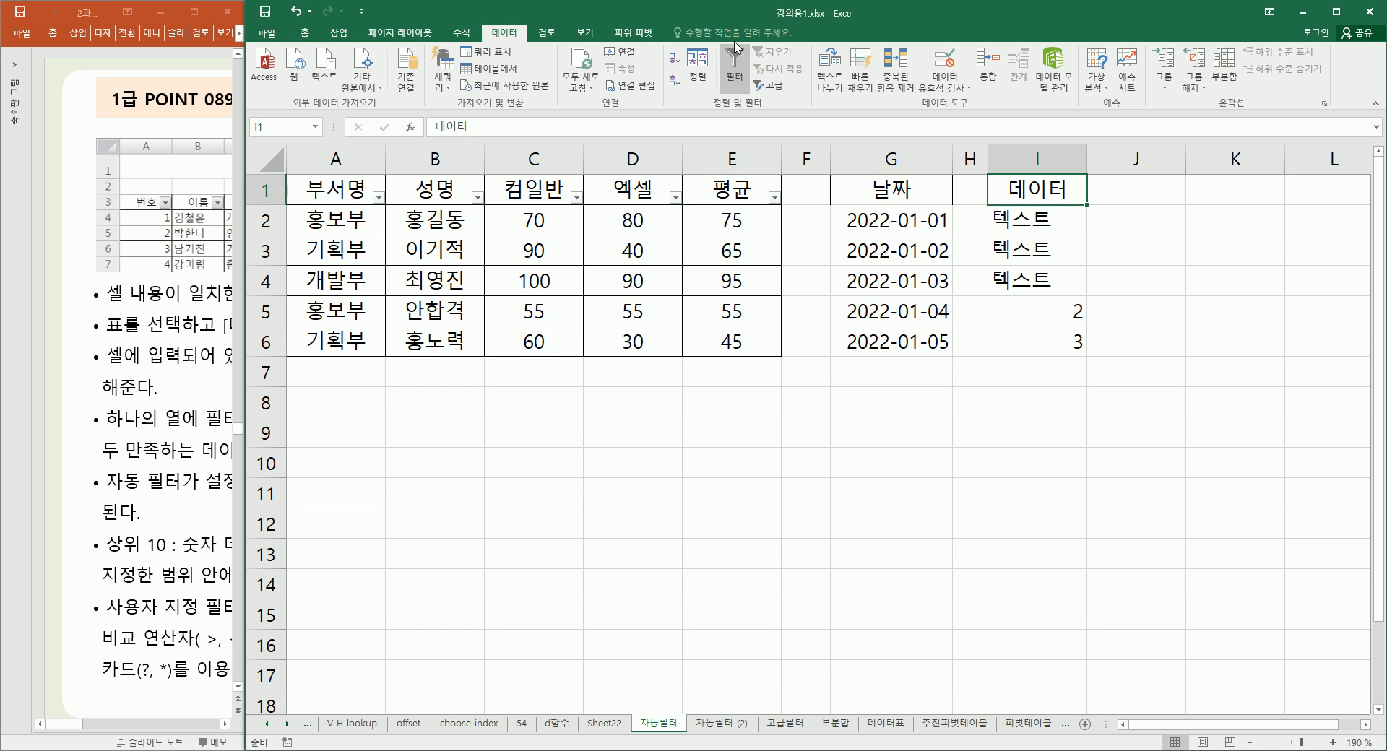
left_click(735, 60)
left_click(734, 60)
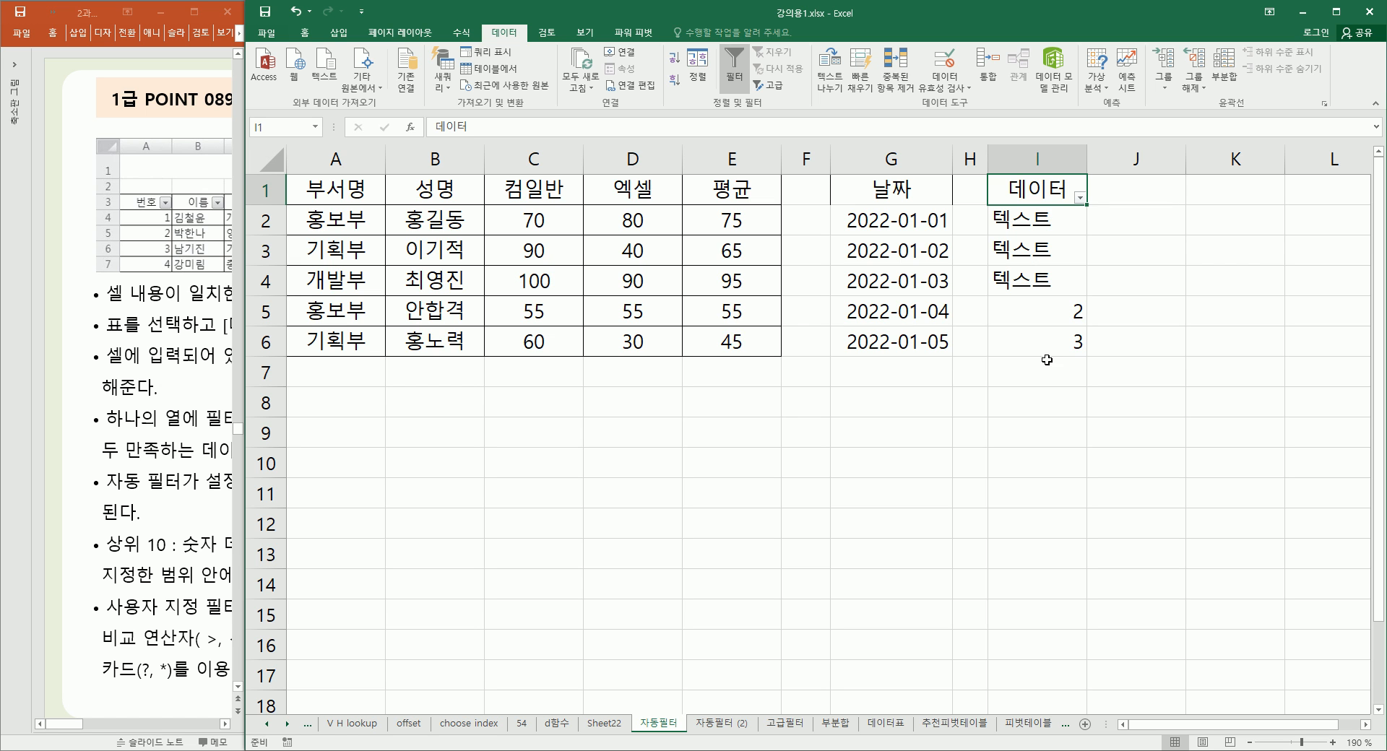
Step: Examine the text filter options offered for the 데이터 column and close the list without filtering
left_click(1079, 197)
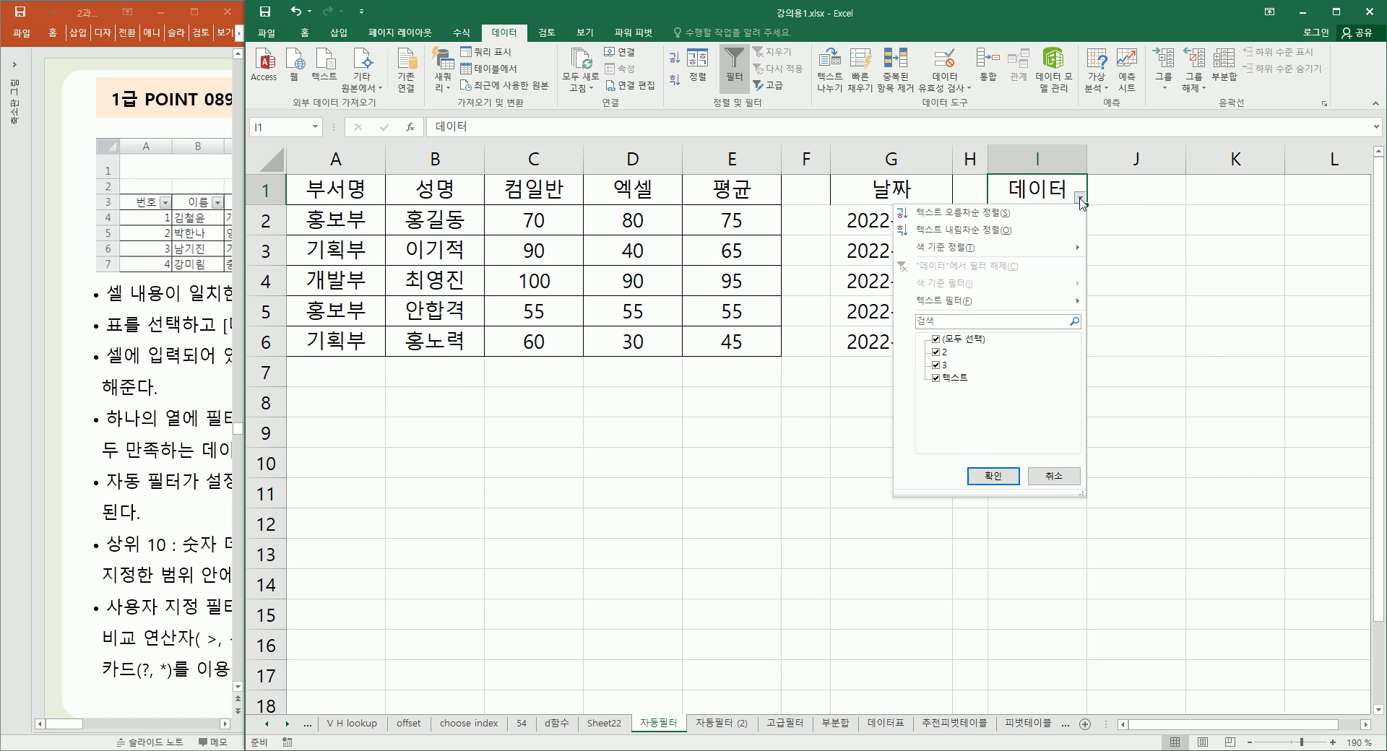
mouse_move(975, 305)
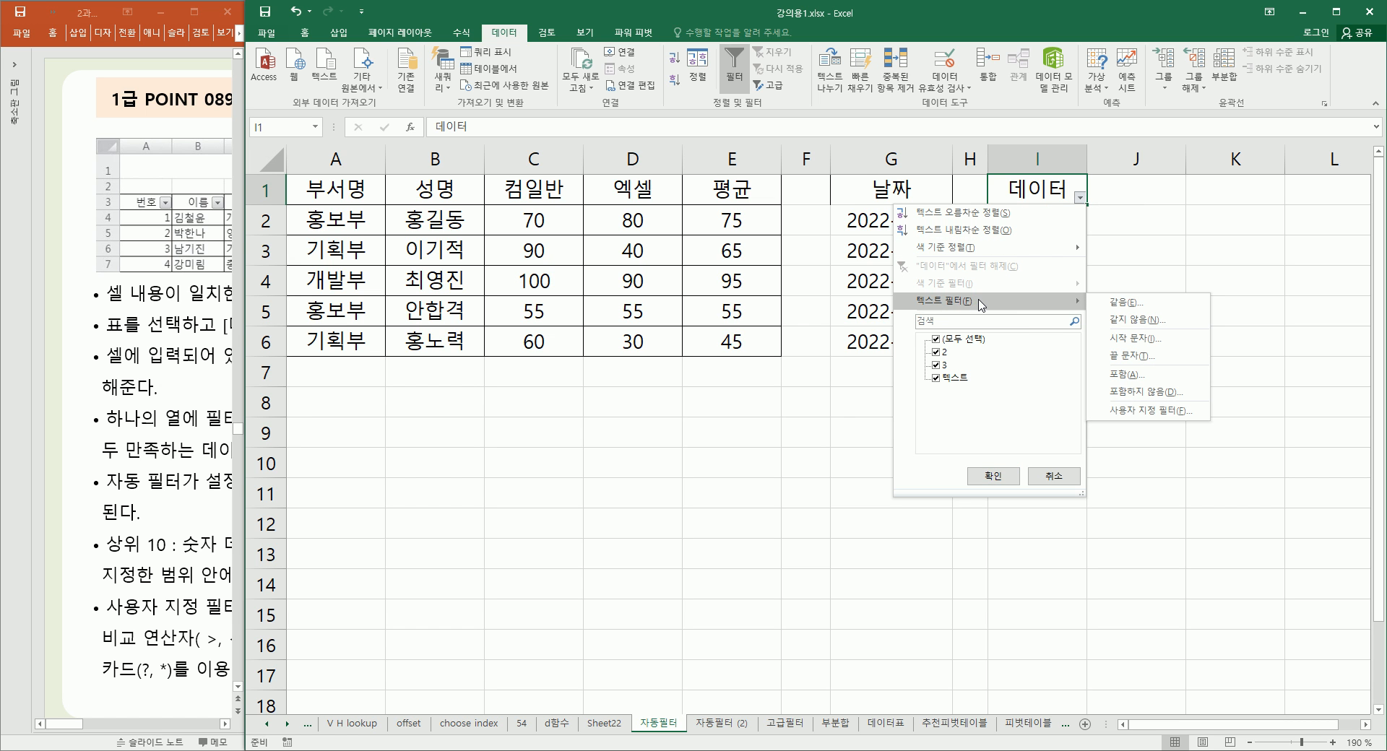
left_click(1054, 476)
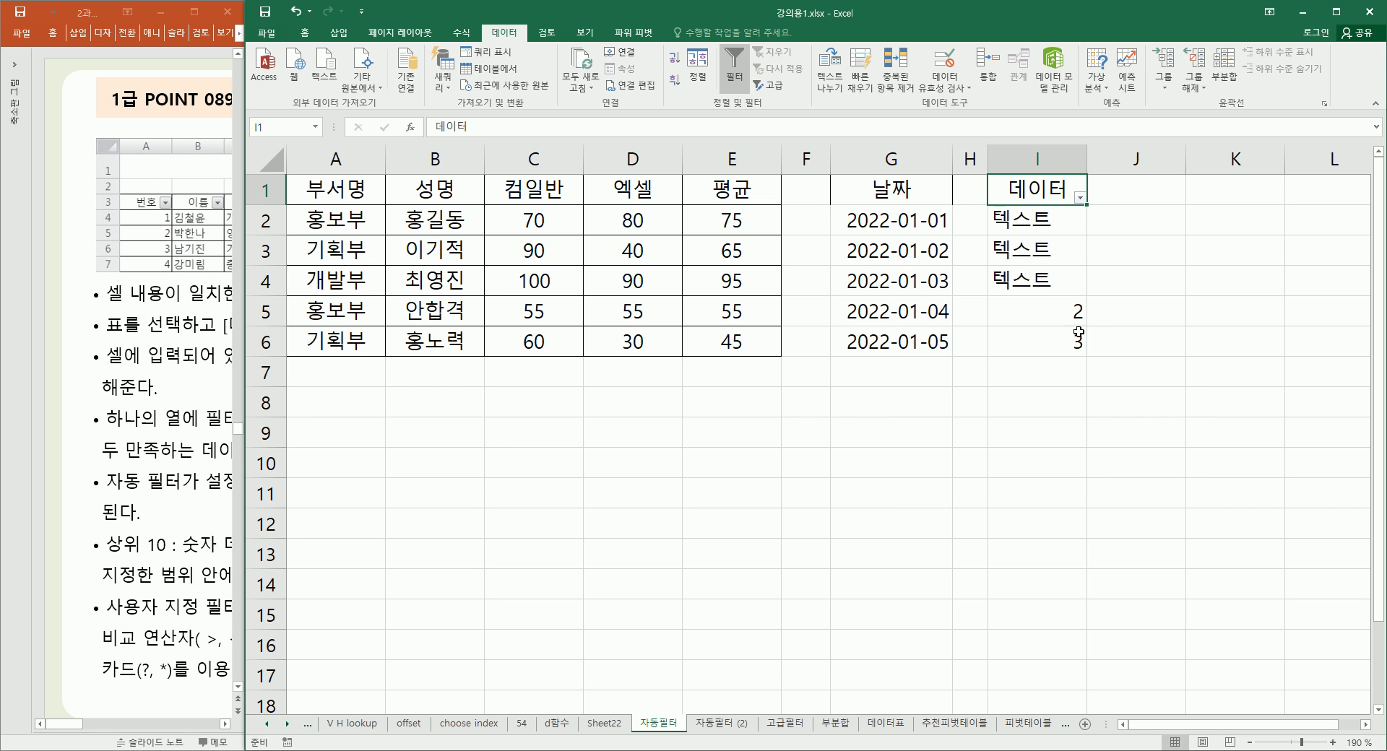
Step: Replace the text in cell I4 of the 데이터 column with the number 6
left_click(1027, 288)
type("6")
left_click(985, 396)
left_click(1036, 282)
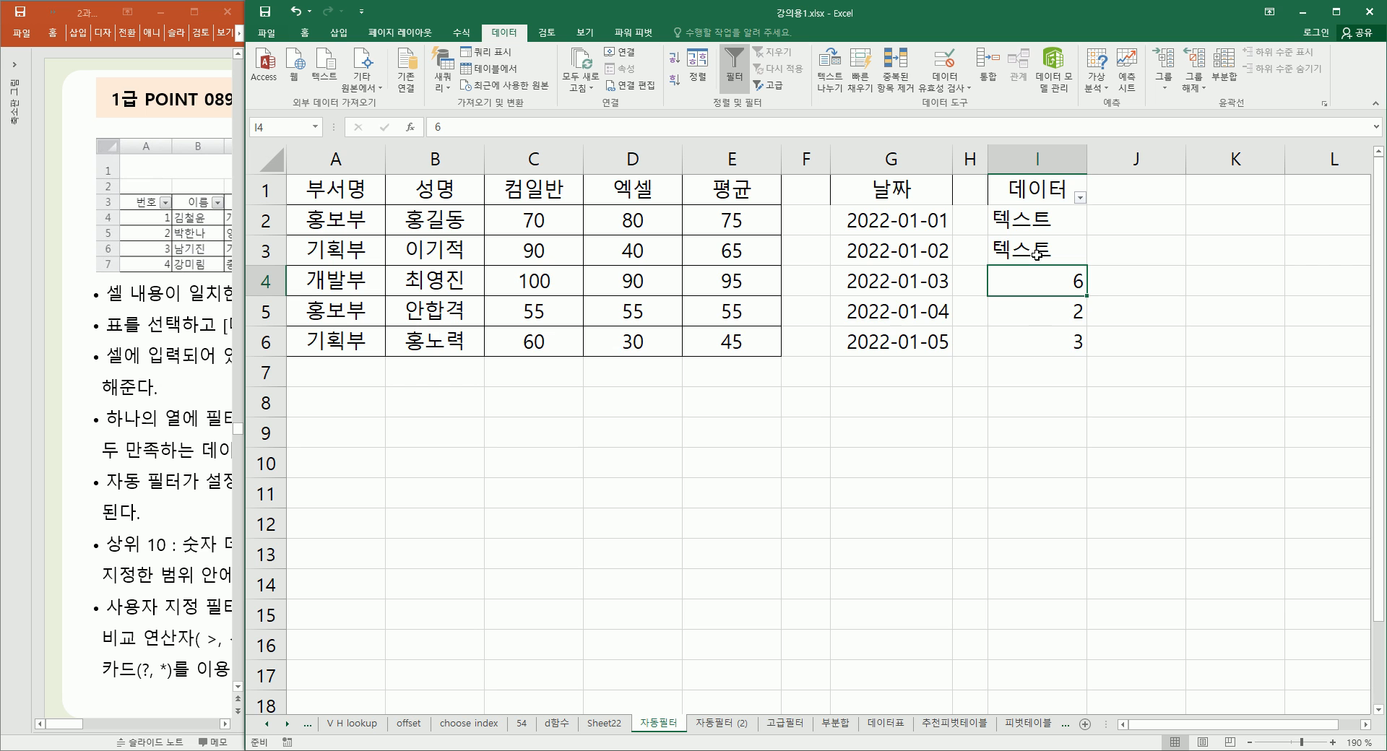
Step: Examine the number filter options offered for the 데이터 column and close the list without filtering
left_click(1079, 198)
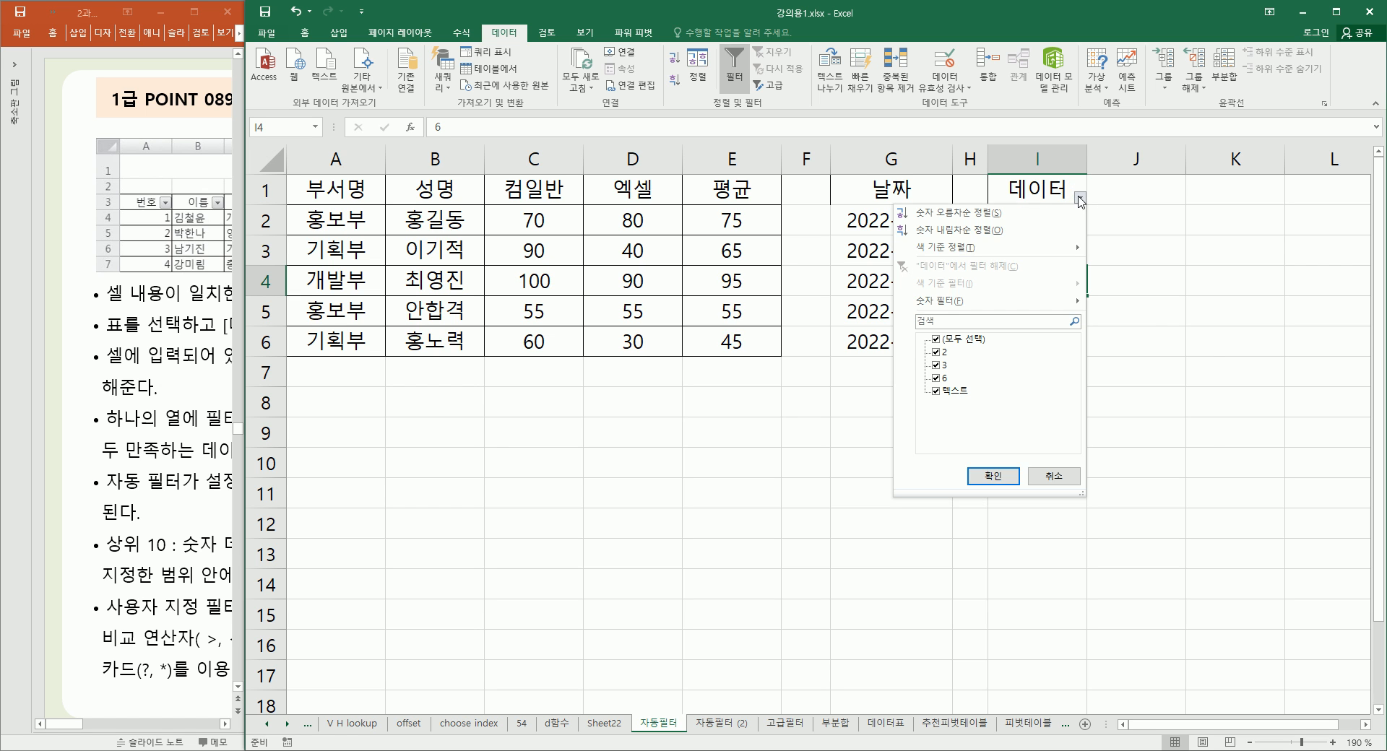
mouse_move(961, 308)
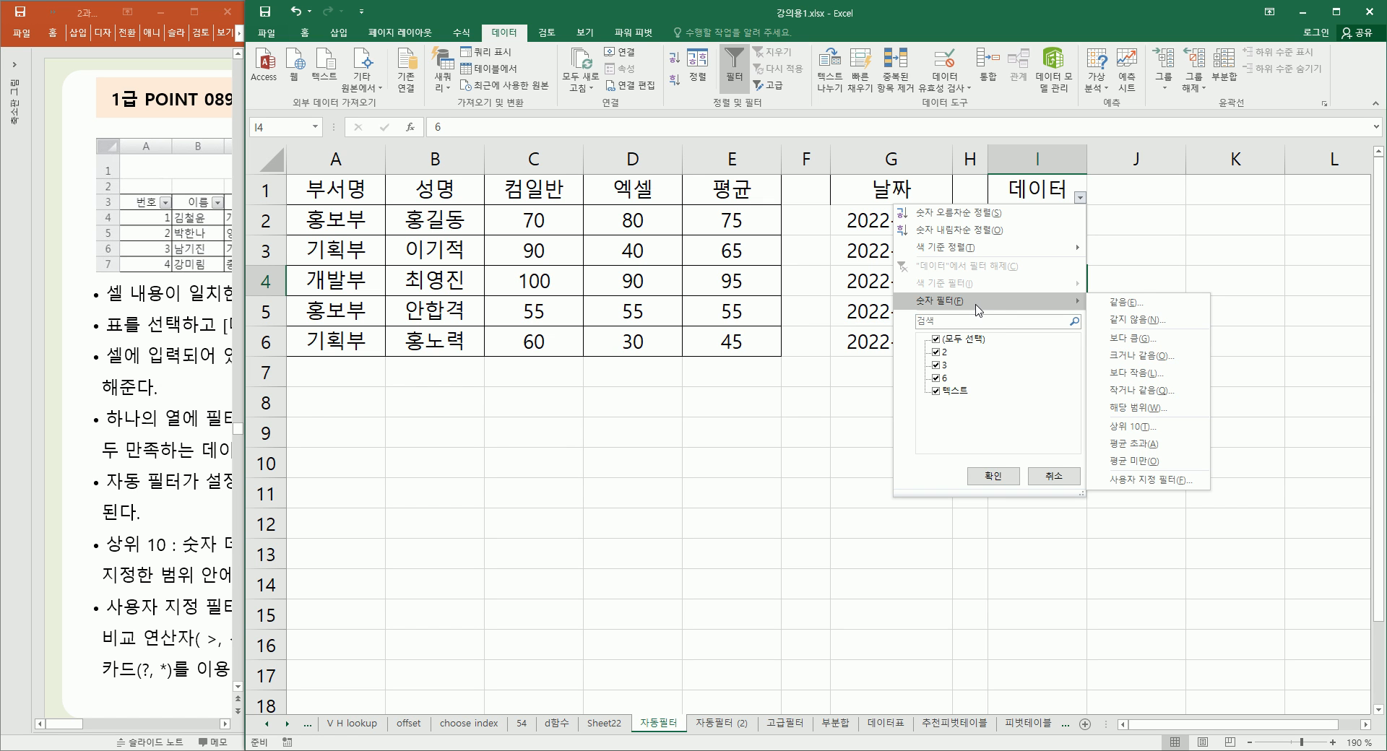
left_click(1054, 476)
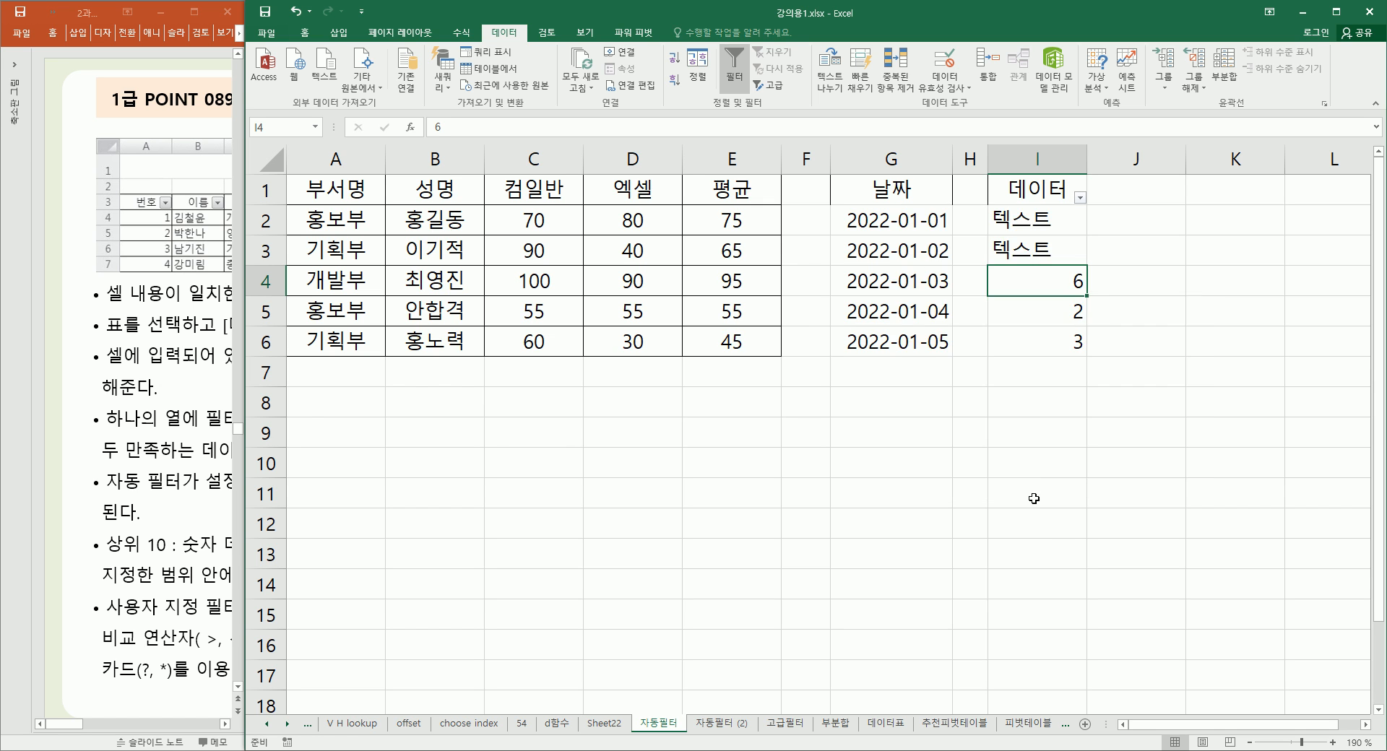
Step: Remove the auto filter from the 데이터 column and apply one to the 날짜 column
left_click(910, 468)
left_click(1037, 220)
left_click(734, 69)
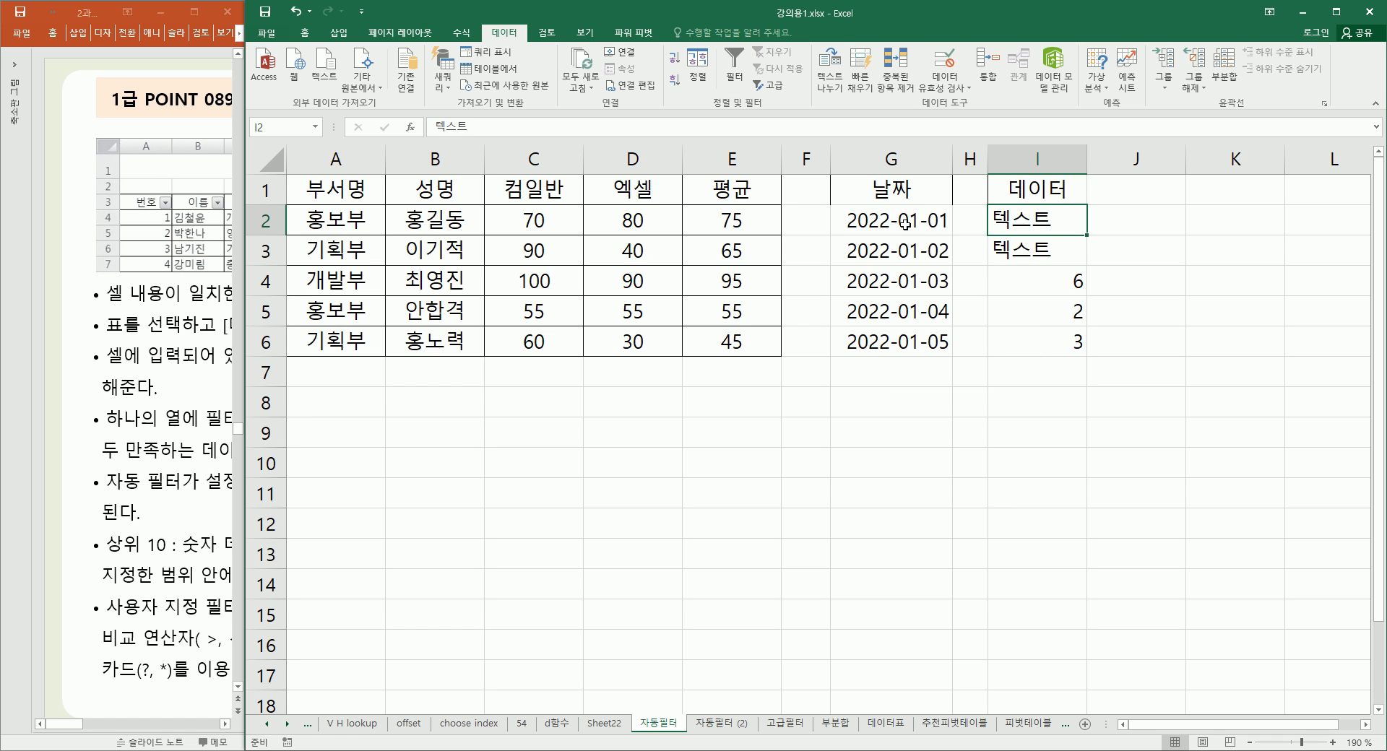
left_click(910, 194)
left_click(734, 69)
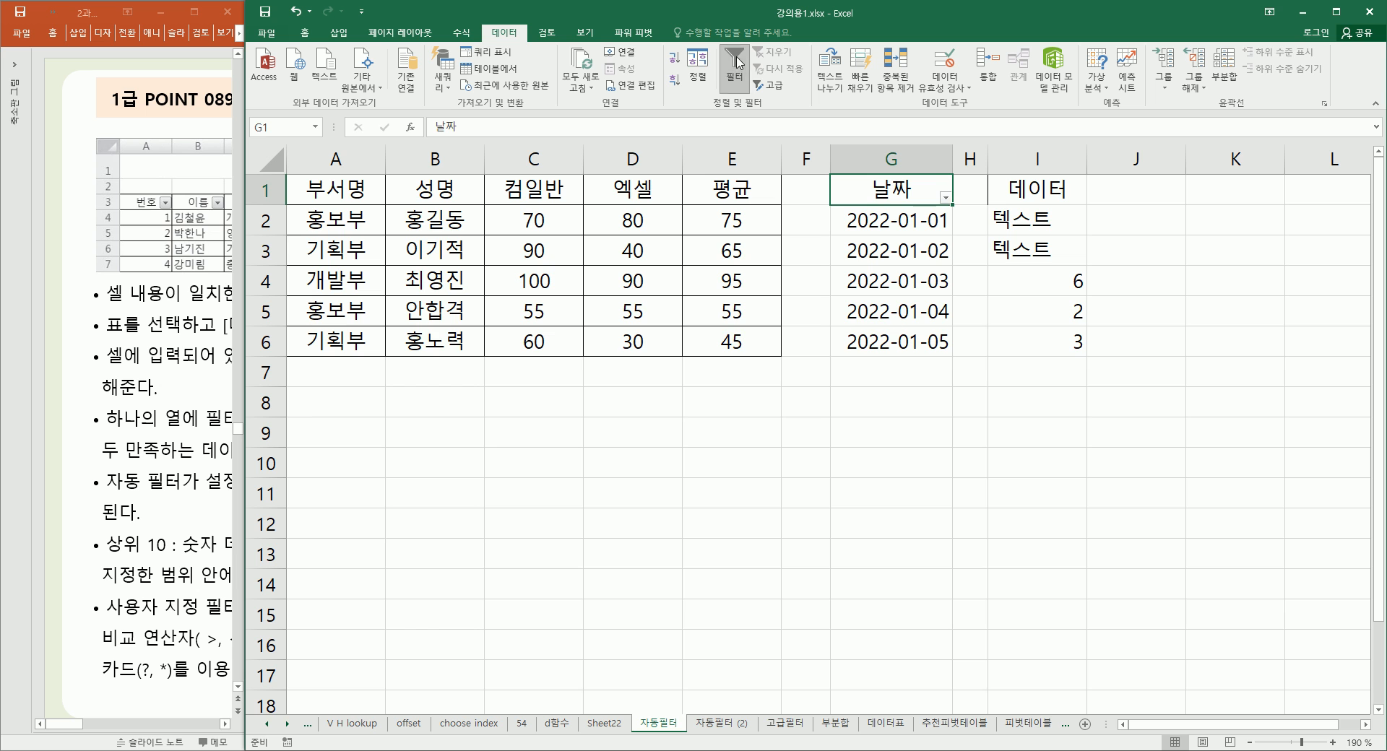
Step: Examine the date filter options offered for the 날짜 column, from 같음 to the day, week, month, quarter and year choices, and close the list without filtering
left_click(945, 198)
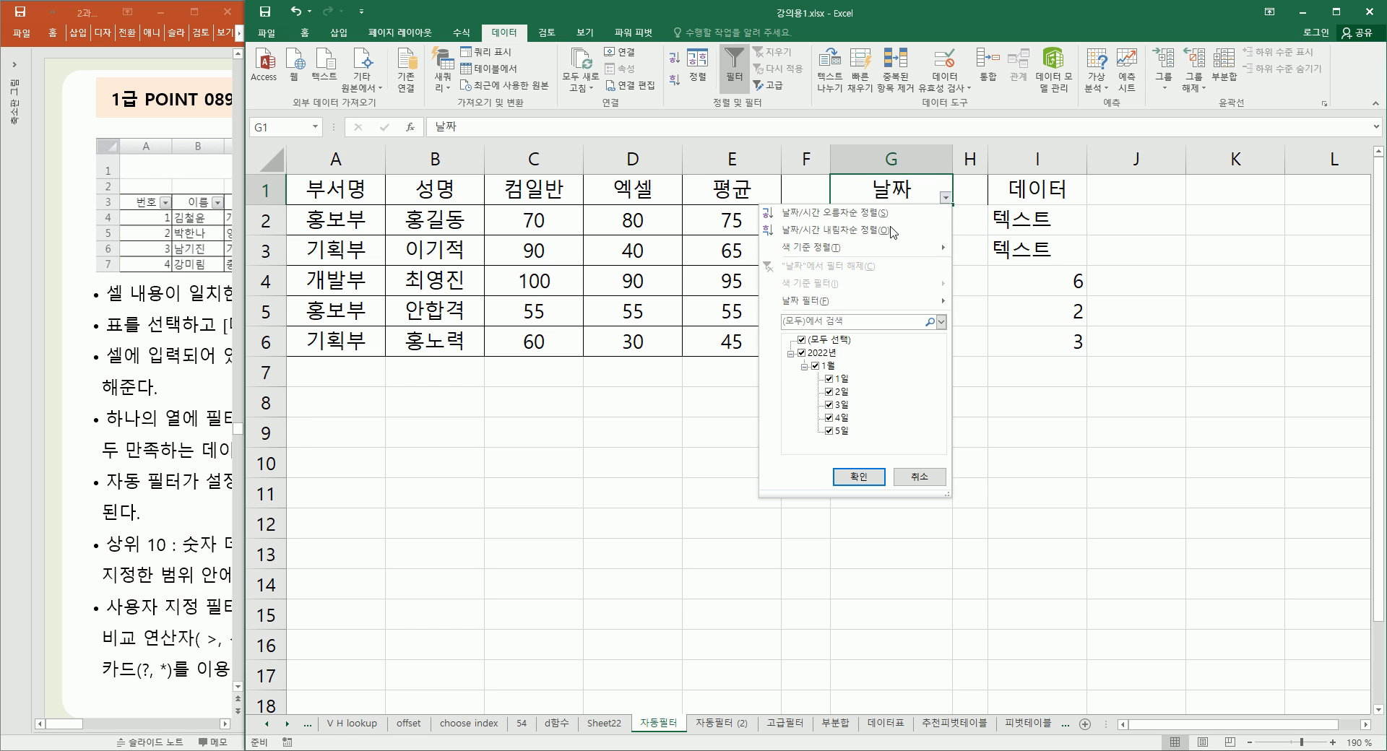
mouse_move(823, 305)
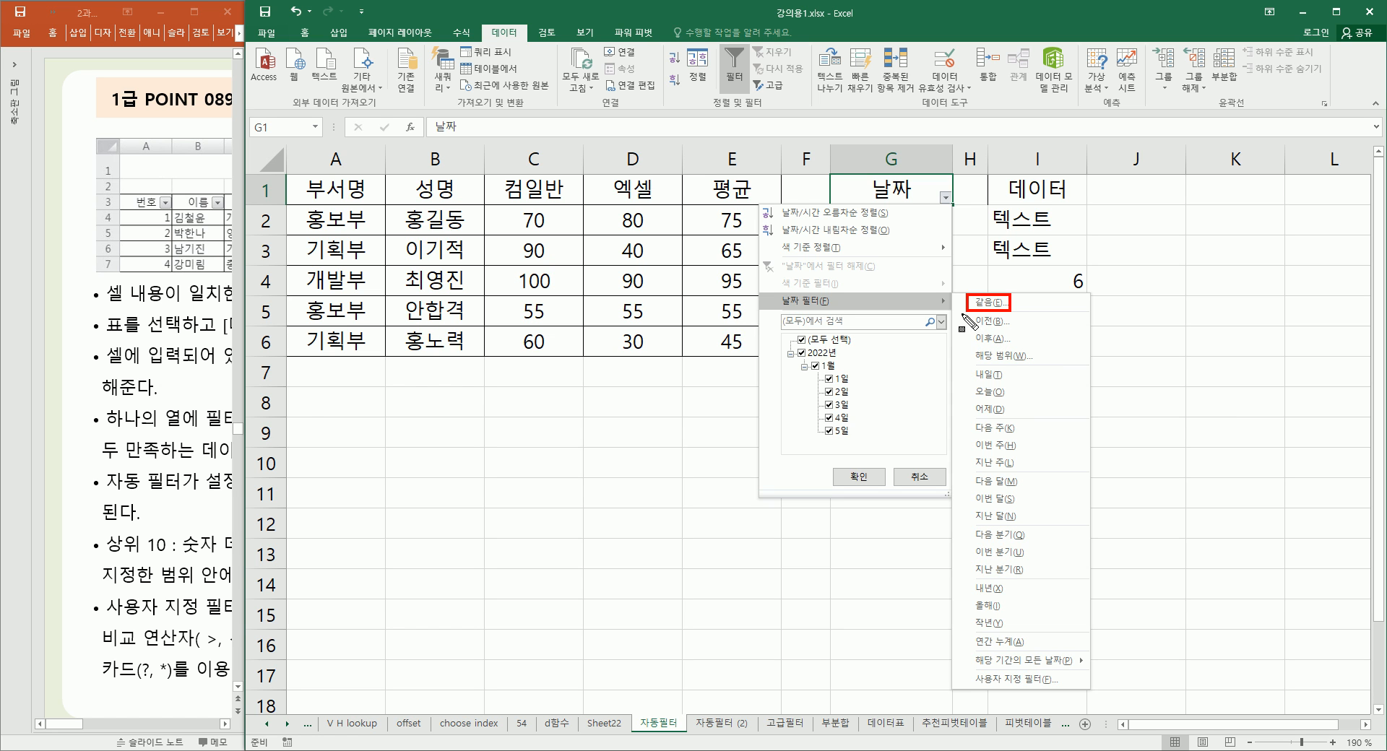
mouse_move(971, 331)
left_mouse_down()
mouse_move(1003, 361)
mouse_move(1035, 363)
left_mouse_up()
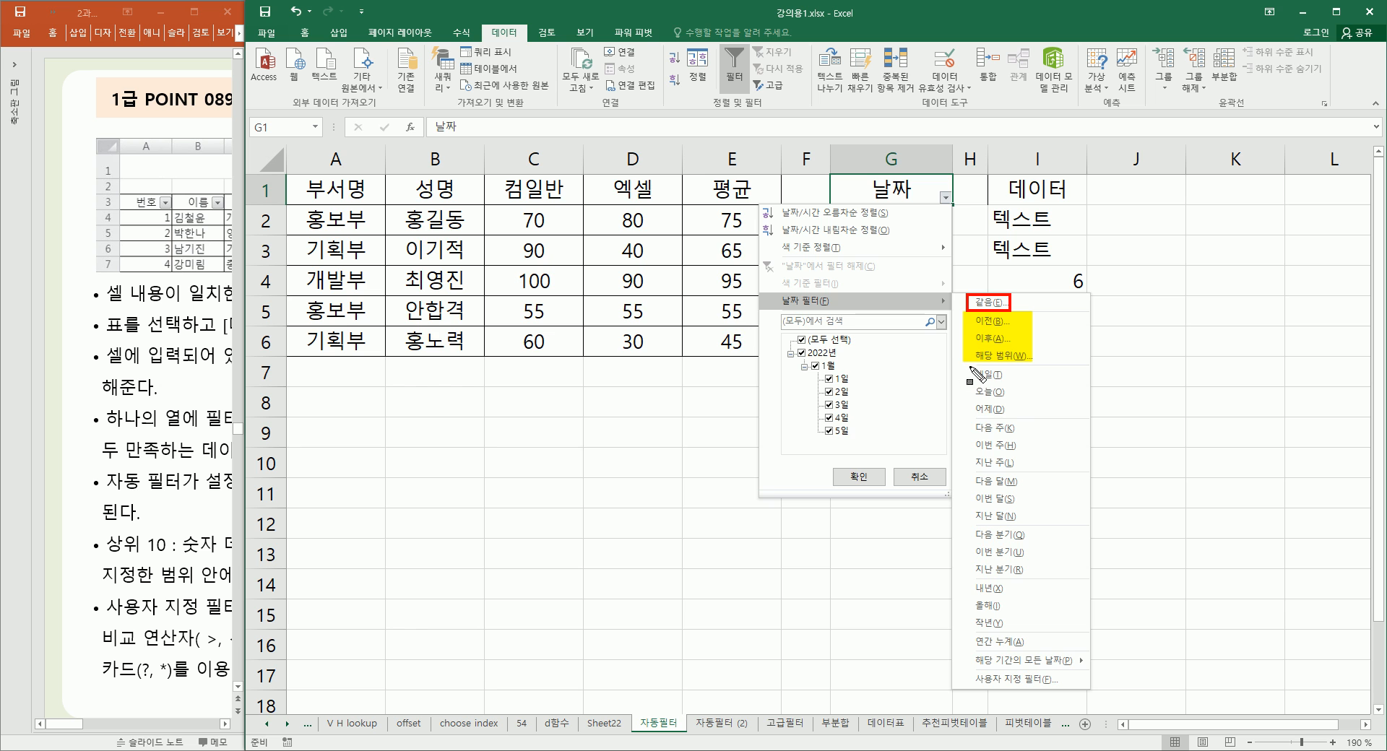
left_click_drag(970, 381, 1017, 427)
mouse_move(962, 362)
left_mouse_down()
mouse_move(1023, 433)
mouse_move(1017, 421)
mouse_move(1001, 444)
mouse_move(1011, 474)
left_mouse_up()
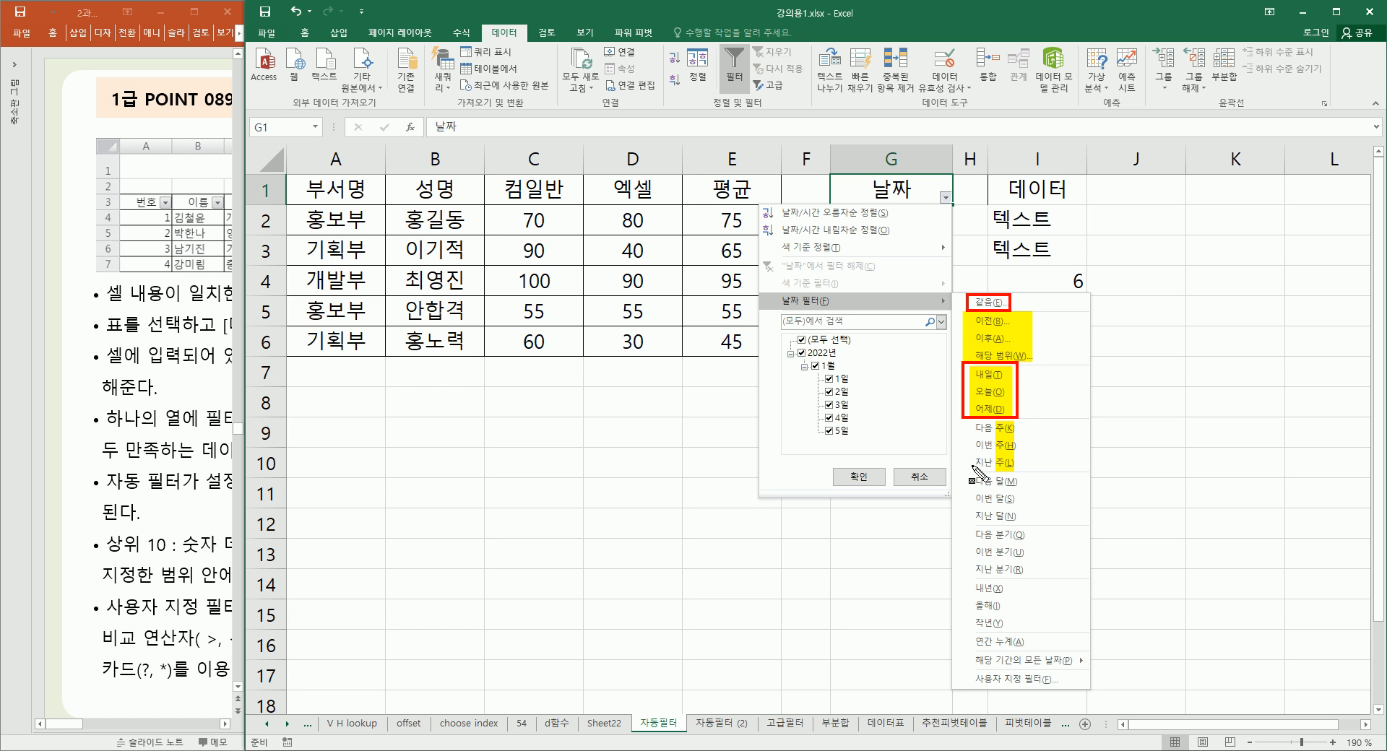
left_click_drag(998, 475, 1003, 521)
mouse_move(971, 473)
left_mouse_down()
mouse_move(1015, 540)
mouse_move(1040, 546)
mouse_move(1026, 527)
left_mouse_up()
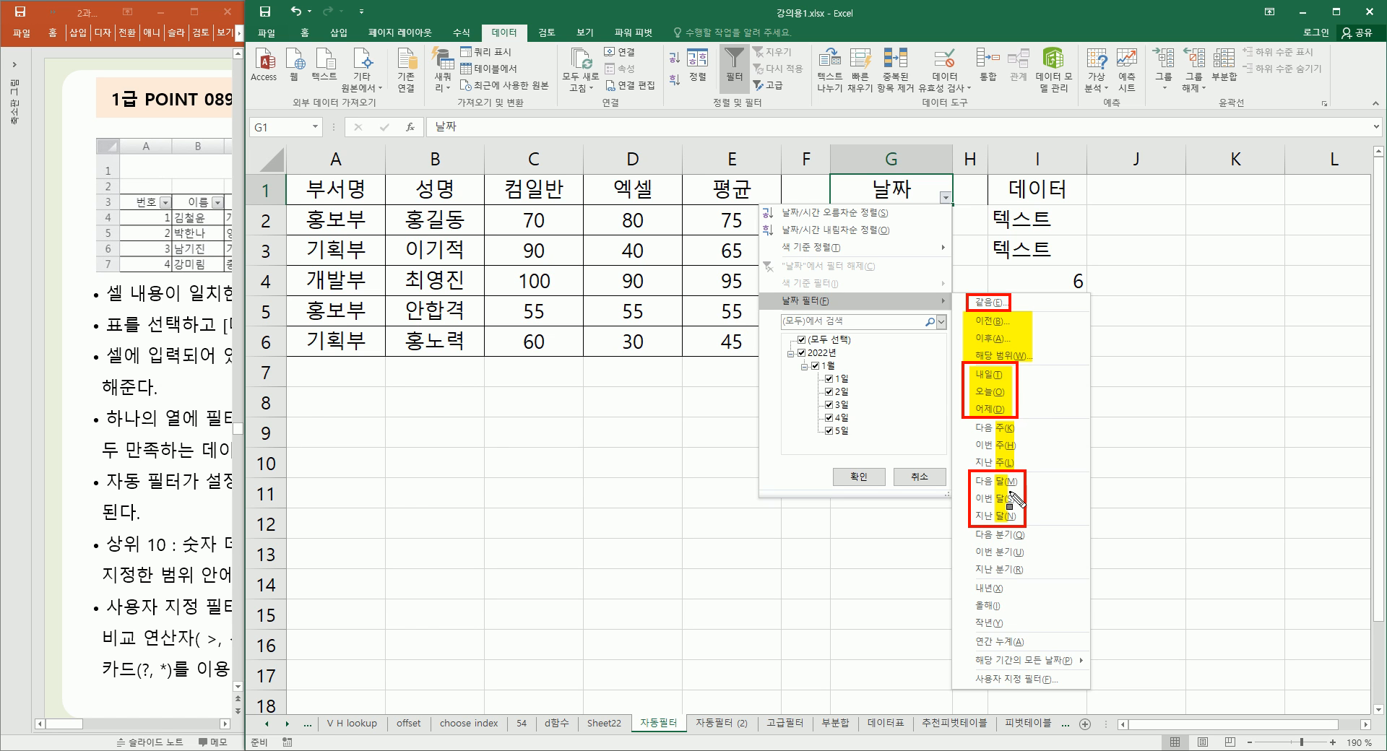
left_click_drag(1000, 533, 1004, 572)
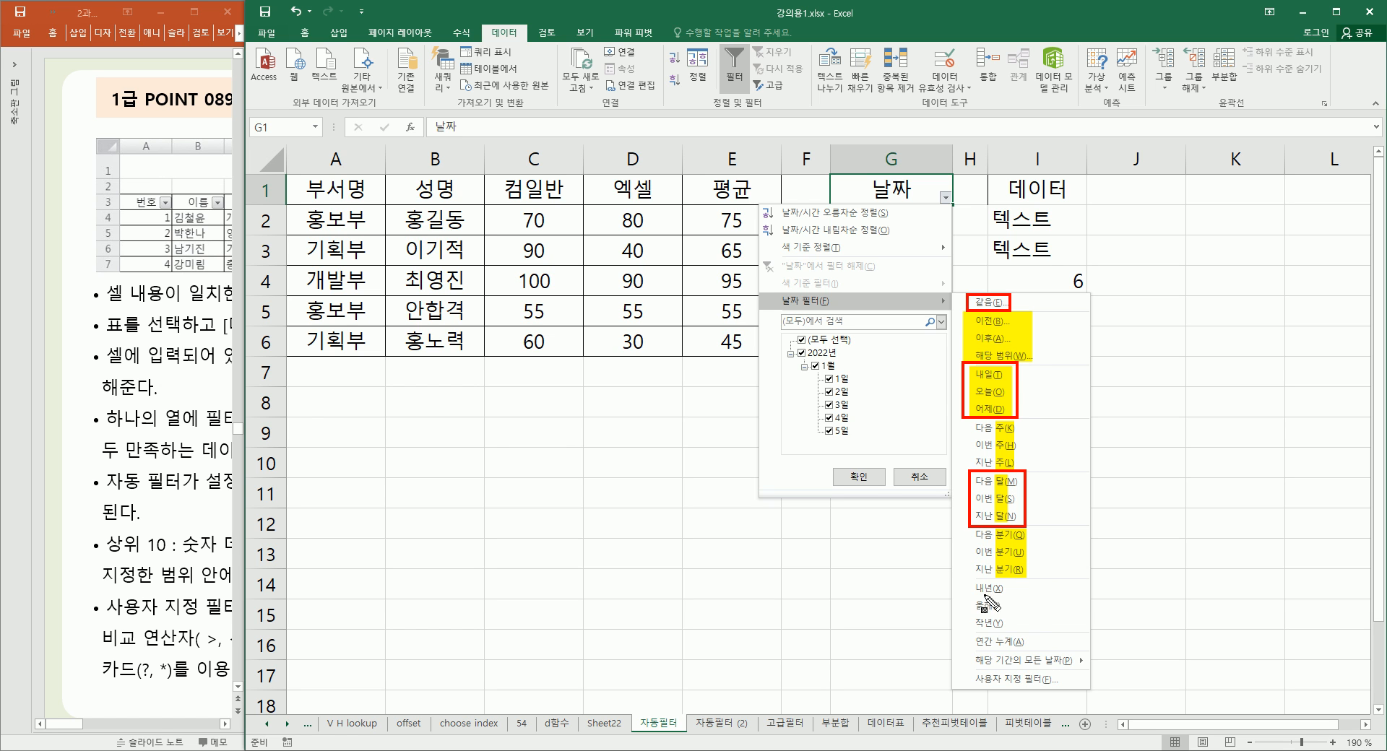
mouse_move(962, 580)
left_mouse_down()
mouse_move(1034, 655)
mouse_move(1025, 634)
left_mouse_up()
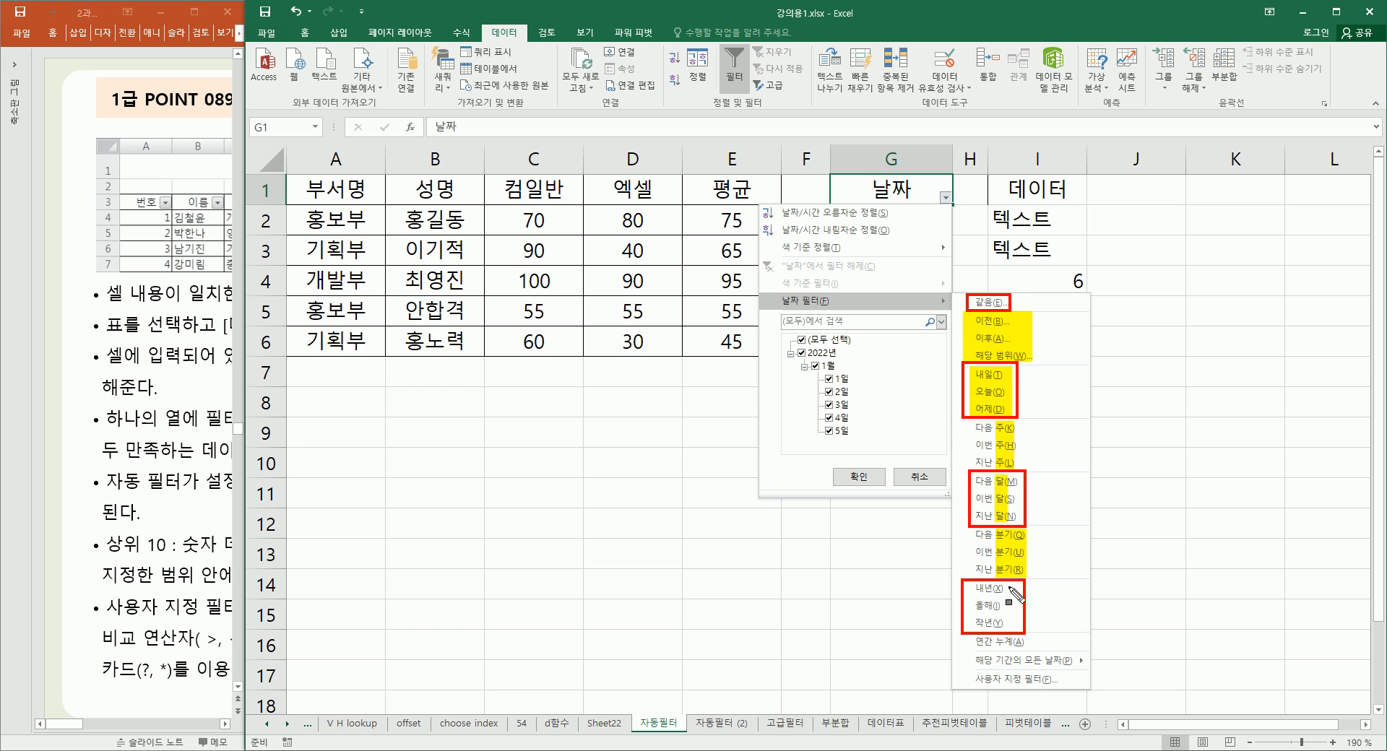
key("Escape")
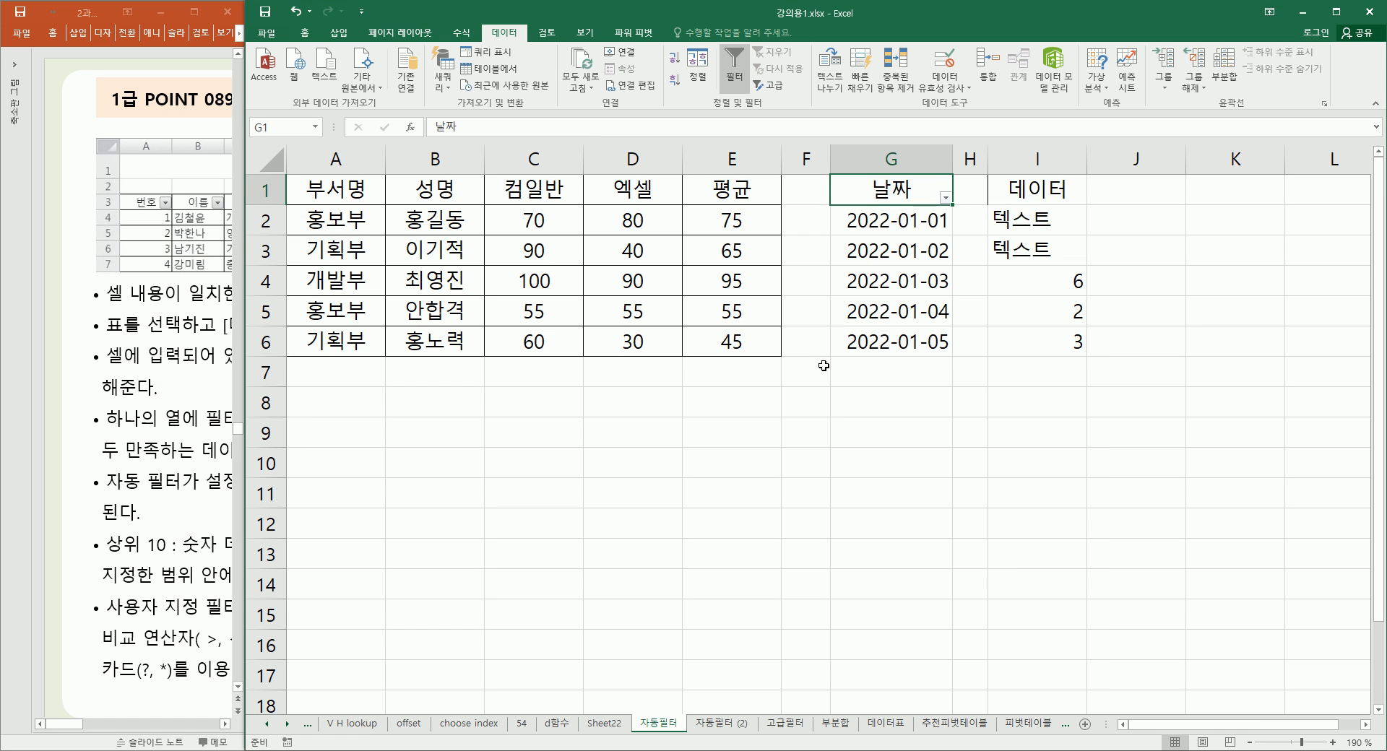
Step: Select cell D4 in the score table and examine the description of the Filter command
left_click(641, 278)
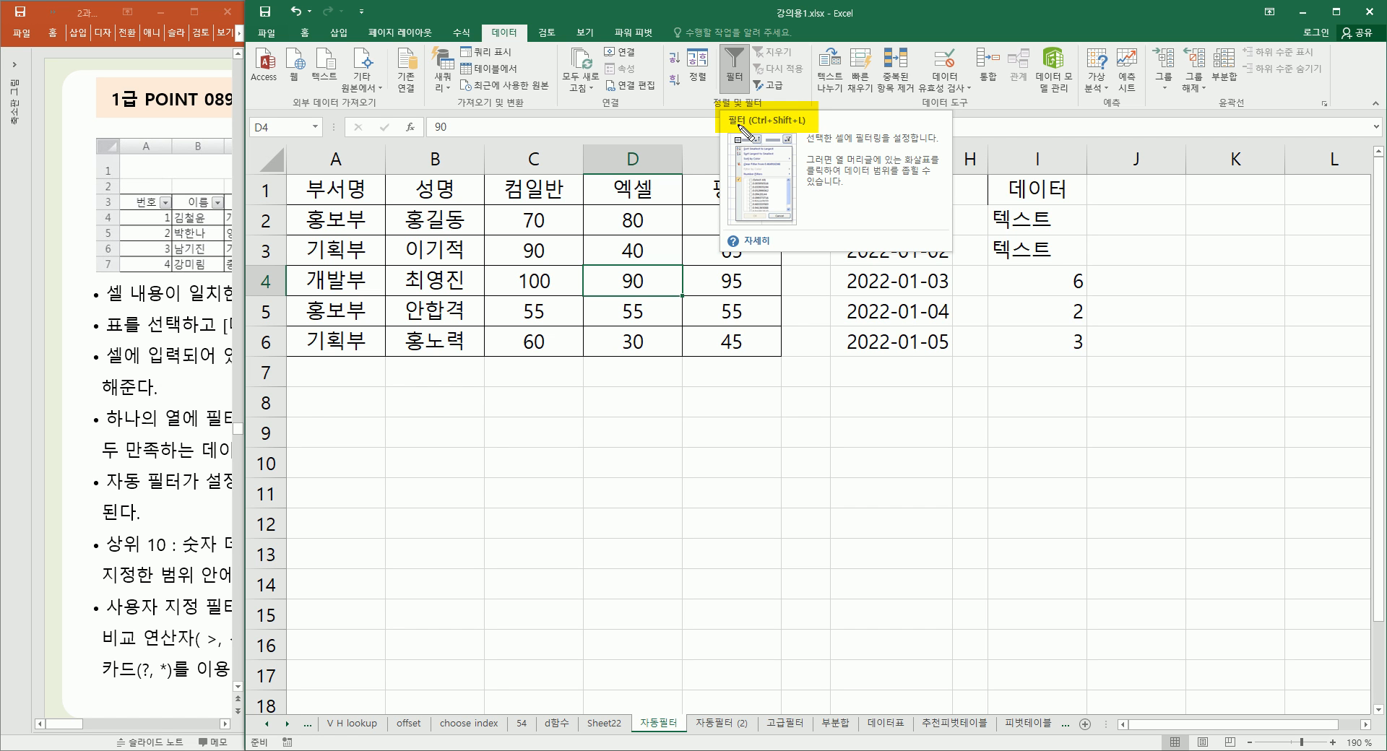
mouse_move(719, 106)
left_mouse_down()
mouse_move(729, 132)
mouse_move(814, 133)
left_mouse_up()
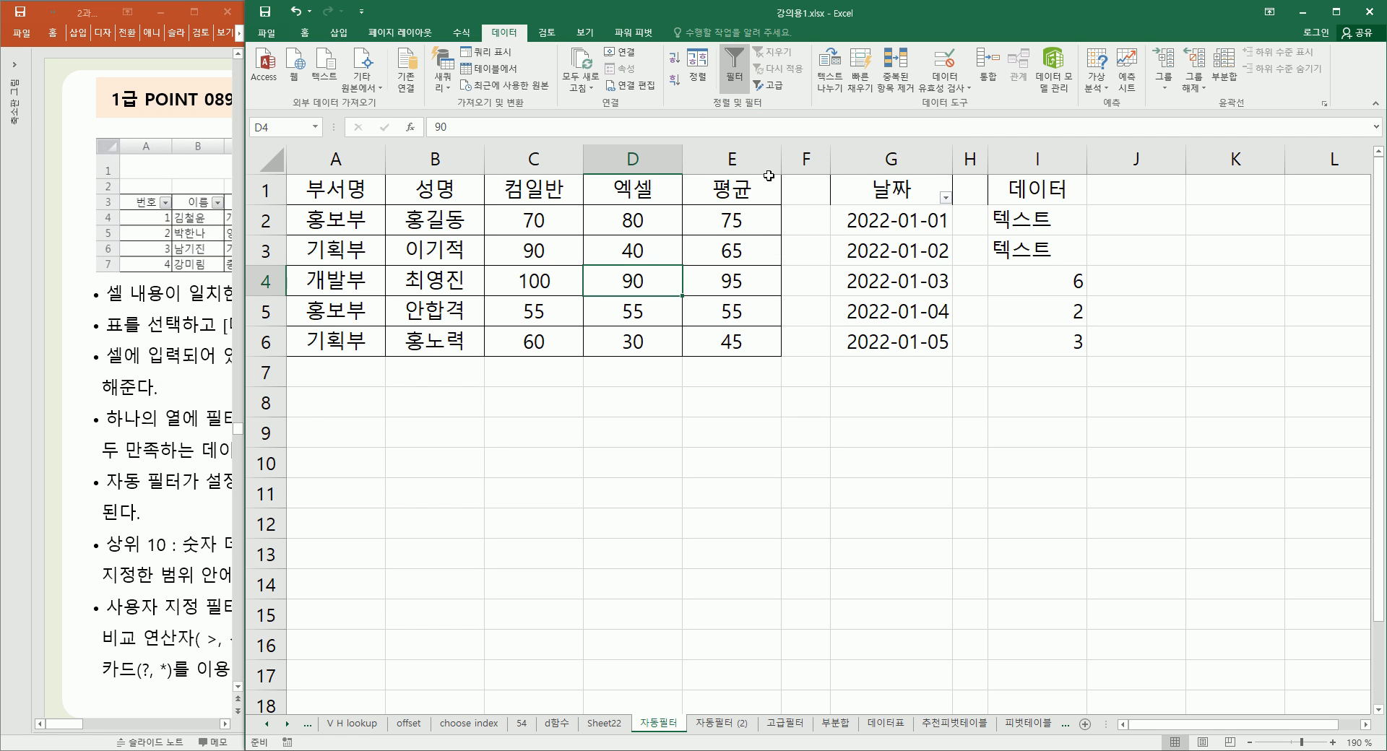
Step: Switch to the 자동필터 (2) sheet and read the question about which condition a custom filter cannot search
left_click(732, 725)
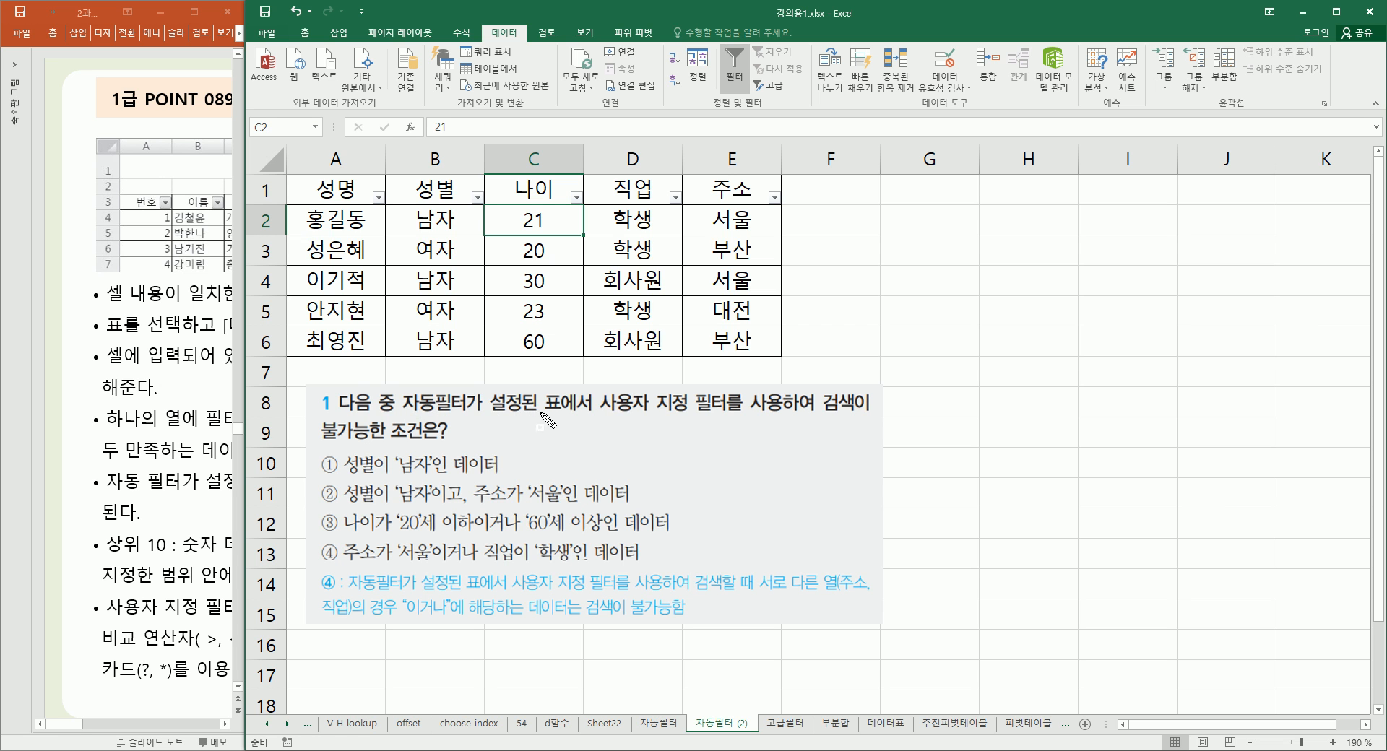
left_click_drag(589, 391, 731, 417)
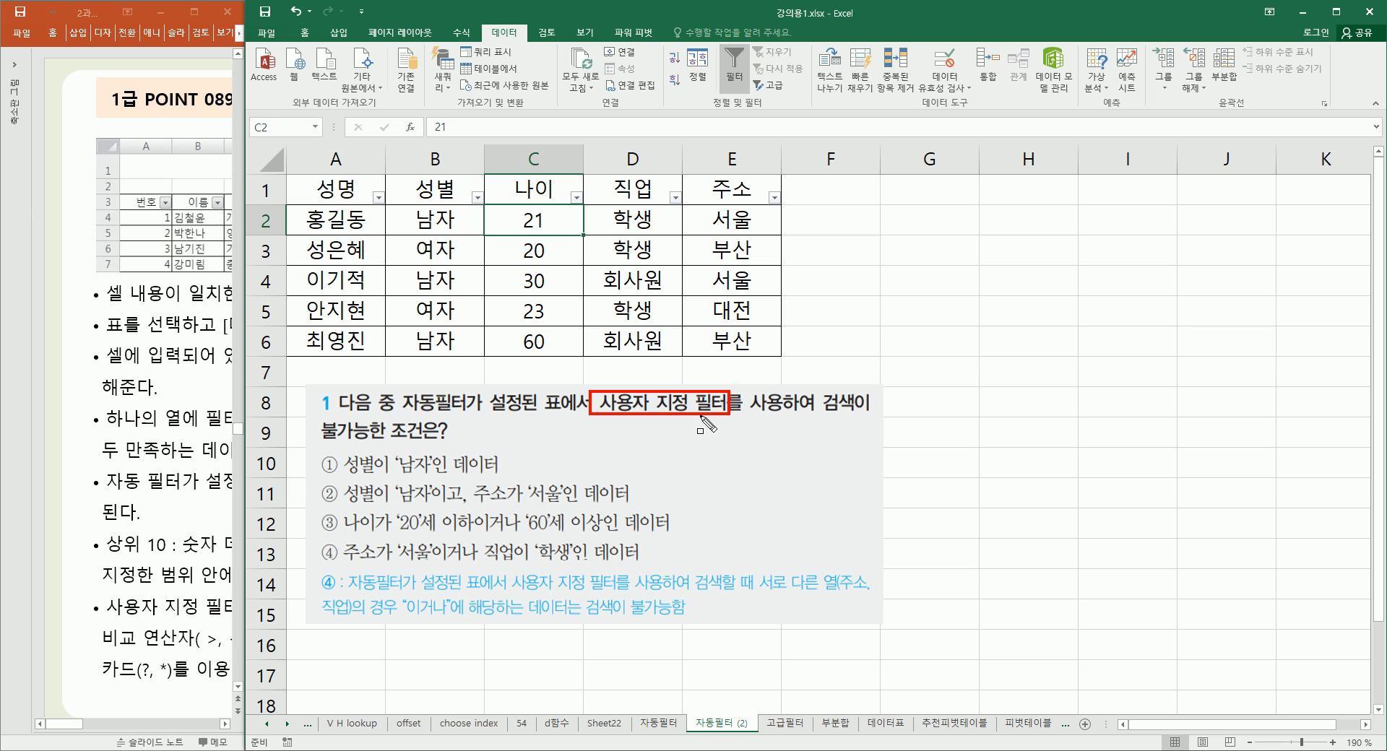
left_click_drag(317, 432, 423, 434)
left_click_drag(601, 404, 723, 414)
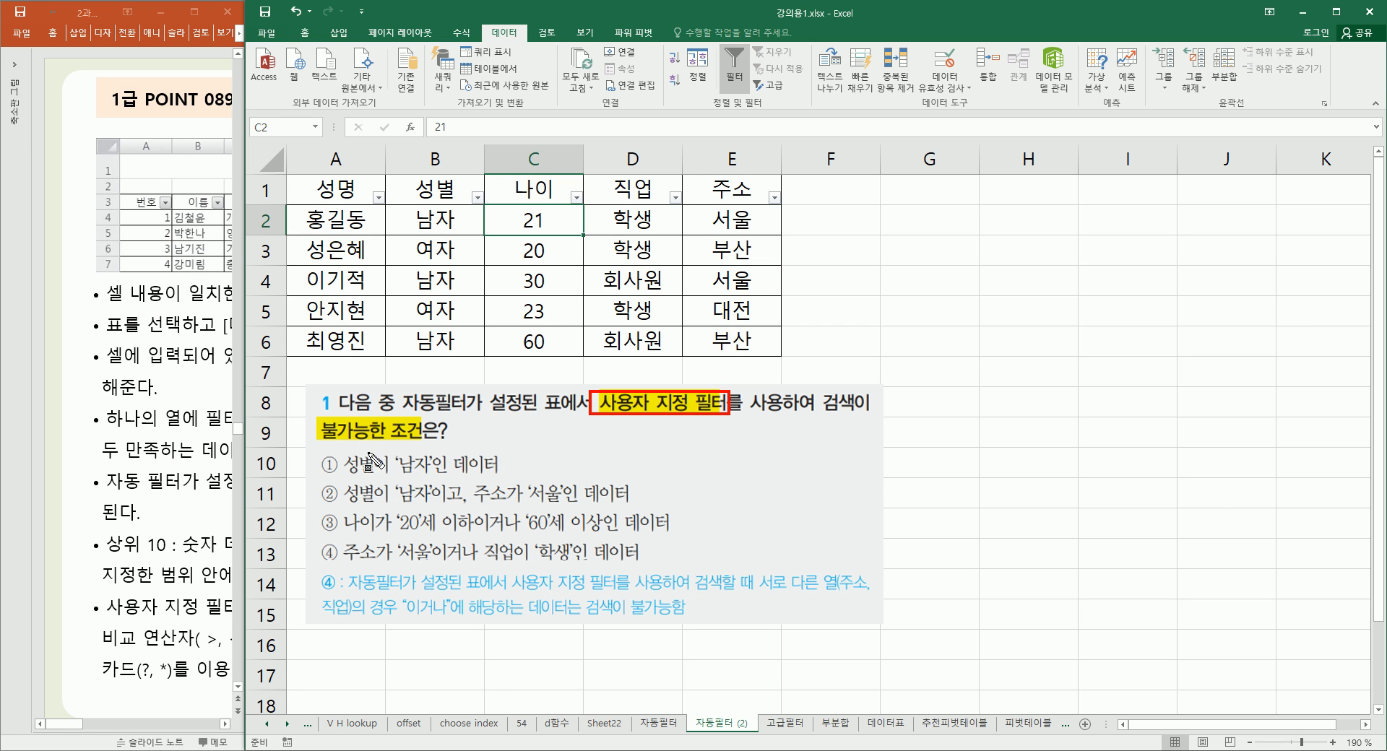
left_click_drag(347, 463, 494, 468)
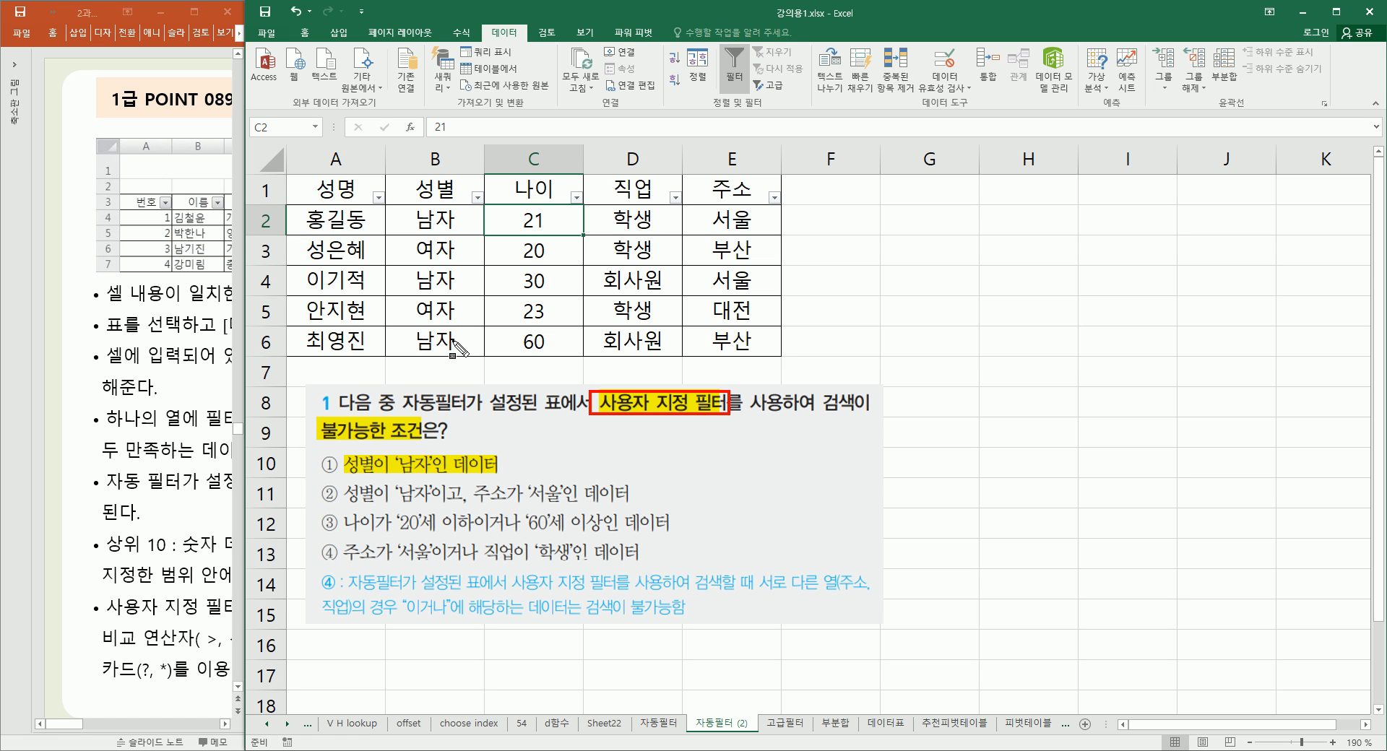
key("Escape")
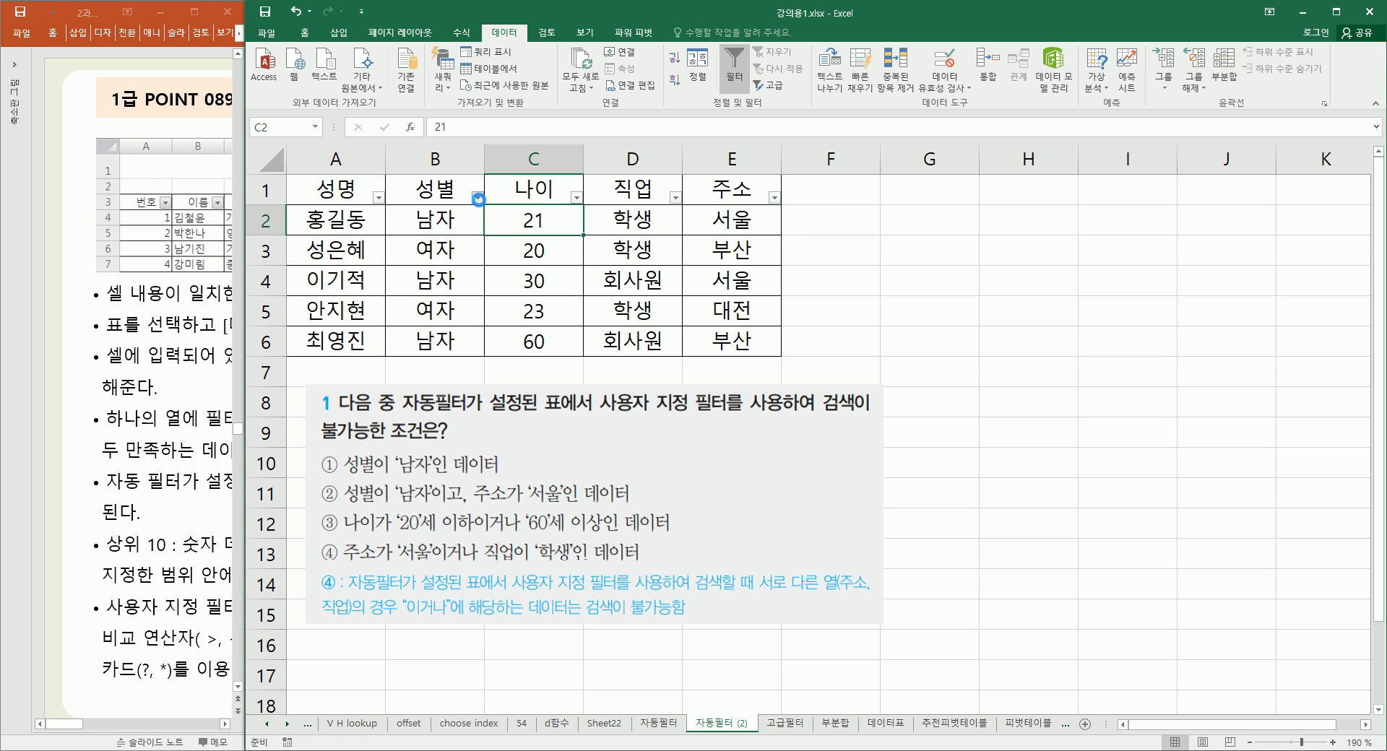
Step: Start a custom text filter on the 성별 column with the condition equal to 남자
left_click(477, 197)
mouse_move(414, 305)
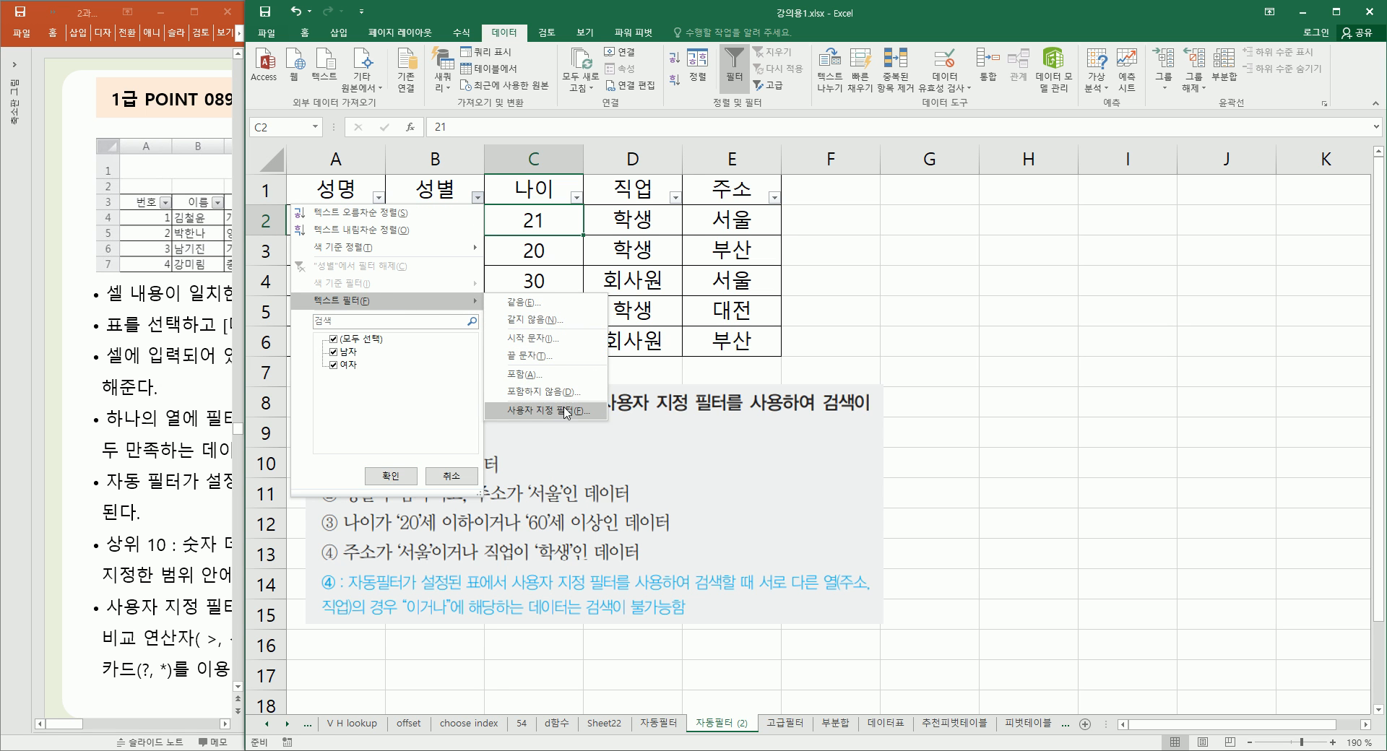
left_click(567, 411)
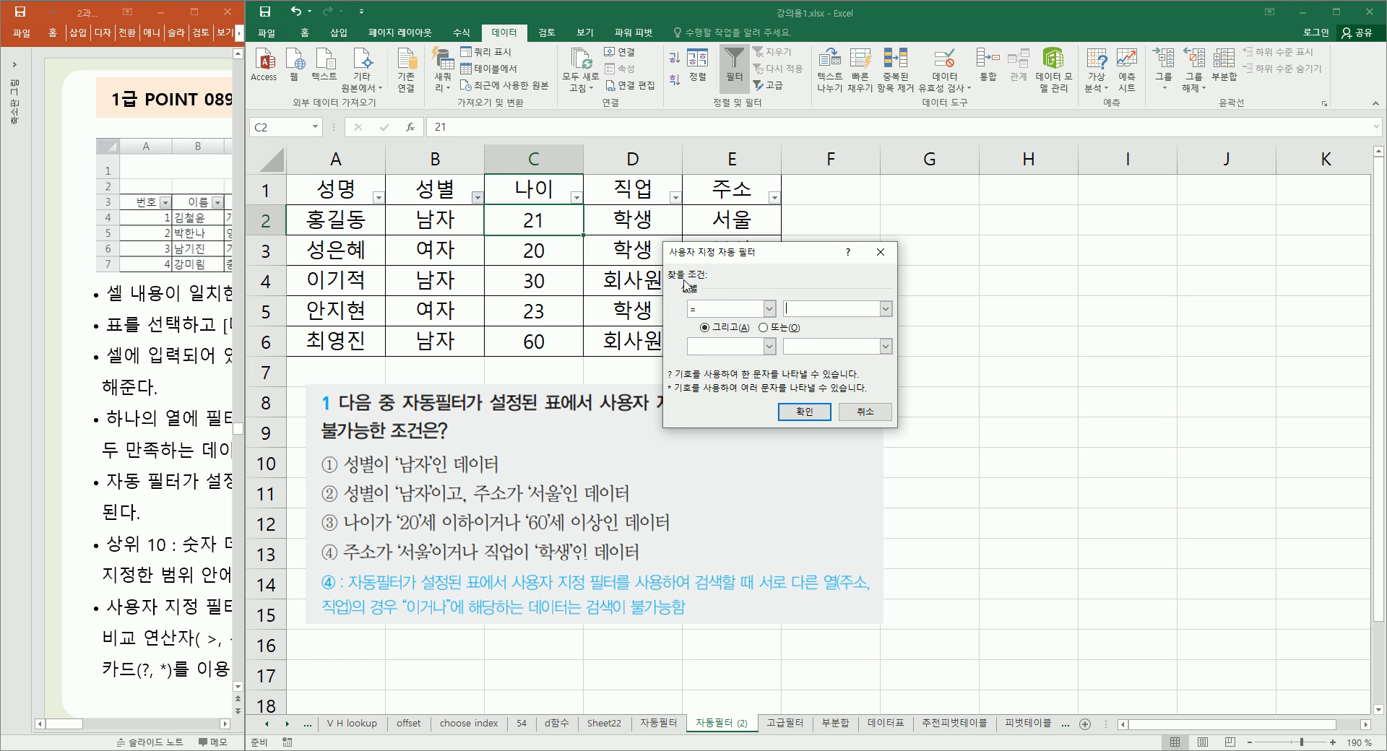
left_click(769, 309)
left_click(769, 308)
left_click(769, 308)
mouse_move(771, 337)
left_mouse_down()
mouse_move(771, 373)
mouse_move(777, 325)
left_mouse_up()
left_click(725, 336)
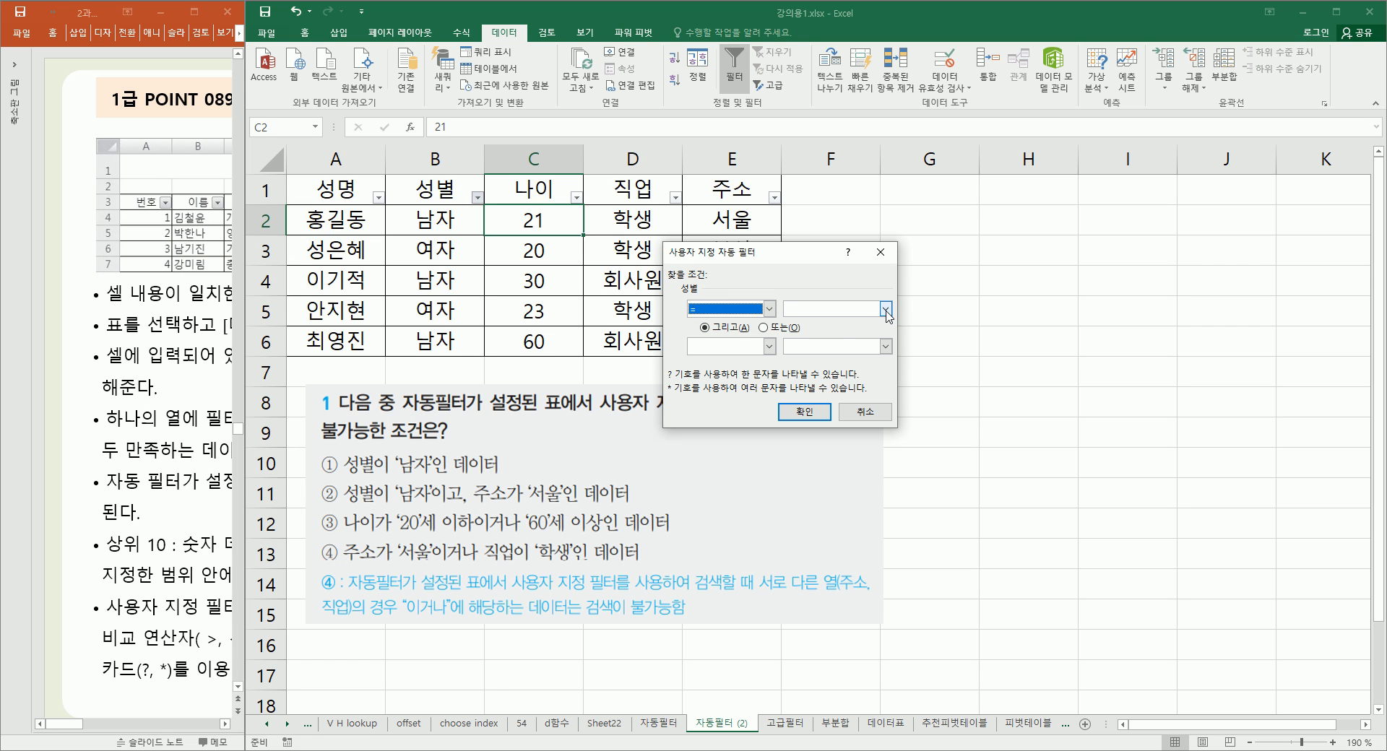
left_click(885, 308)
left_click(808, 323)
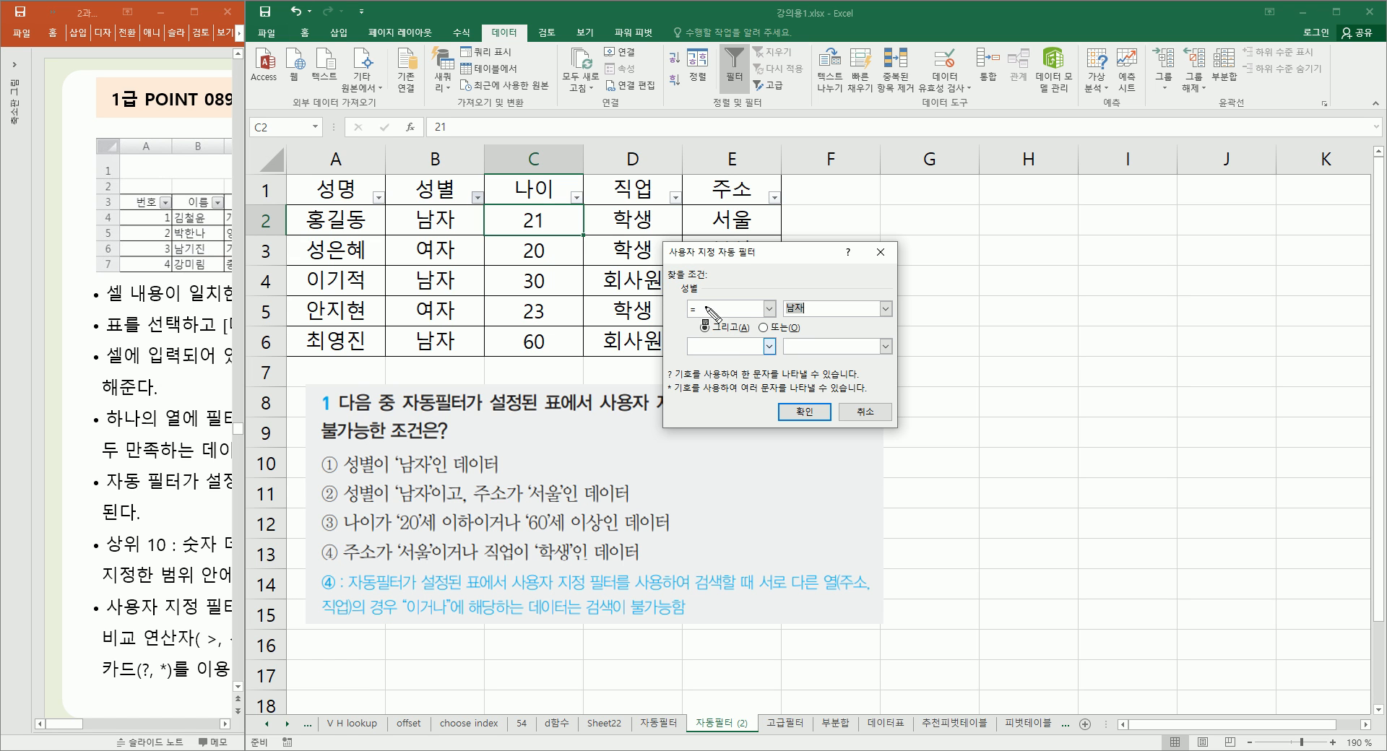
Step: Examine the custom filter's field name, its 그리고 and 또는 options, and the notes on the ? and * wildcards
left_click_drag(674, 282, 713, 300)
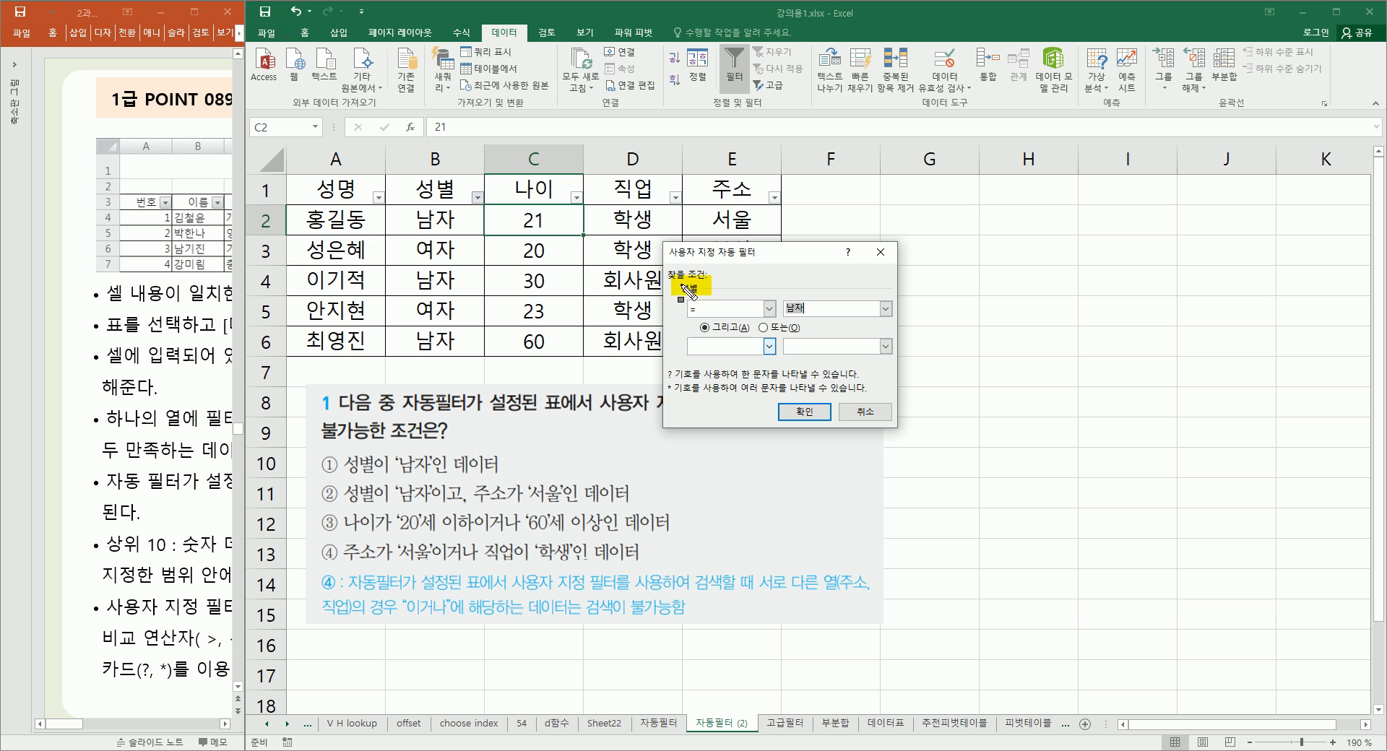
left_click_drag(703, 325, 802, 329)
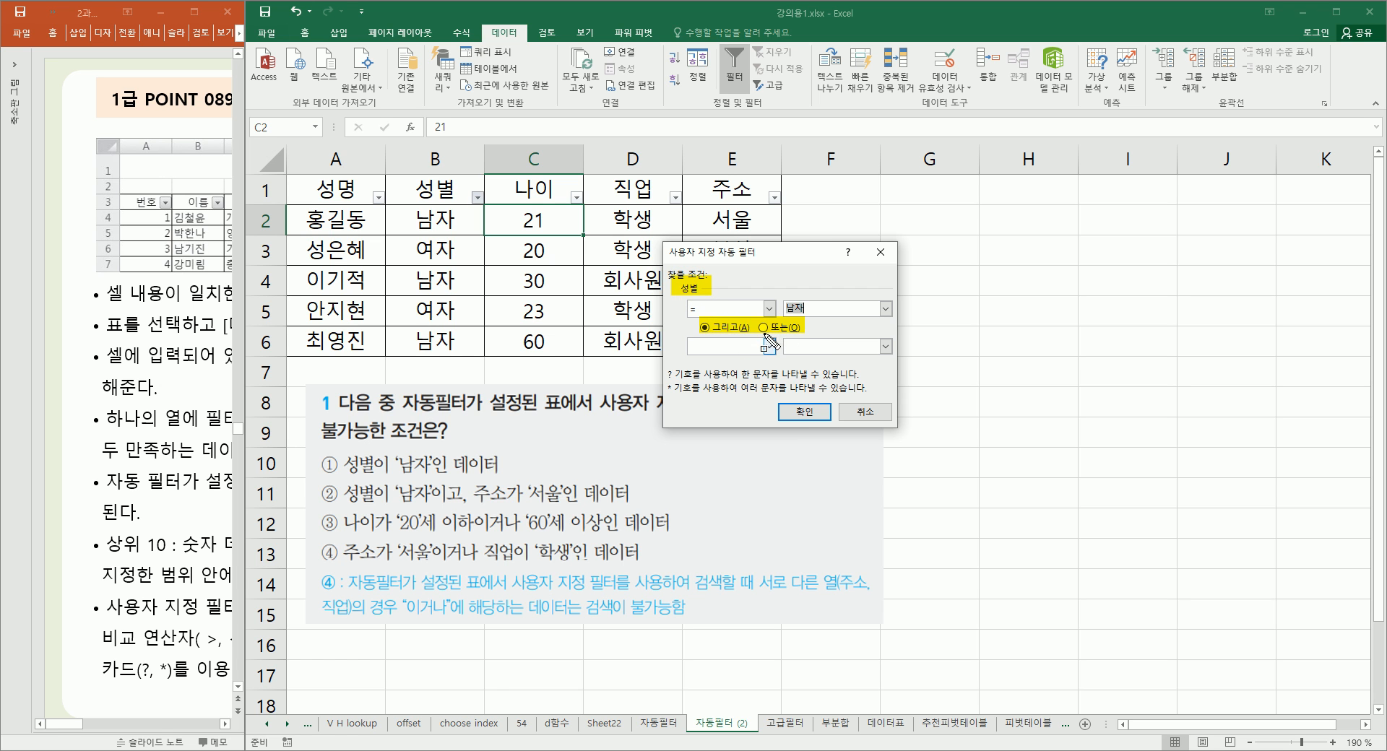
mouse_move(695, 316)
left_mouse_down()
mouse_move(719, 337)
mouse_move(807, 337)
left_mouse_up()
mouse_move(663, 360)
left_mouse_down()
mouse_move(676, 397)
mouse_move(869, 399)
left_mouse_up()
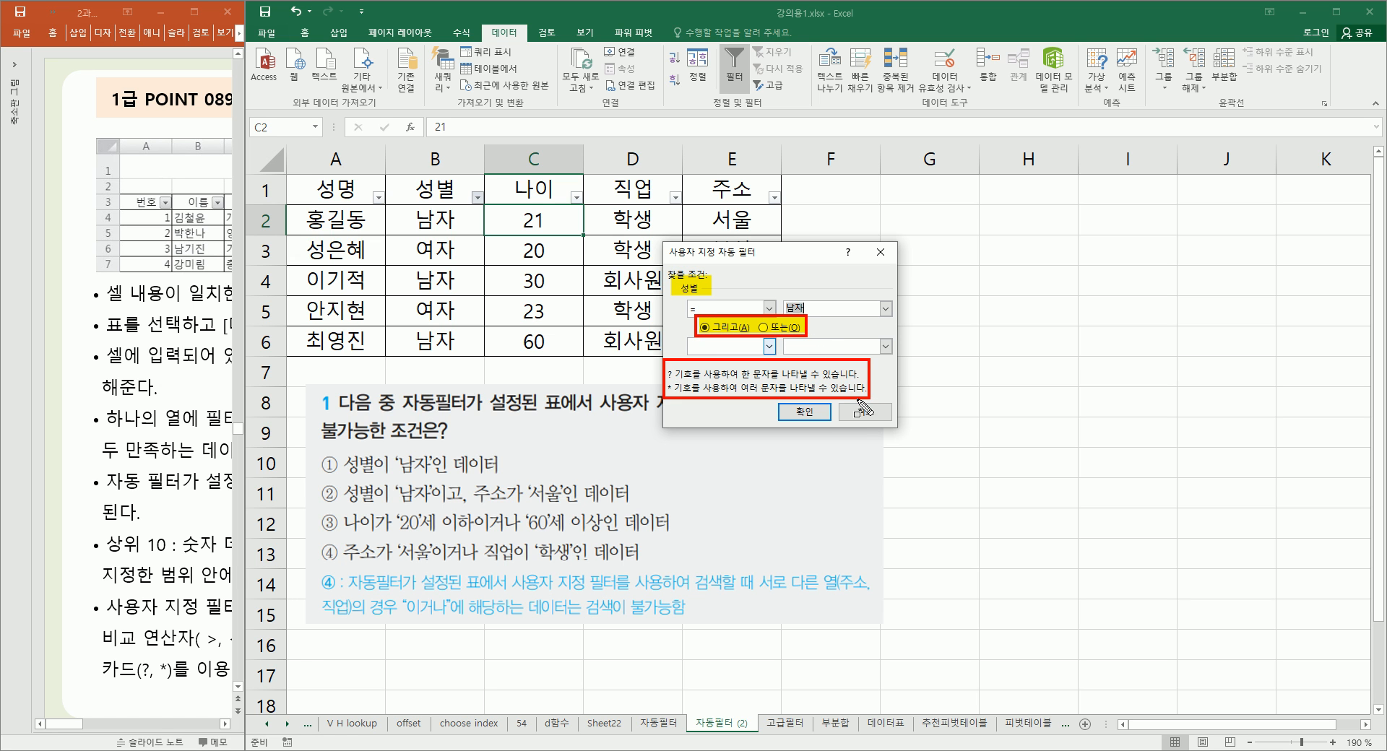
mouse_move(662, 367)
left_mouse_down()
mouse_move(686, 383)
mouse_move(862, 385)
left_mouse_up()
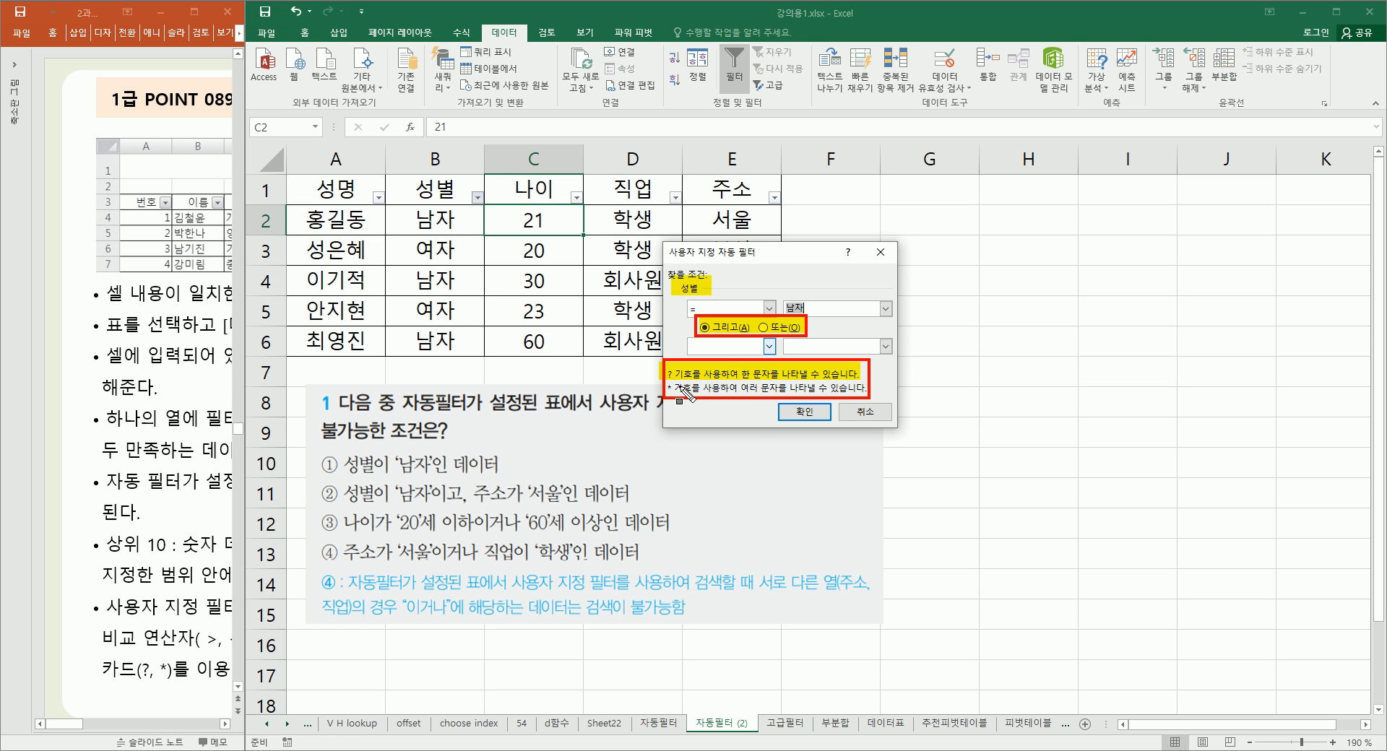
left_click_drag(663, 390, 870, 403)
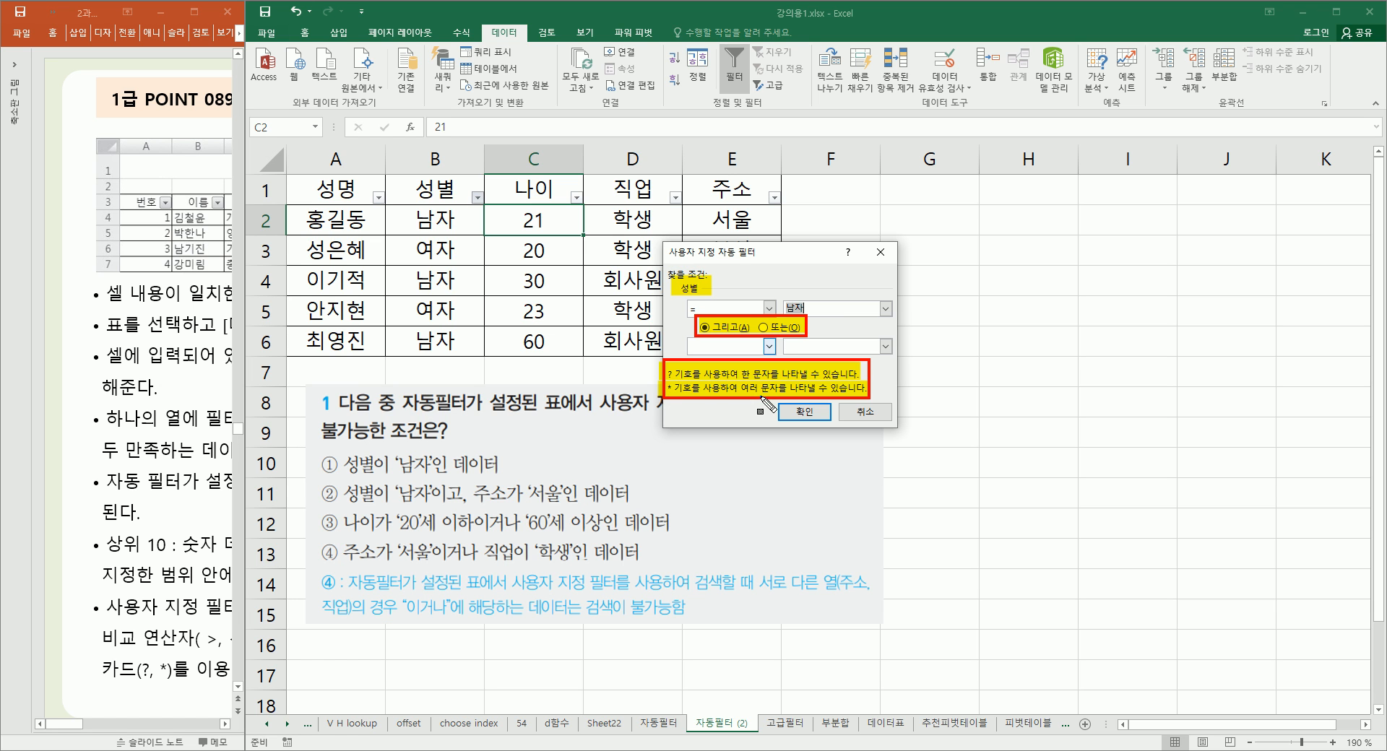
key("Escape")
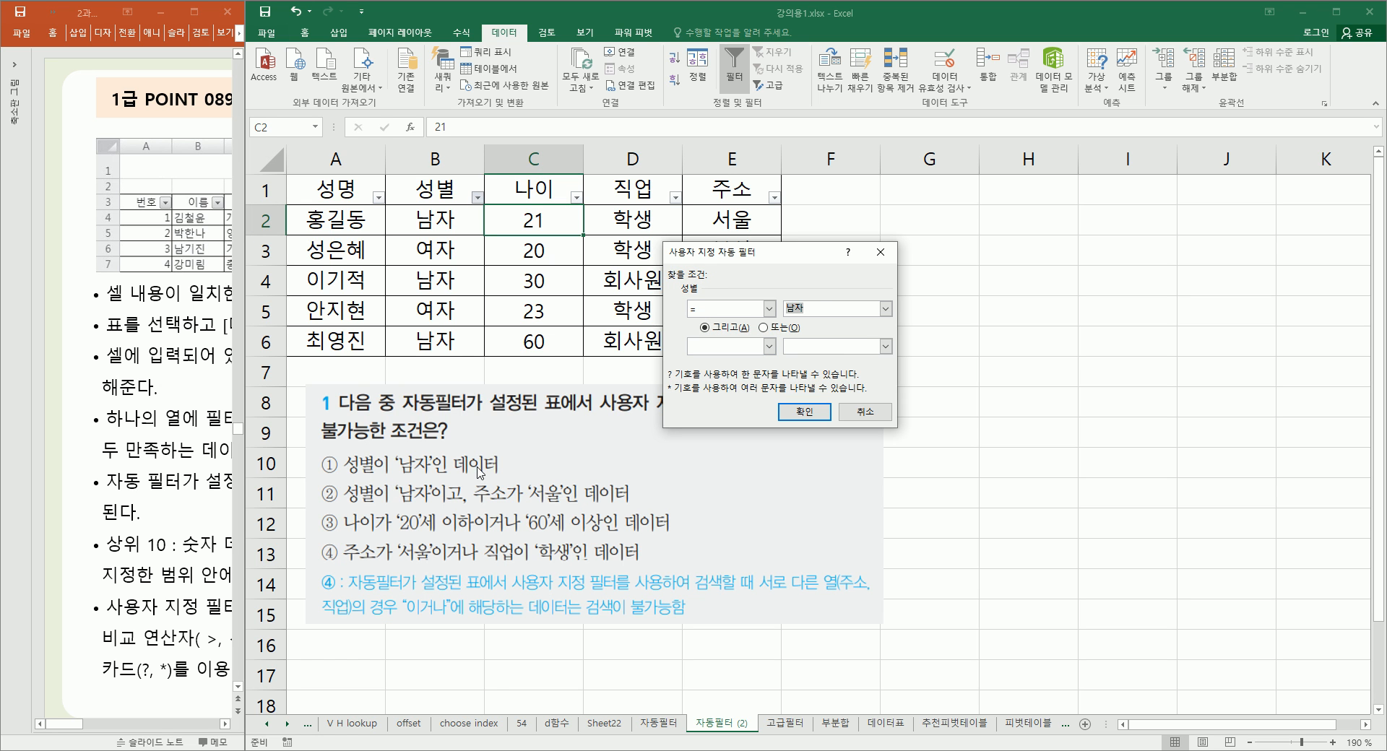
Step: Apply the custom 남자 filter to the 성별 column and clear it from the table
type("남재")
left_click(806, 411)
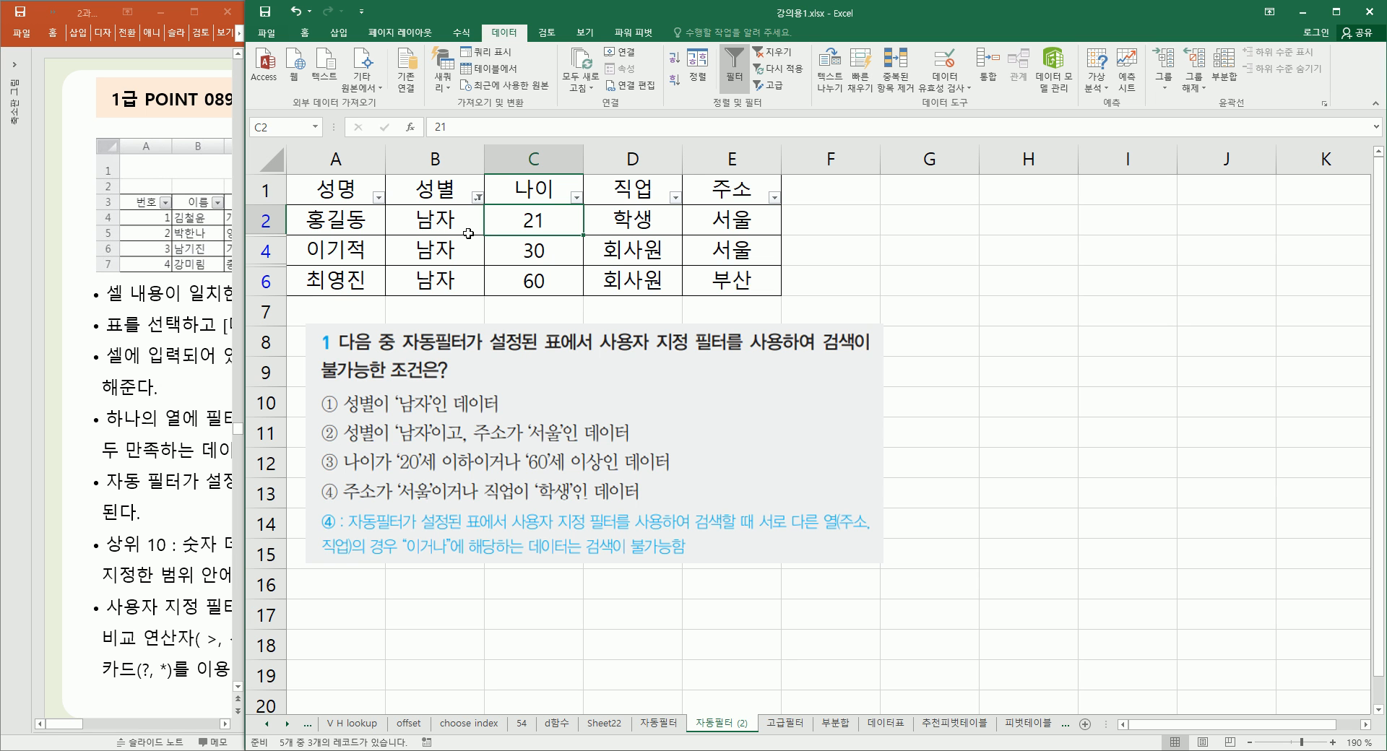
left_click(776, 52)
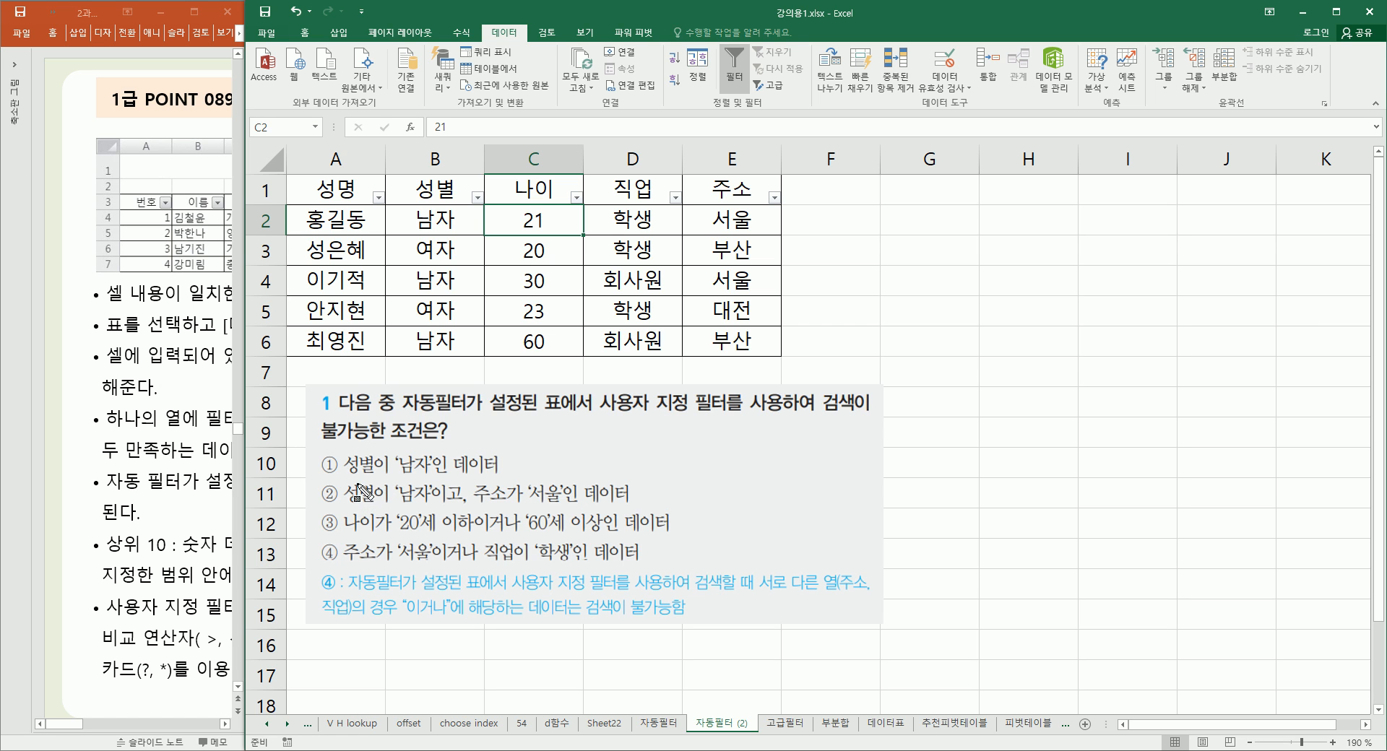
Step: Read the question's second condition and apply a custom text filter to the 성별 column for values equal to 남자
left_click_drag(342, 494, 457, 494)
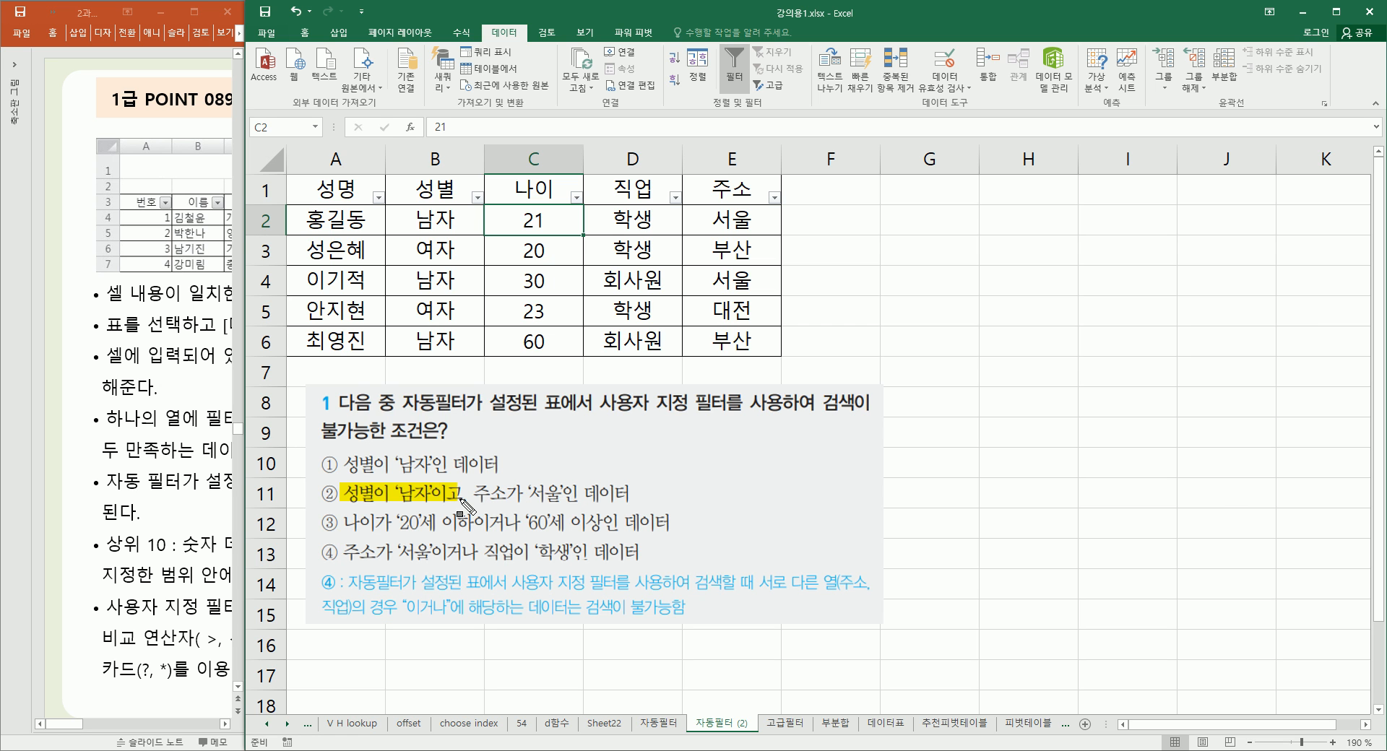
left_click_drag(473, 498, 630, 504)
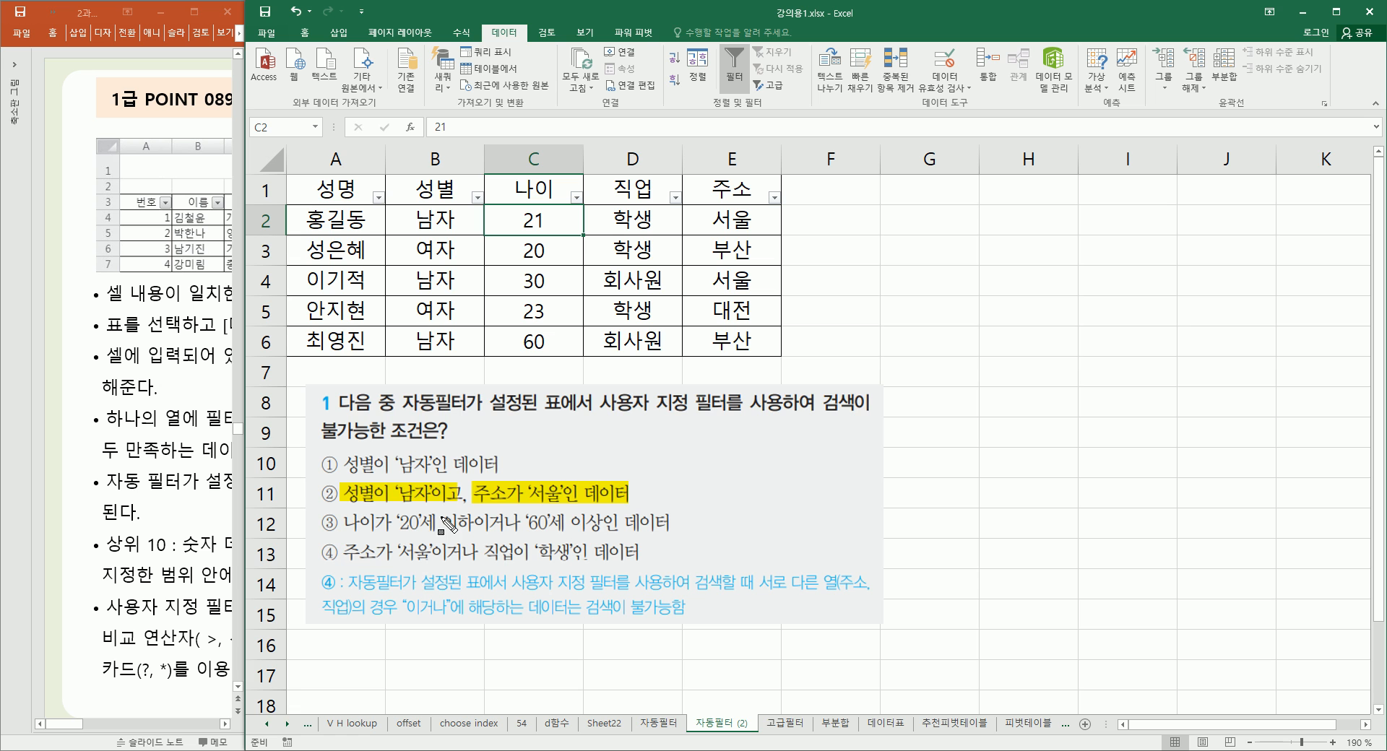
key("Escape")
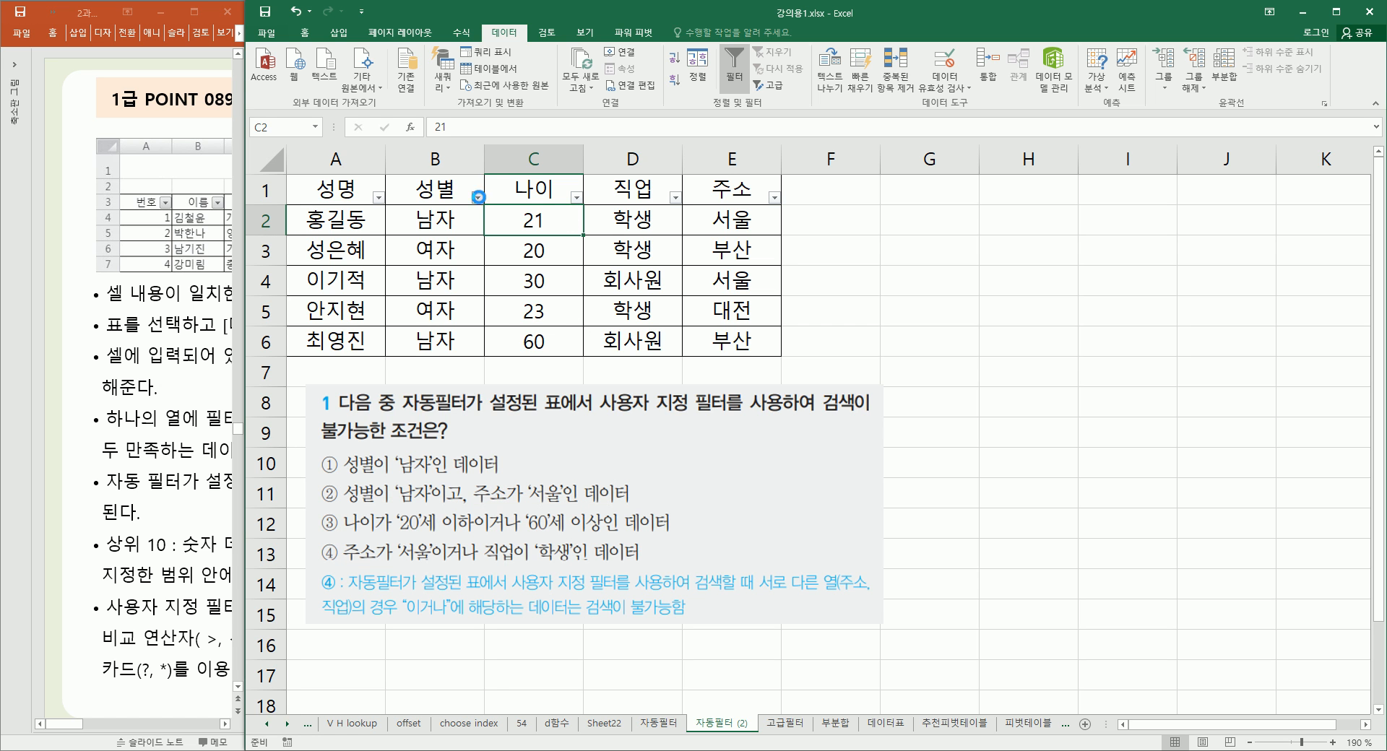
left_click(477, 197)
mouse_move(450, 305)
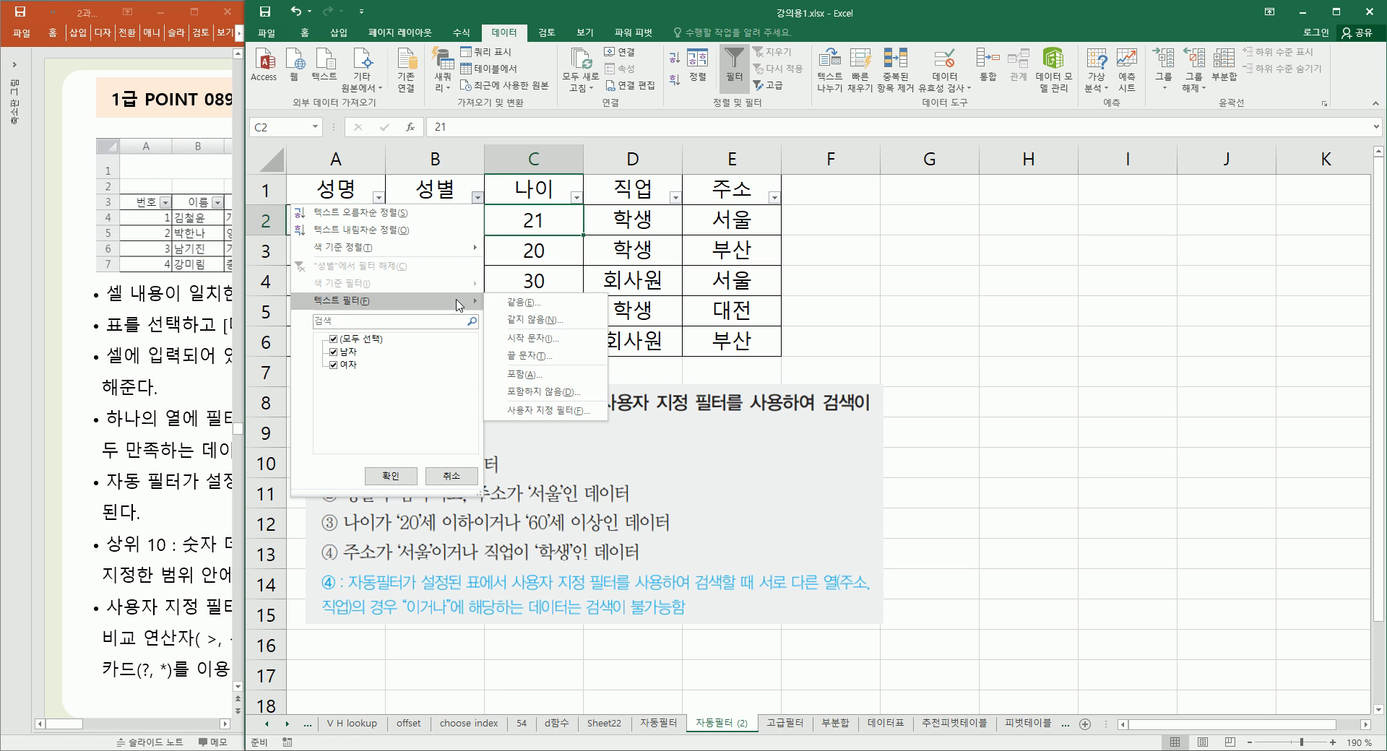
left_click(528, 410)
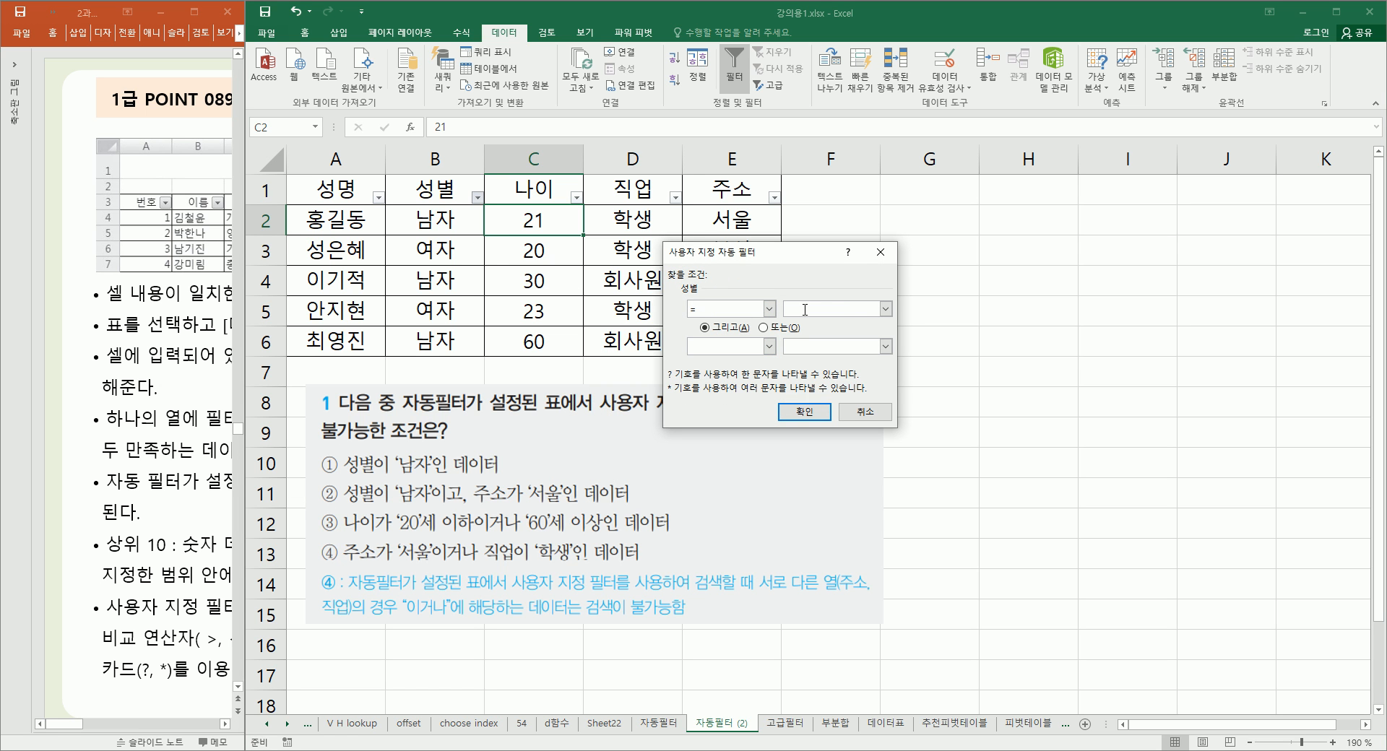
left_click(886, 309)
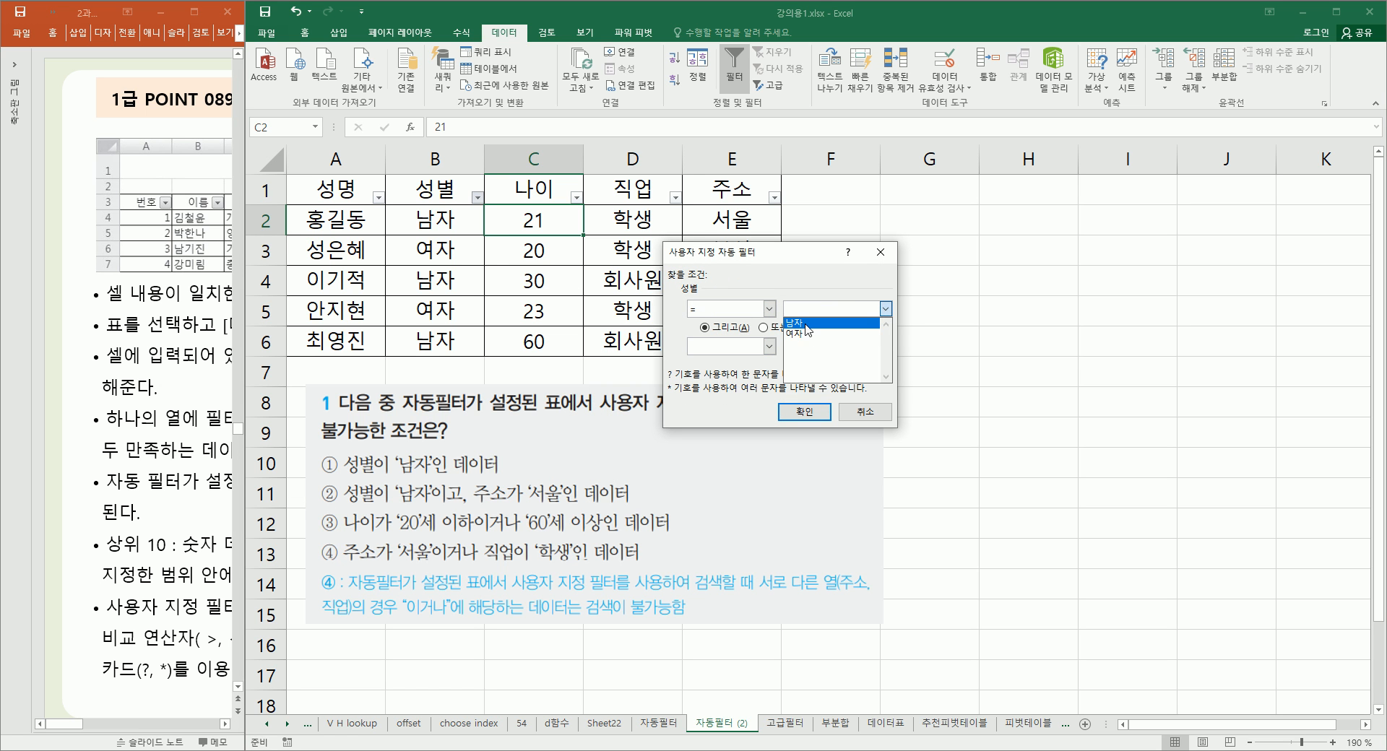
left_click(813, 333)
left_click(804, 412)
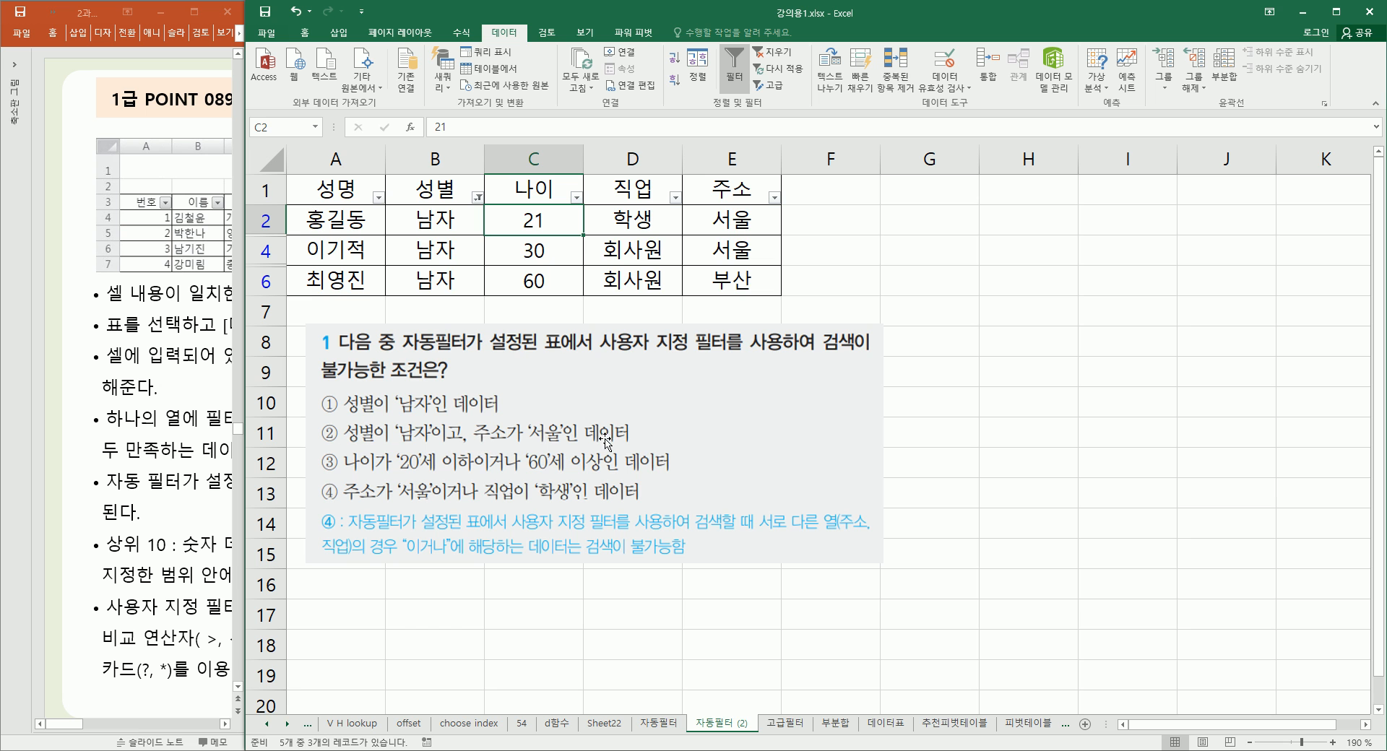
Step: Apply a custom text filter to the 주소 column for values equal to 서울, then turn off the table's auto filter
left_click(774, 197)
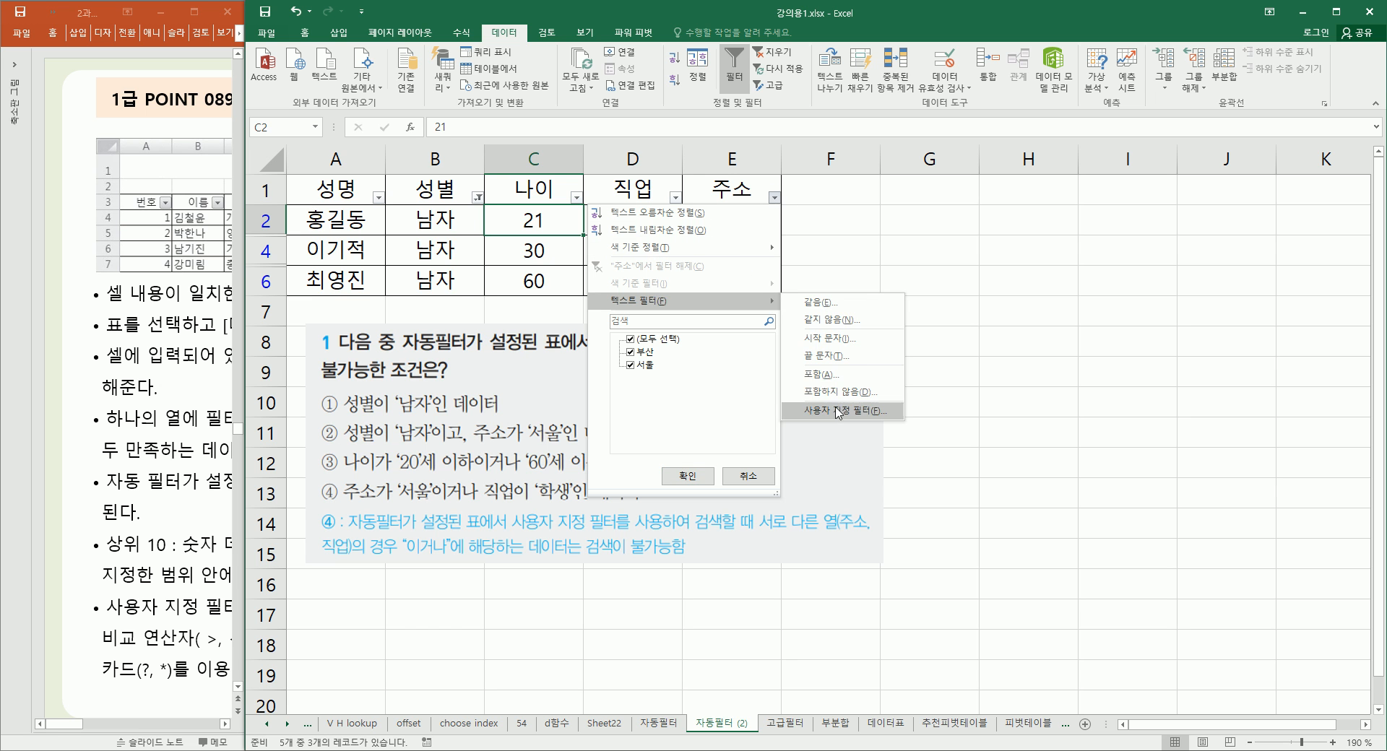
left_click(846, 411)
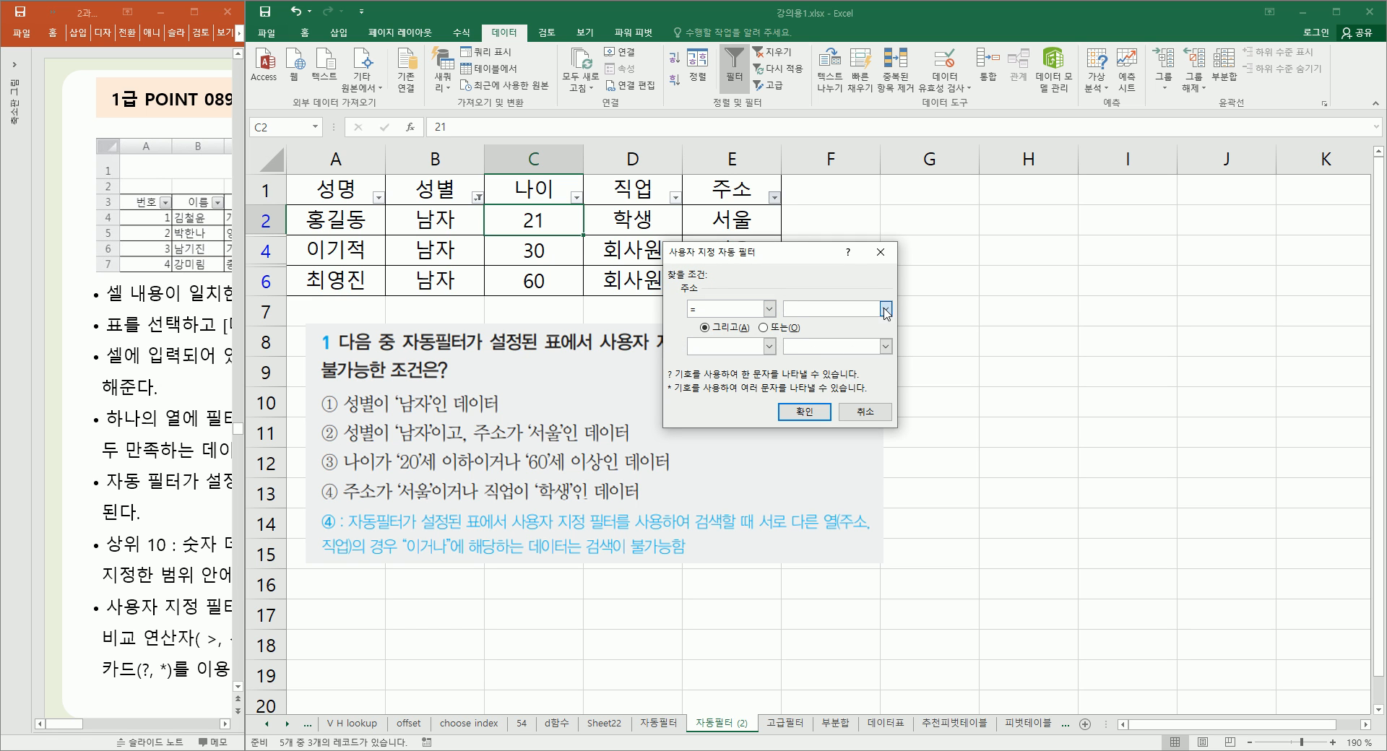
left_click(885, 308)
left_click(802, 334)
left_click(803, 412)
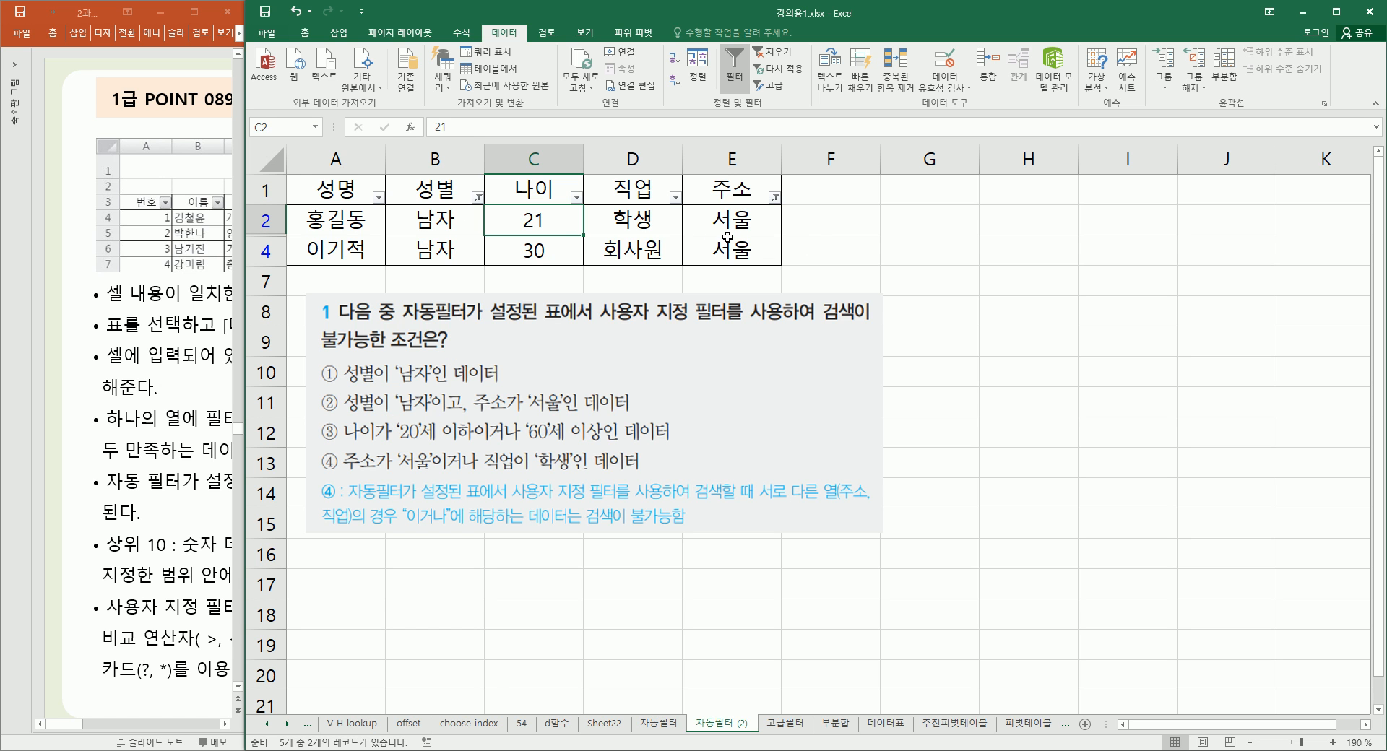
left_click(734, 64)
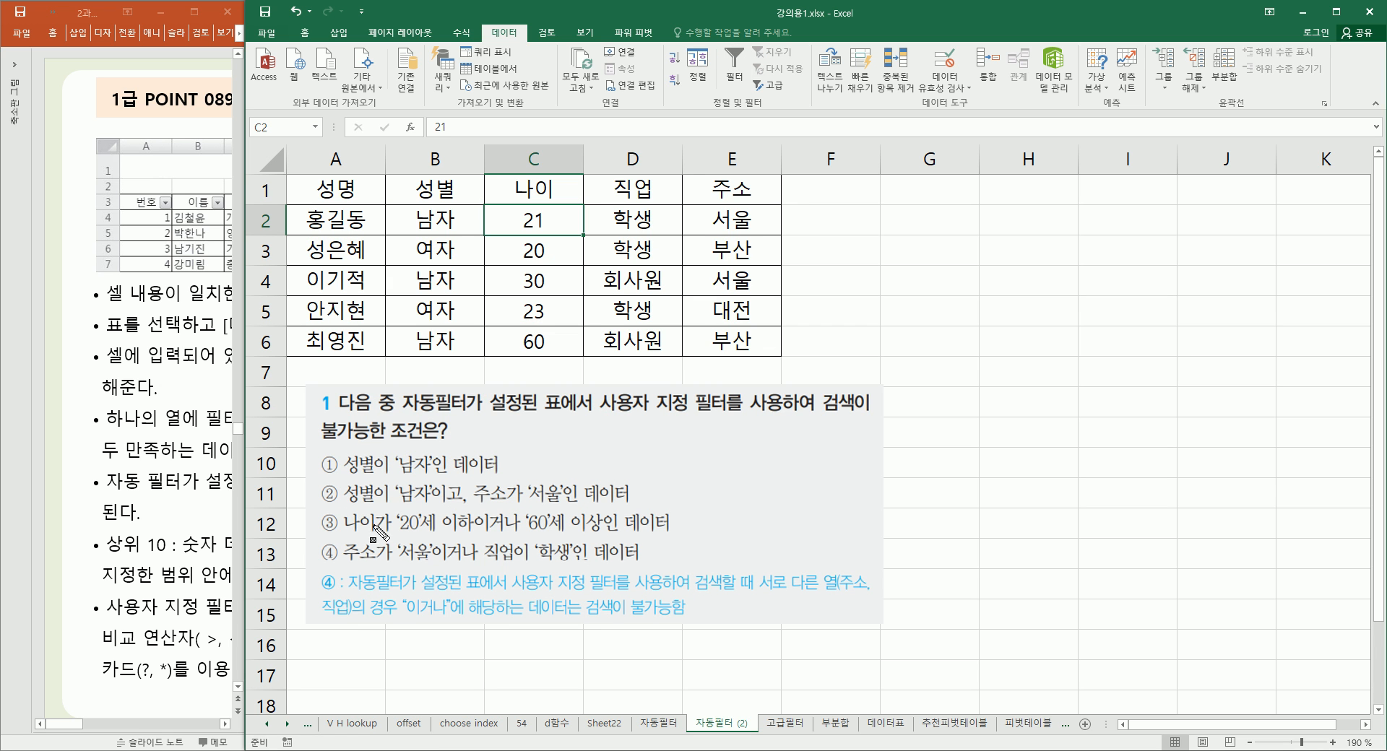
Step: Compare the fields in the question's second and third conditions and turn on the auto filter for the table
left_click_drag(340, 514, 376, 531)
left_click_drag(344, 495, 375, 494)
left_click_drag(479, 497, 505, 497)
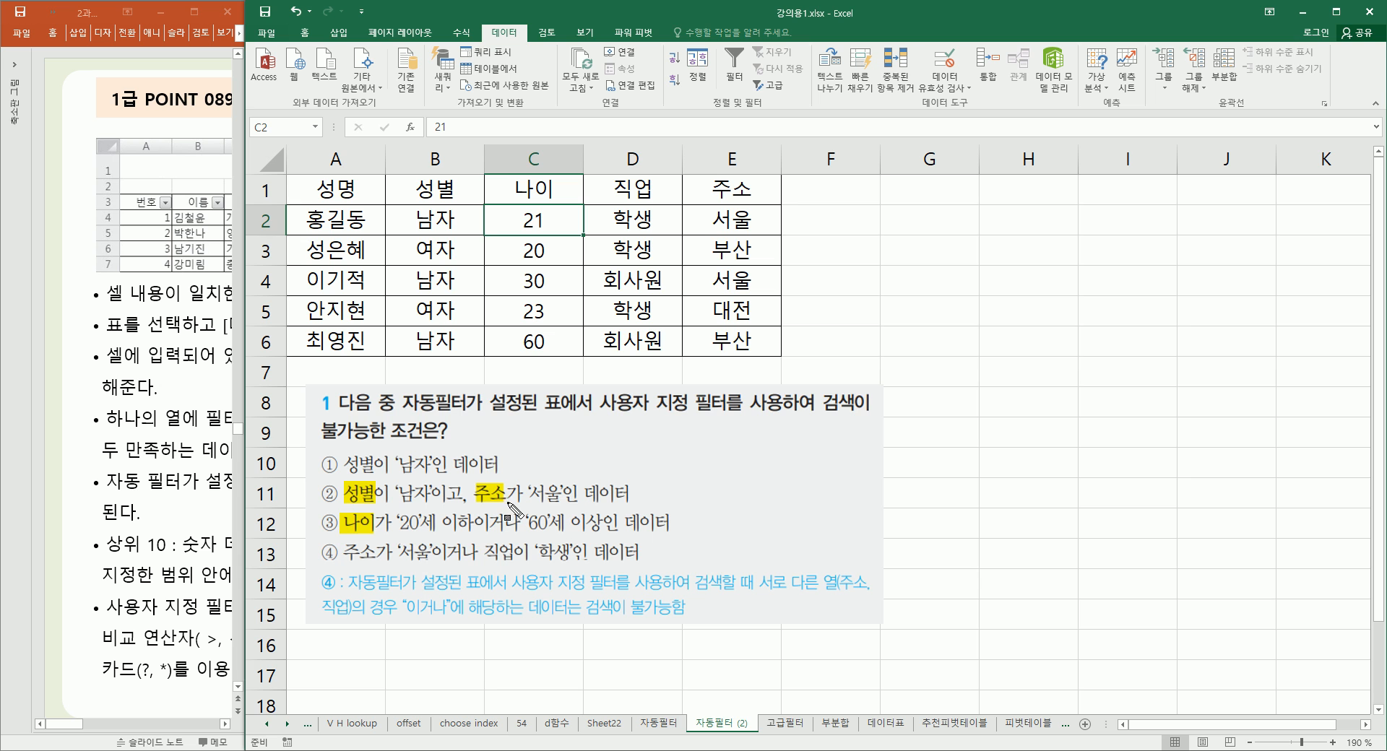
key("Escape")
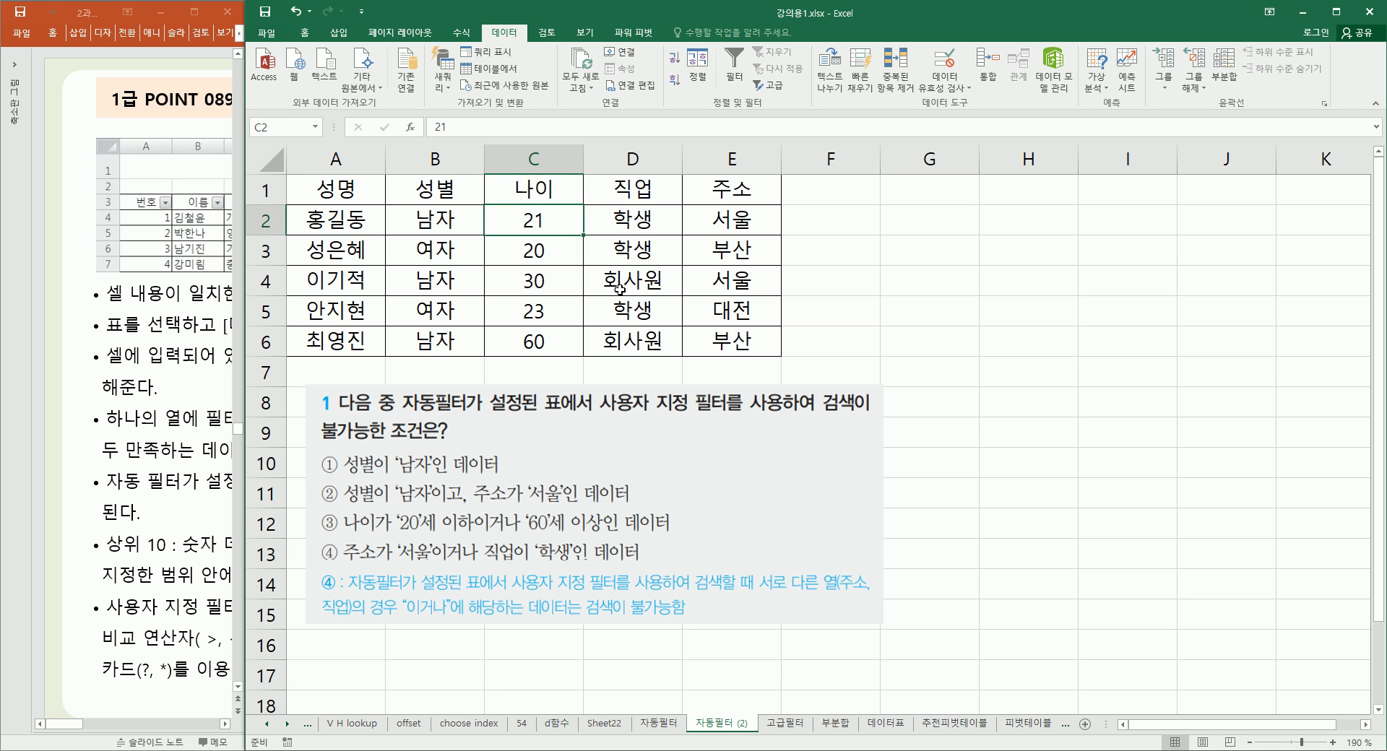
left_click(545, 189)
left_click(734, 68)
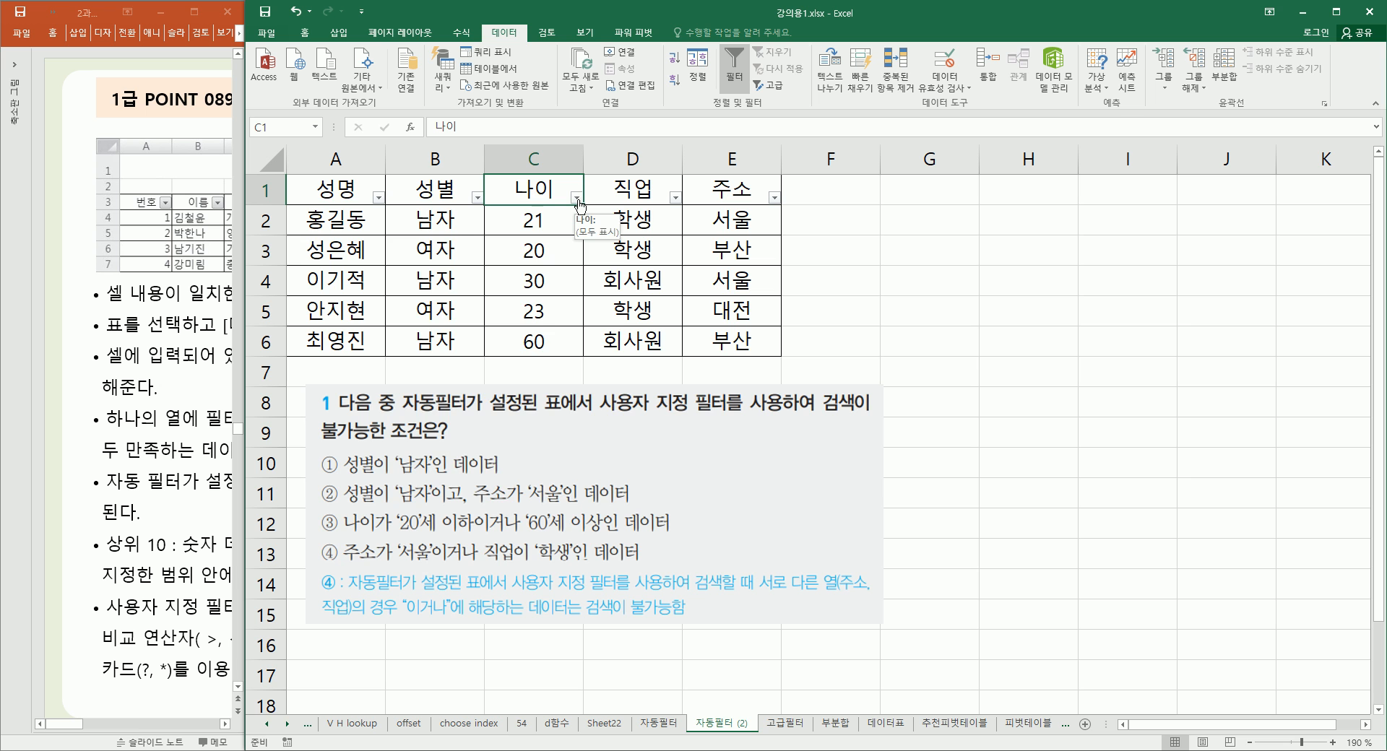
Step: Start a custom number filter on the 나이 column with the first condition <= 20
left_click(576, 198)
mouse_move(462, 300)
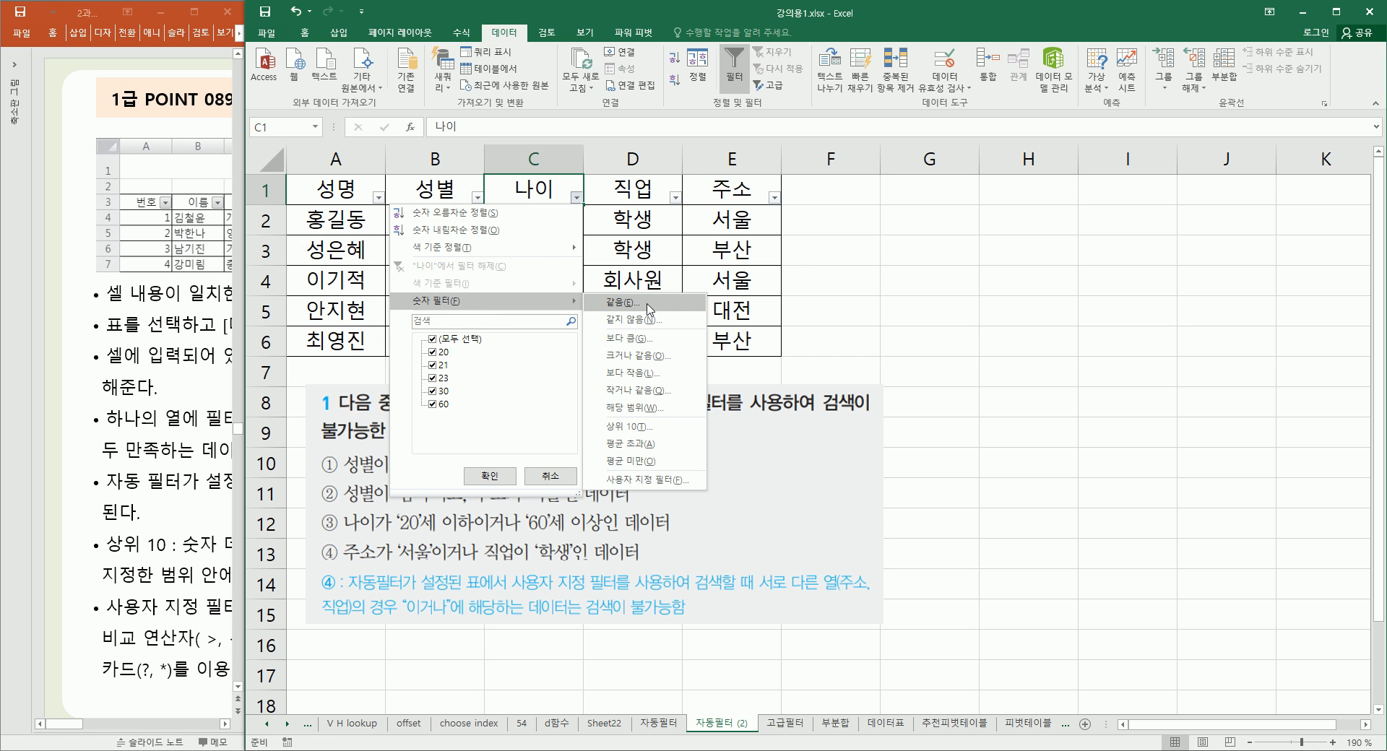
left_click(645, 479)
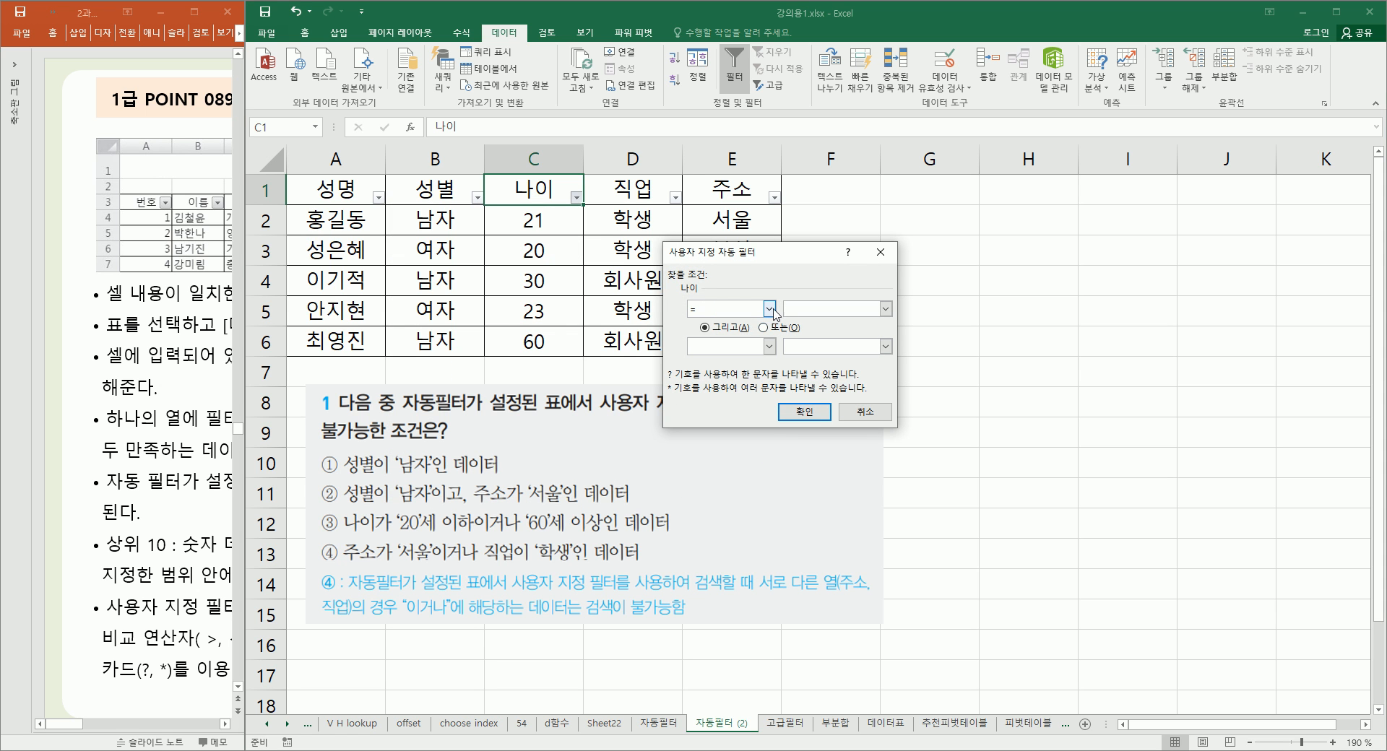
left_click(770, 310)
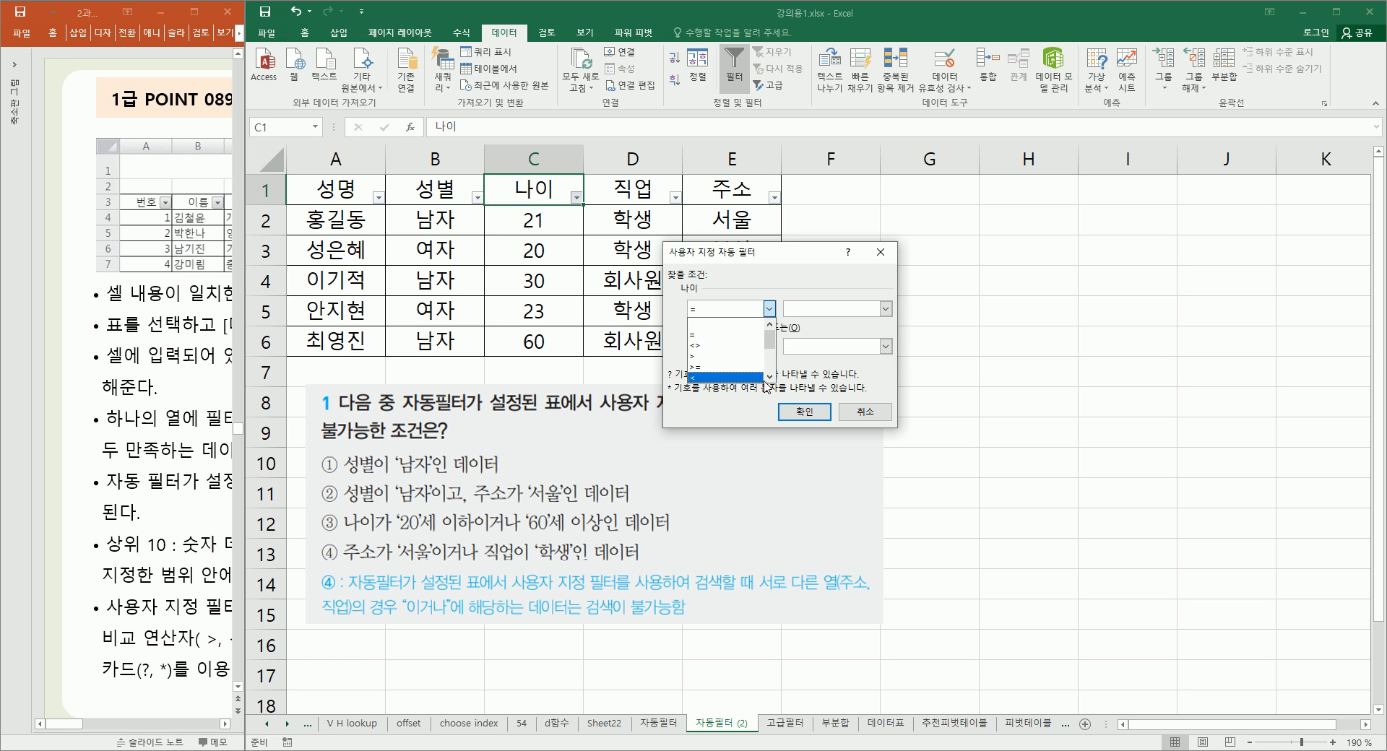
left_click(724, 378)
left_click(819, 310)
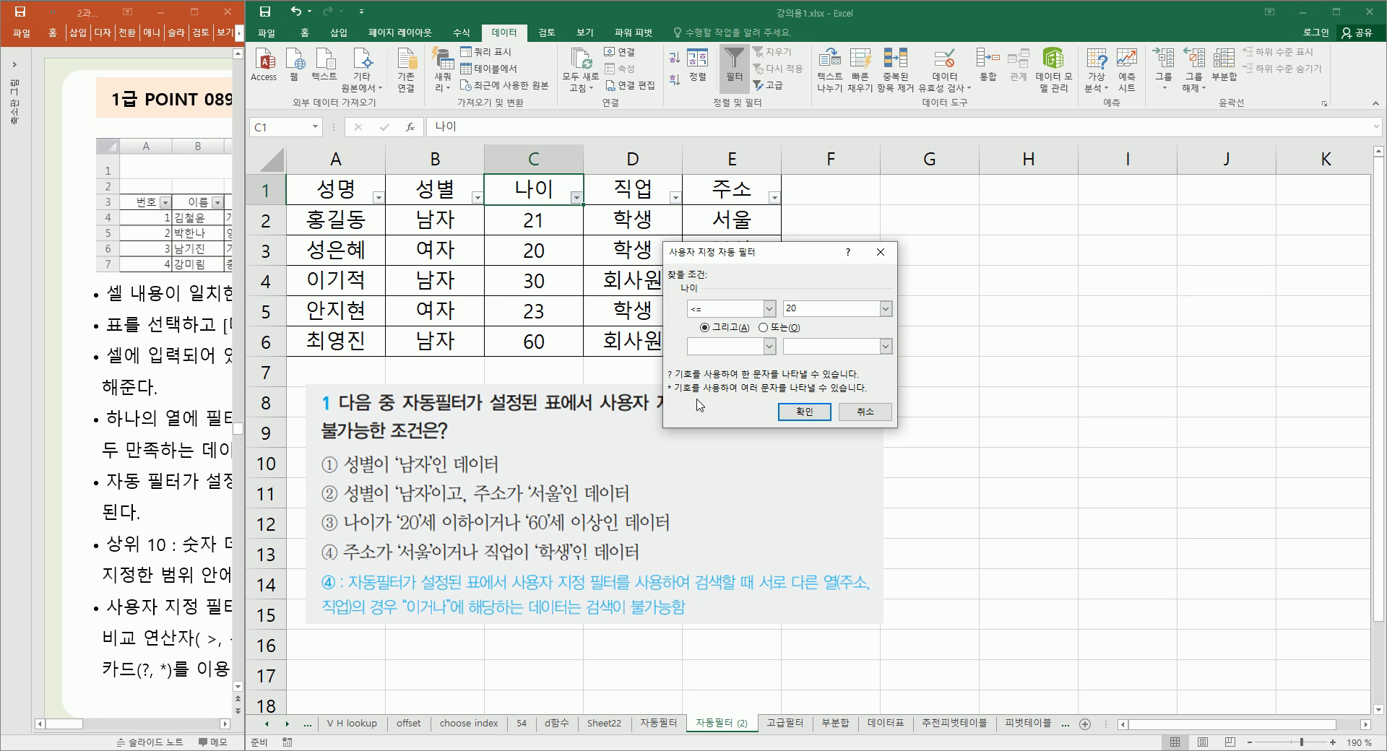
Step: Apply the custom 나이 filter with the 또는 condition >= 60 added, and clear it from the table
left_click(766, 329)
left_click(770, 346)
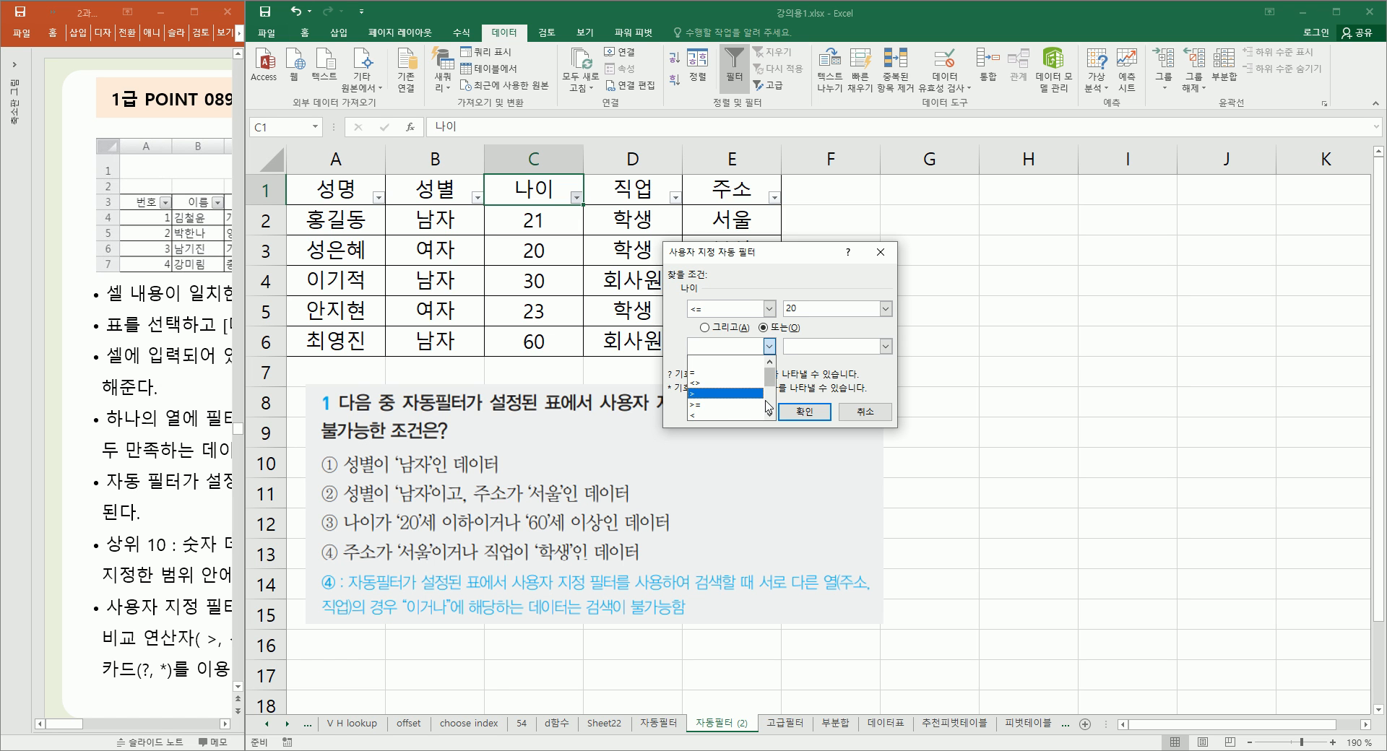
left_click(723, 404)
left_click(822, 347)
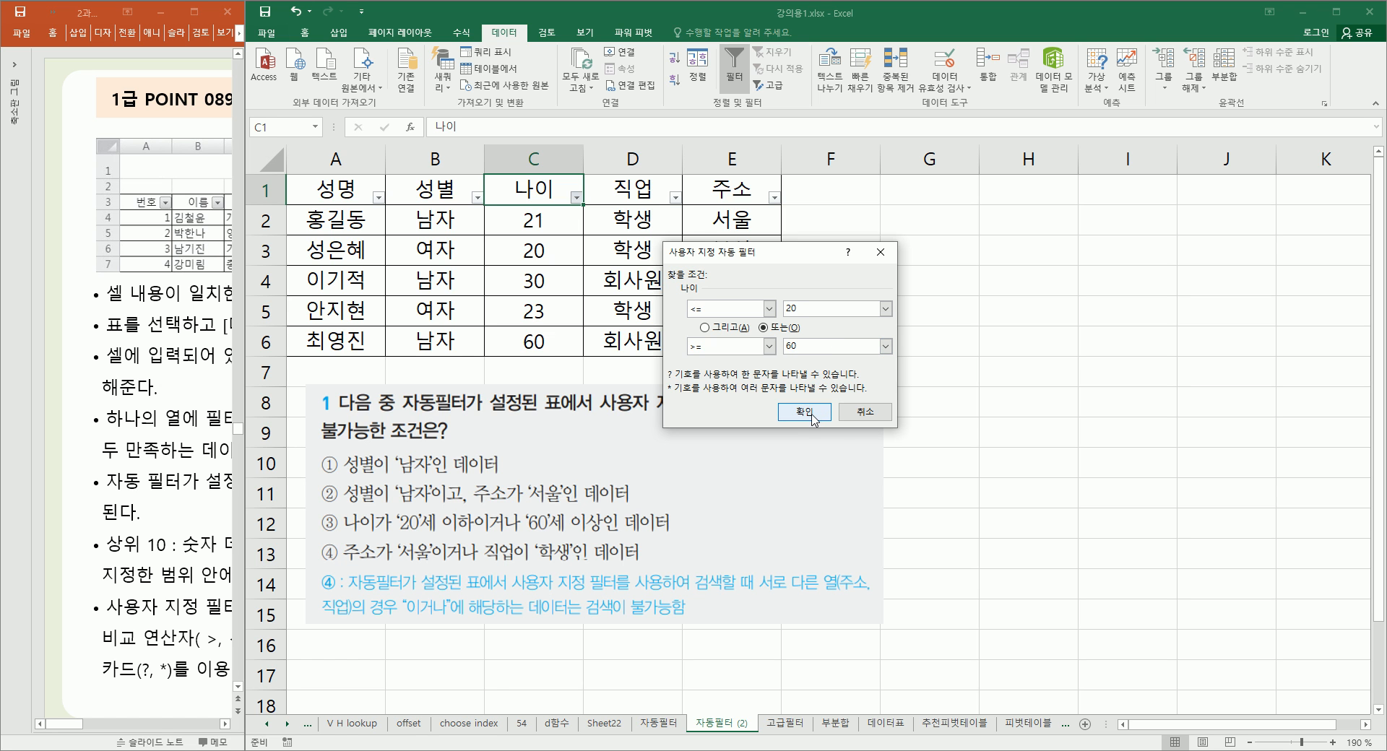
left_click(805, 412)
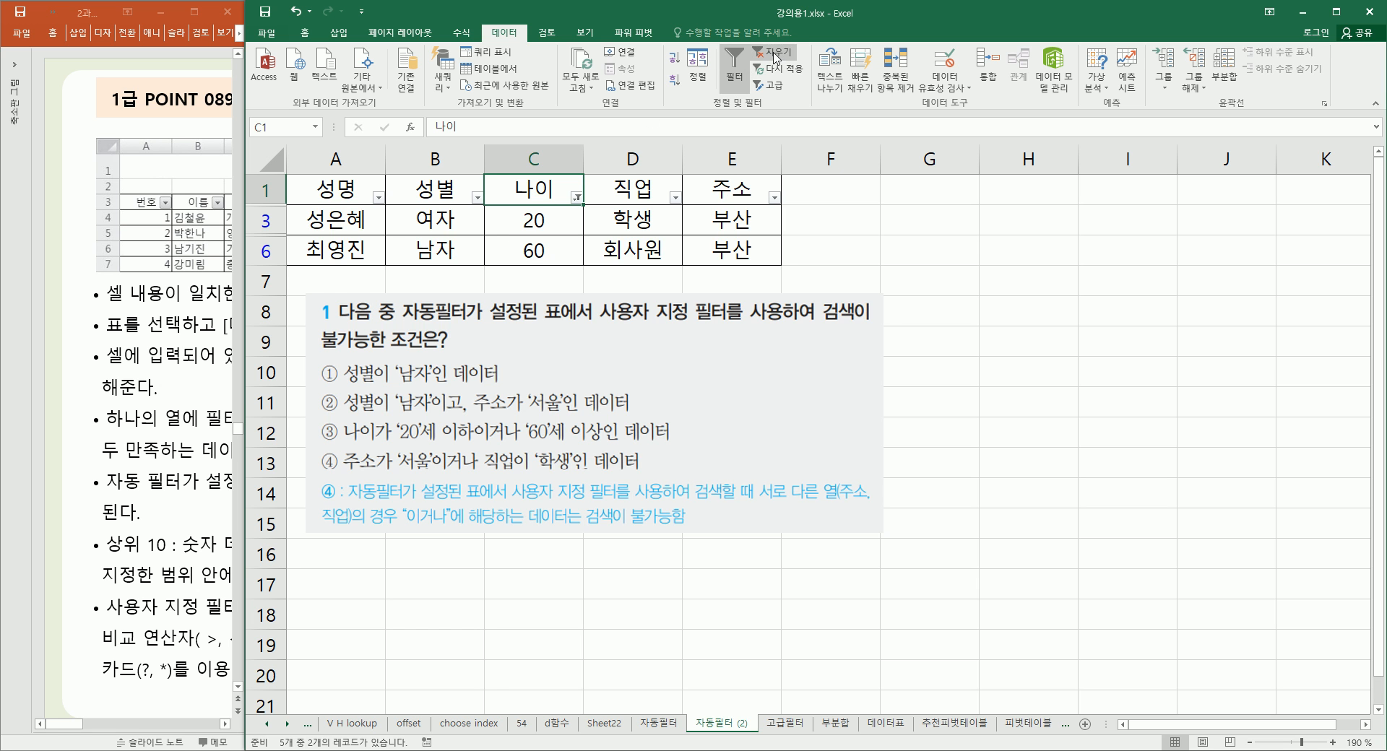
left_click(776, 52)
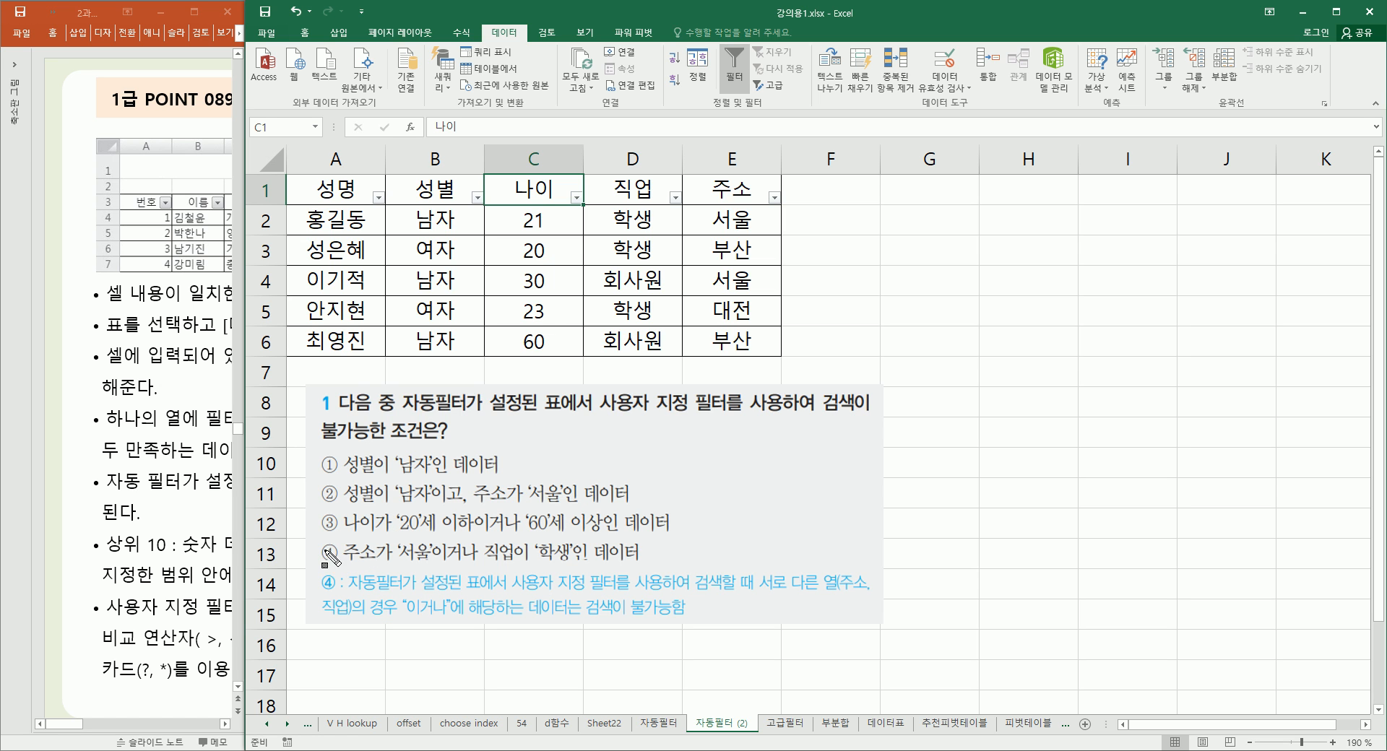
Step: Examine the question's fourth condition, its word 이거나, and the matching 서울 and 학생 entries in the 주소 and 직업 columns
mouse_move(316, 542)
left_mouse_down()
mouse_move(336, 562)
mouse_move(470, 569)
left_mouse_up()
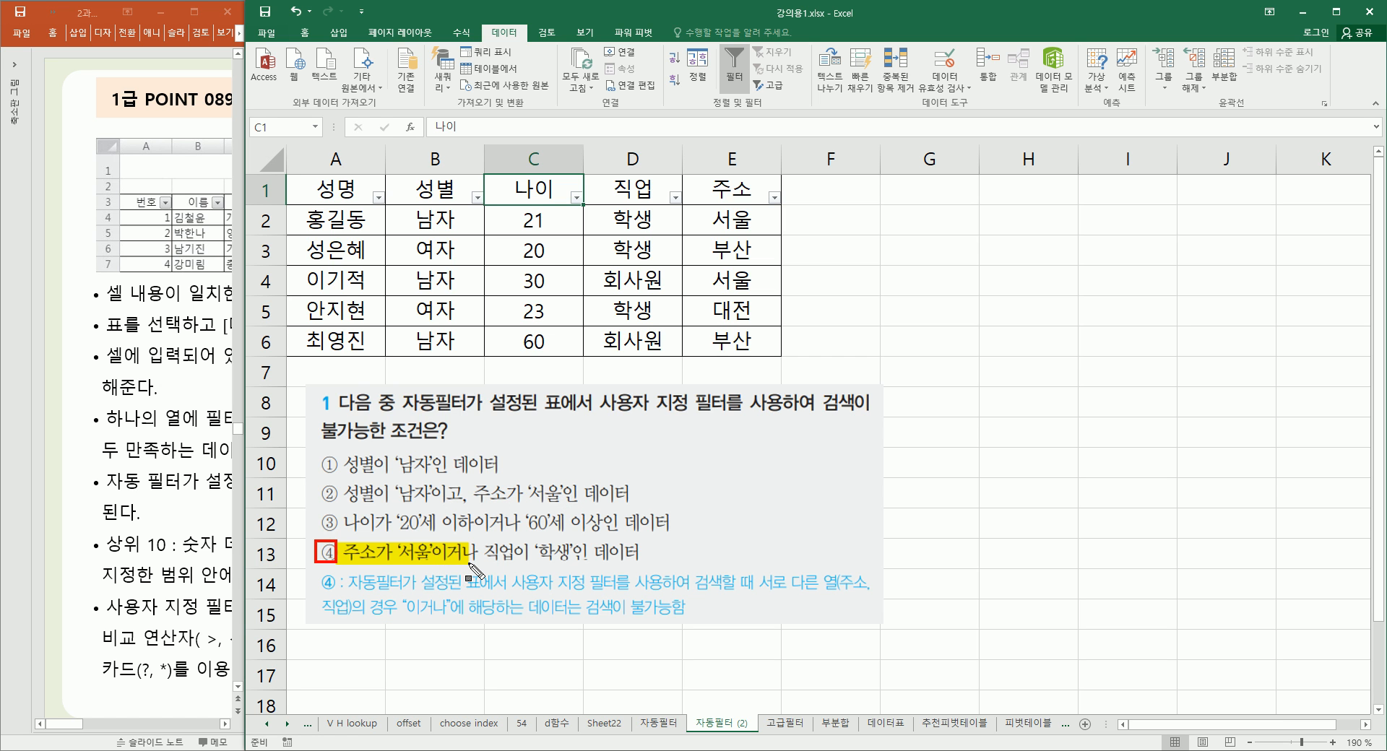
left_click_drag(479, 563, 640, 564)
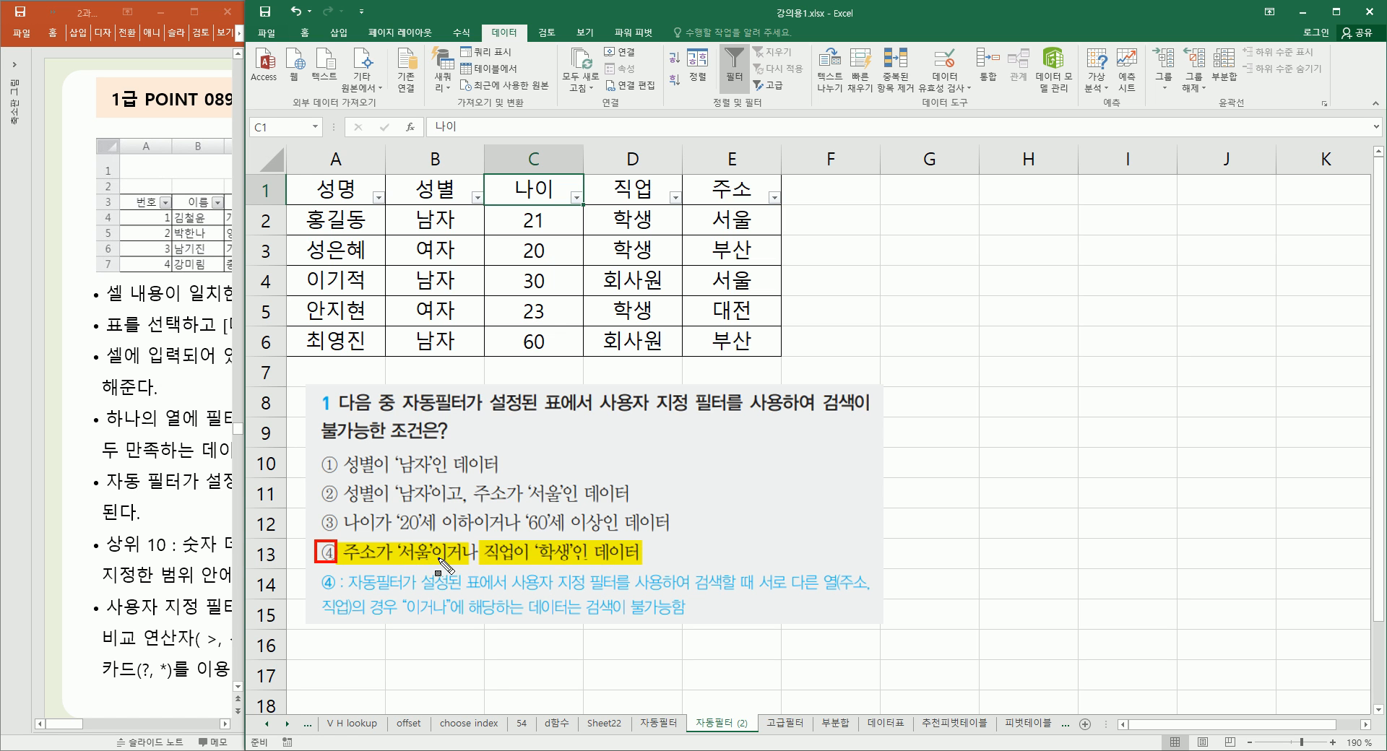
left_click_drag(694, 219, 772, 219)
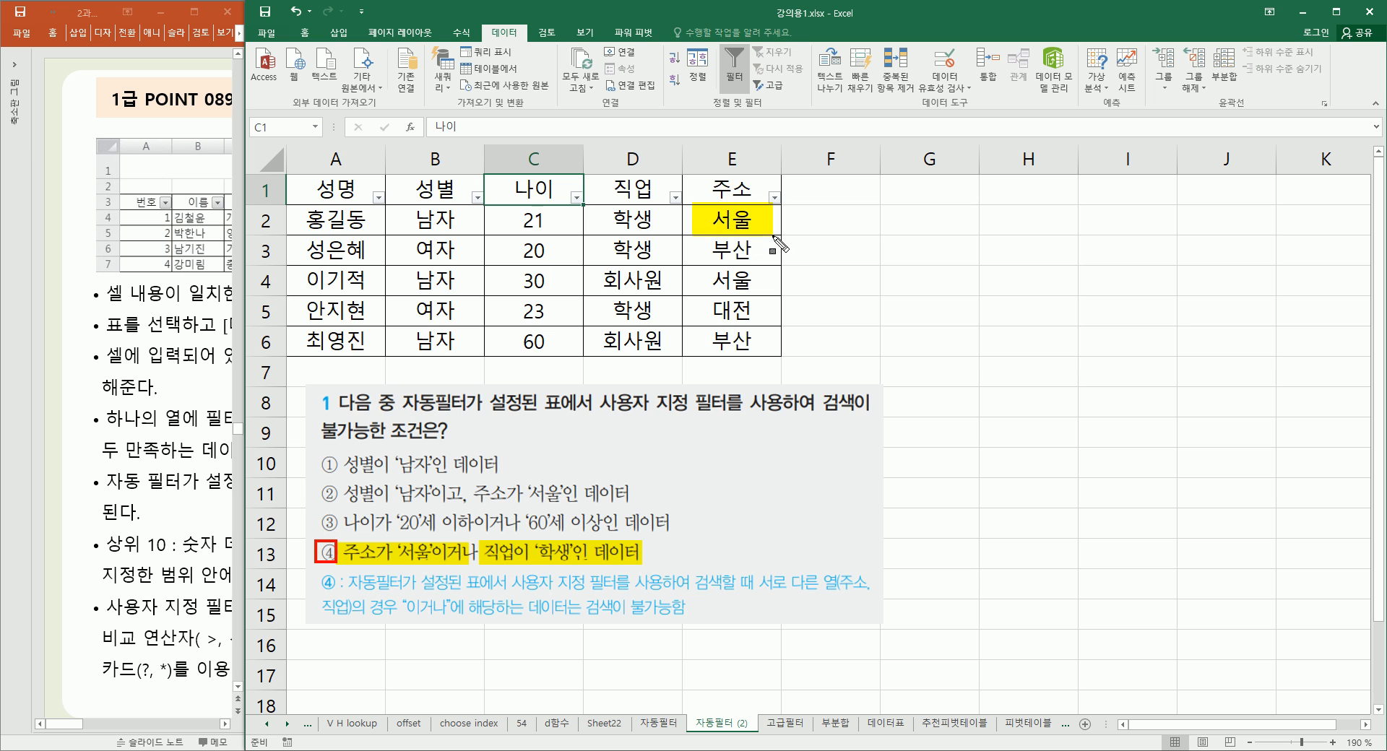
left_click_drag(697, 278, 773, 292)
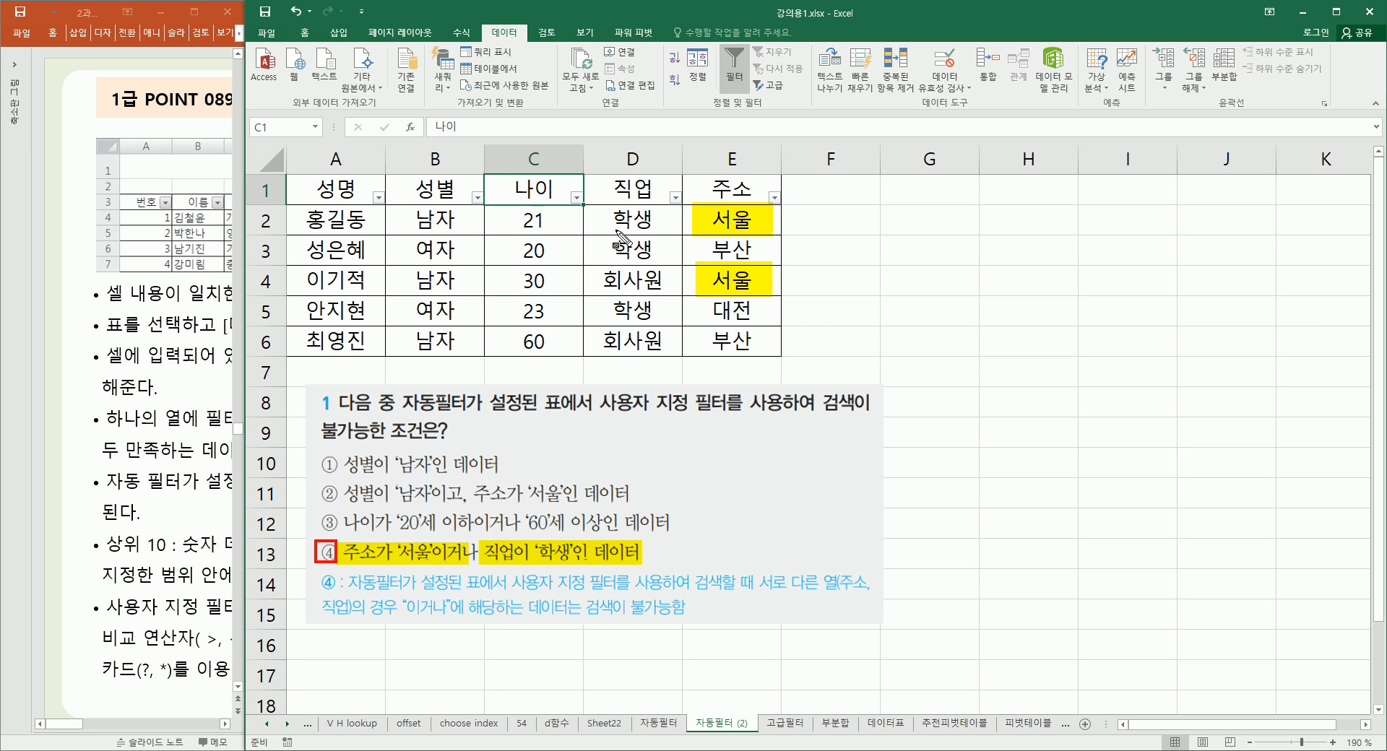
left_click_drag(607, 219, 653, 219)
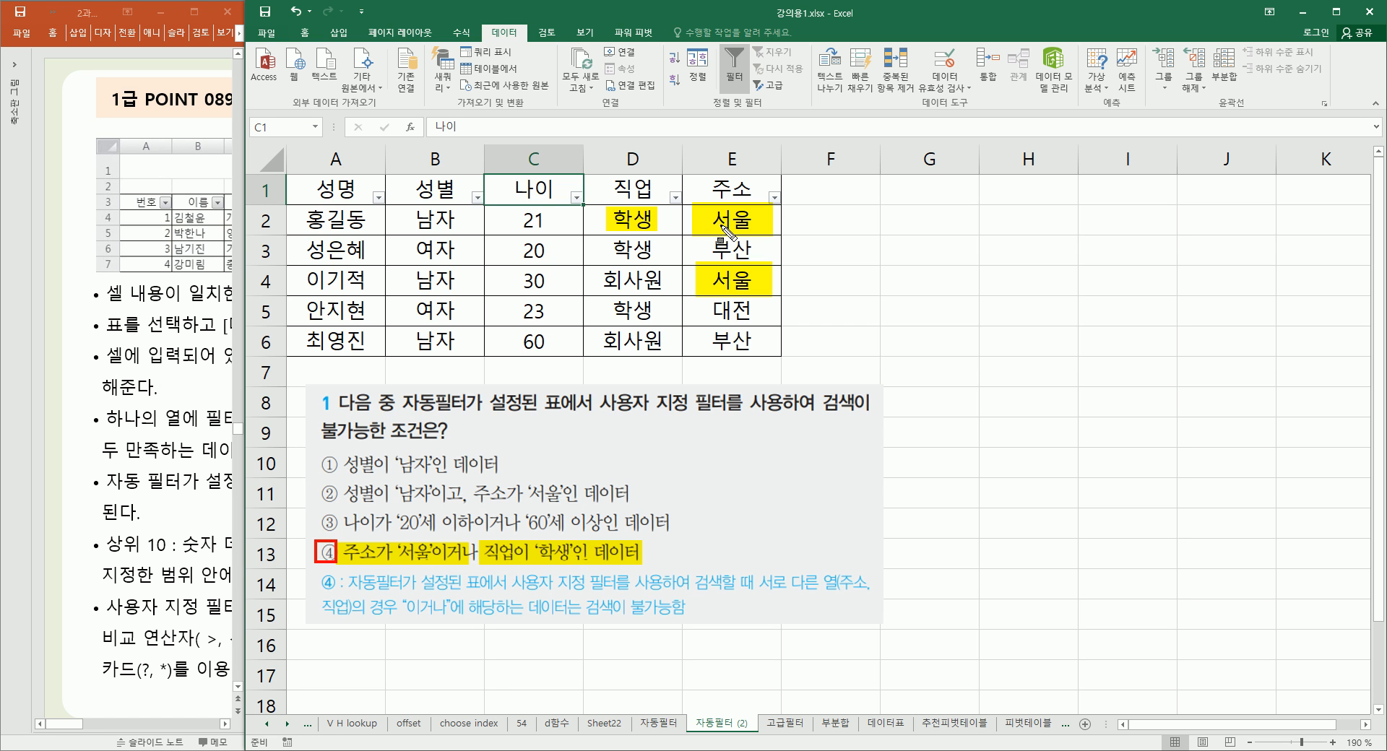
left_click_drag(605, 239, 661, 252)
left_click_drag(604, 311, 658, 311)
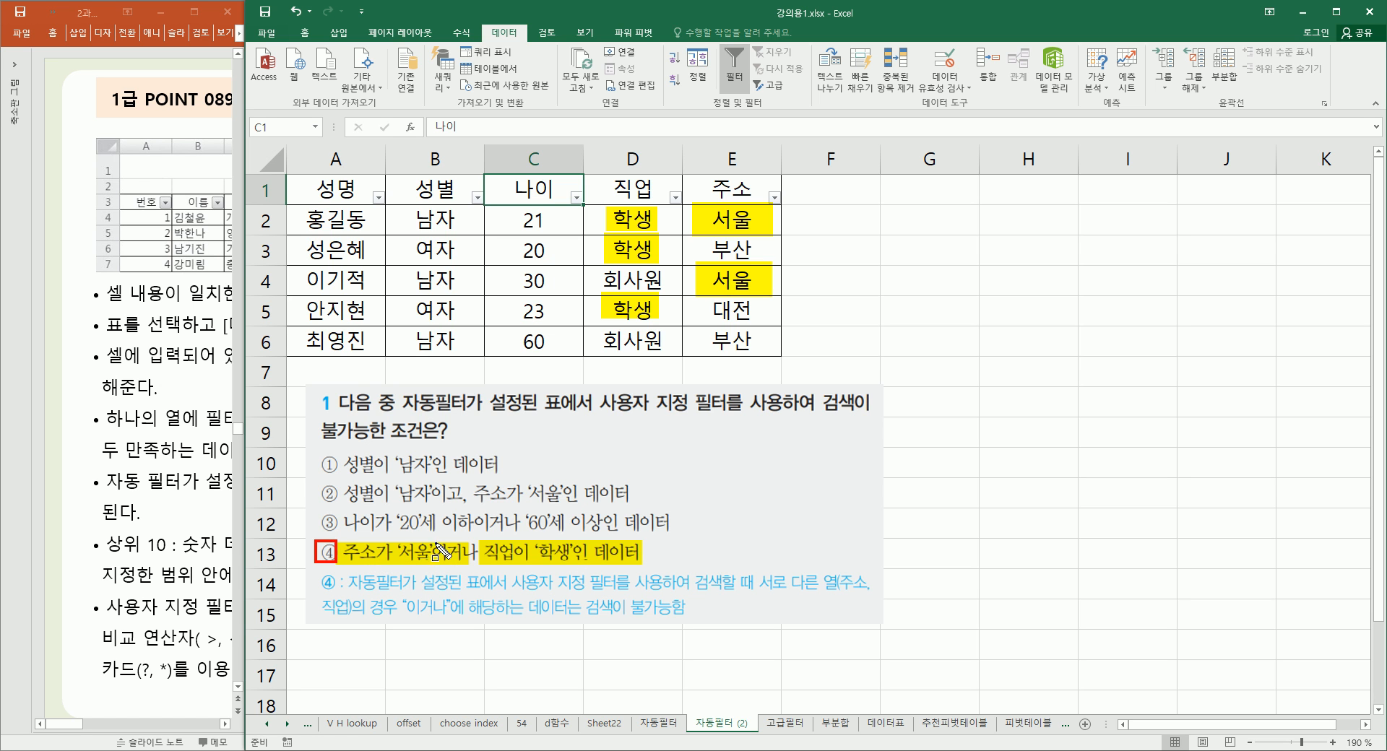
left_click_drag(435, 540, 479, 564)
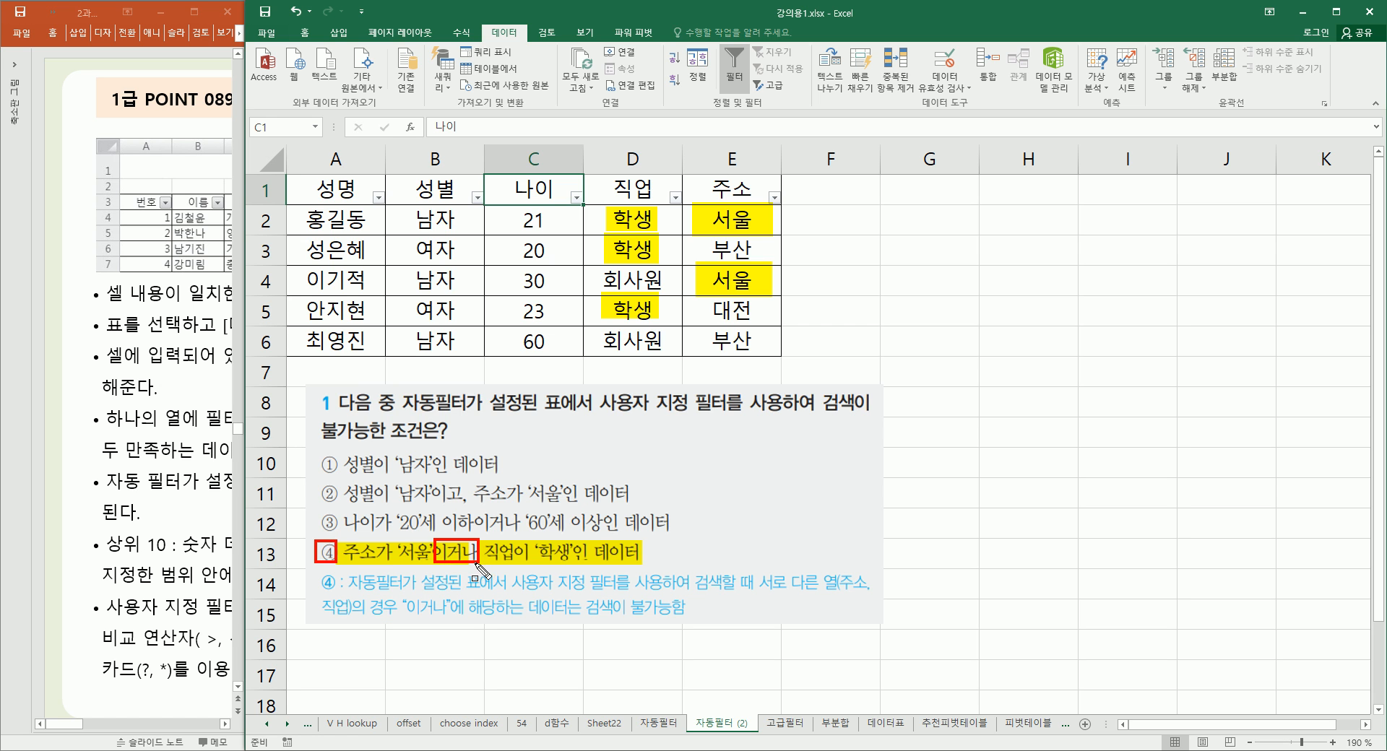